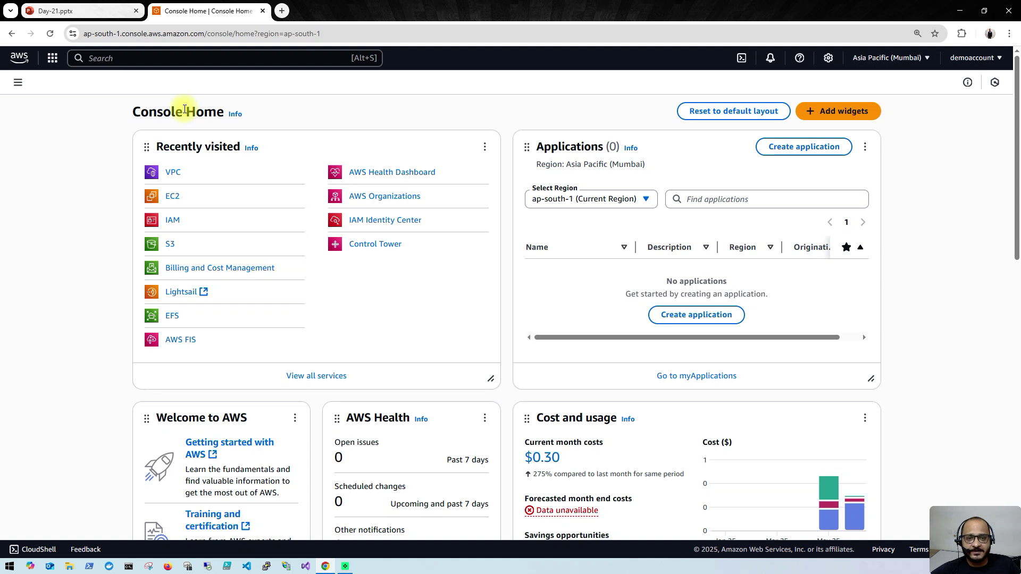
Step: Open the VPC console and view the list of existing VPCs
left_click(173, 177)
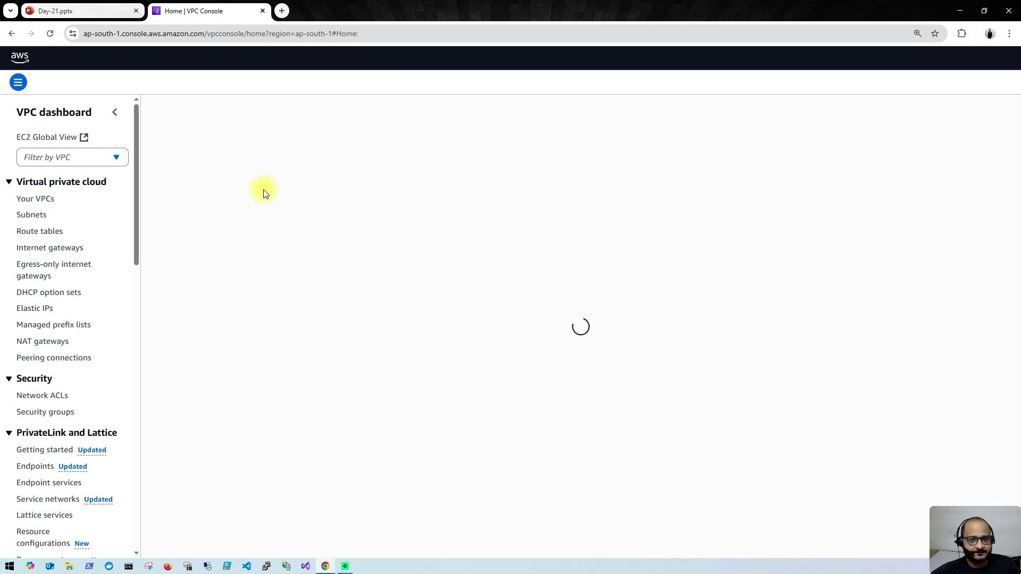
left_click(200, 201)
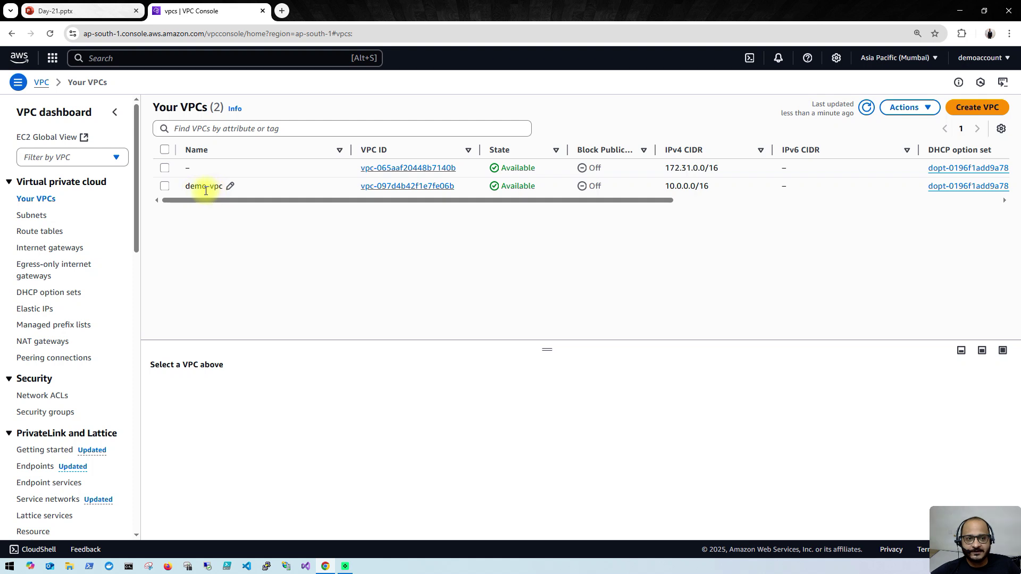
Step: Start launching an EC2 instance named demo-ec2 with the Ubuntu Server 24.04 LTS image
left_click(62, 65)
left_click(246, 202)
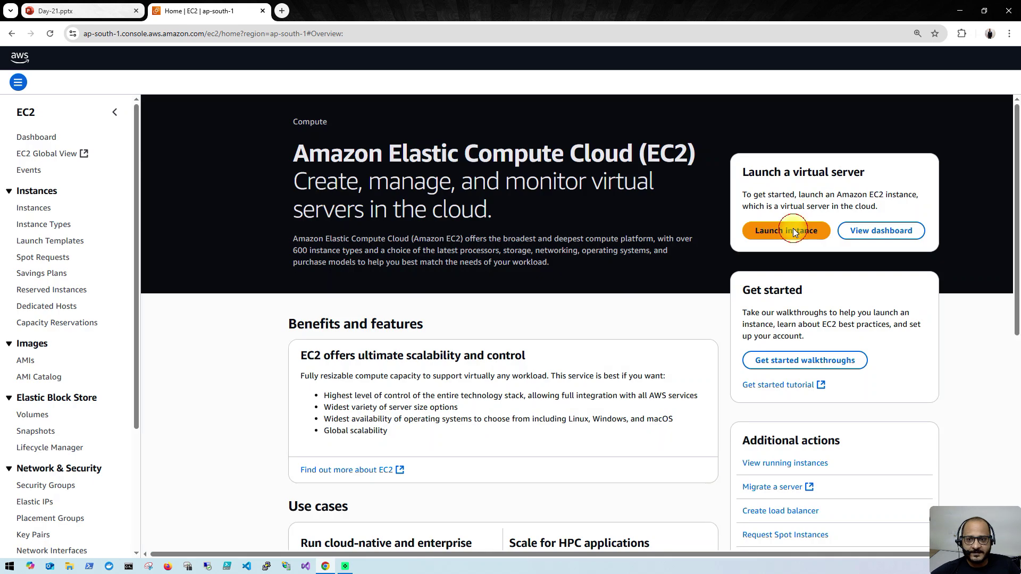
left_click(793, 231)
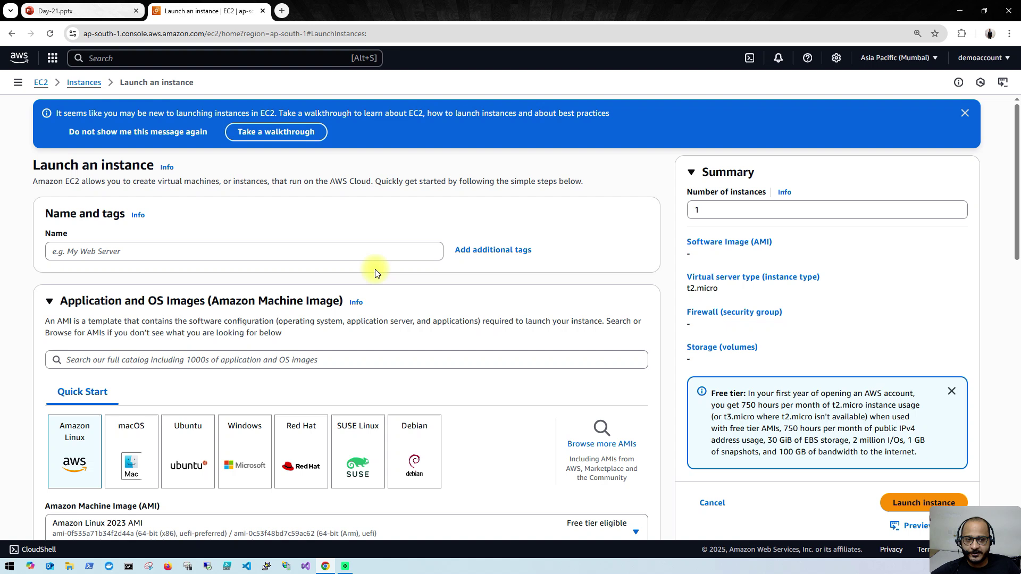
left_click(180, 248)
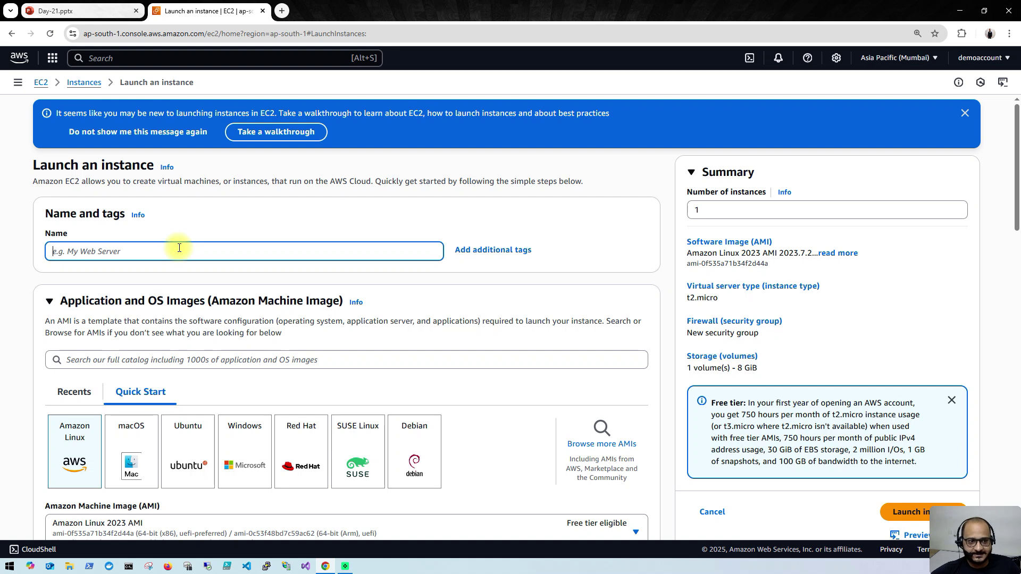
type("demo-ec2")
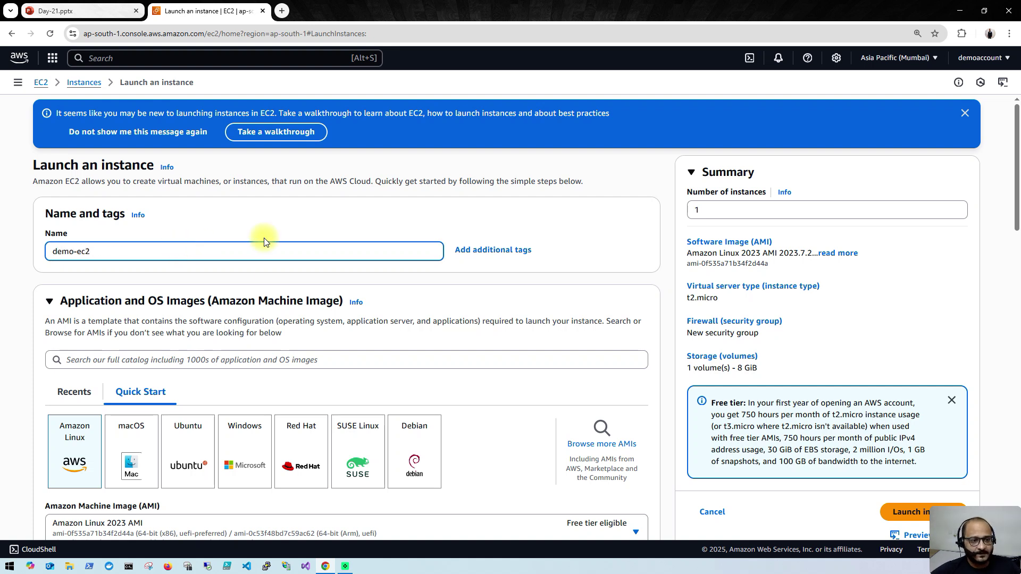
scroll(276, 302, "down", 2)
left_click(187, 339)
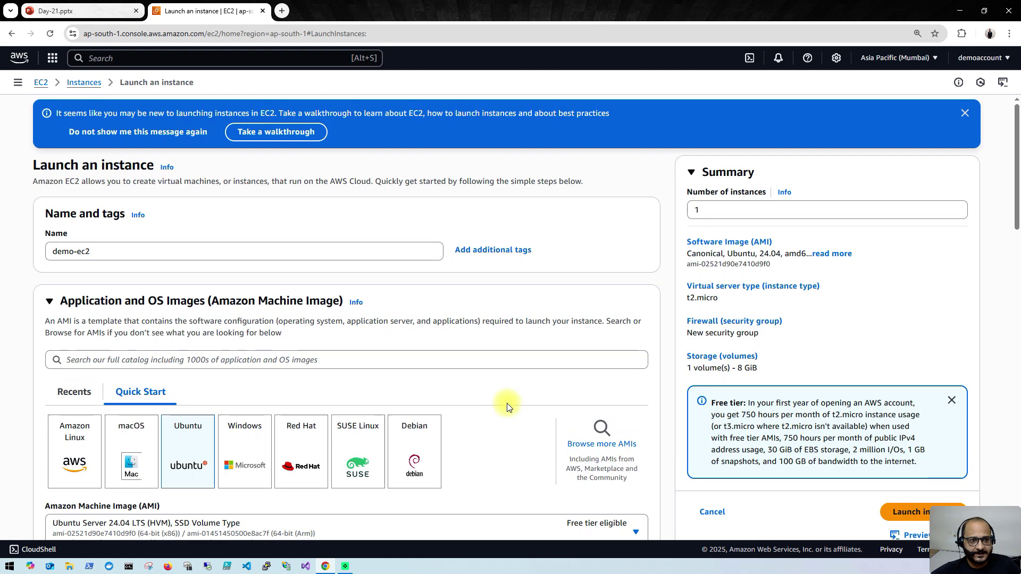
Step: Choose testkey11 as the login key pair for the instance
scroll(507, 407, "down", 7)
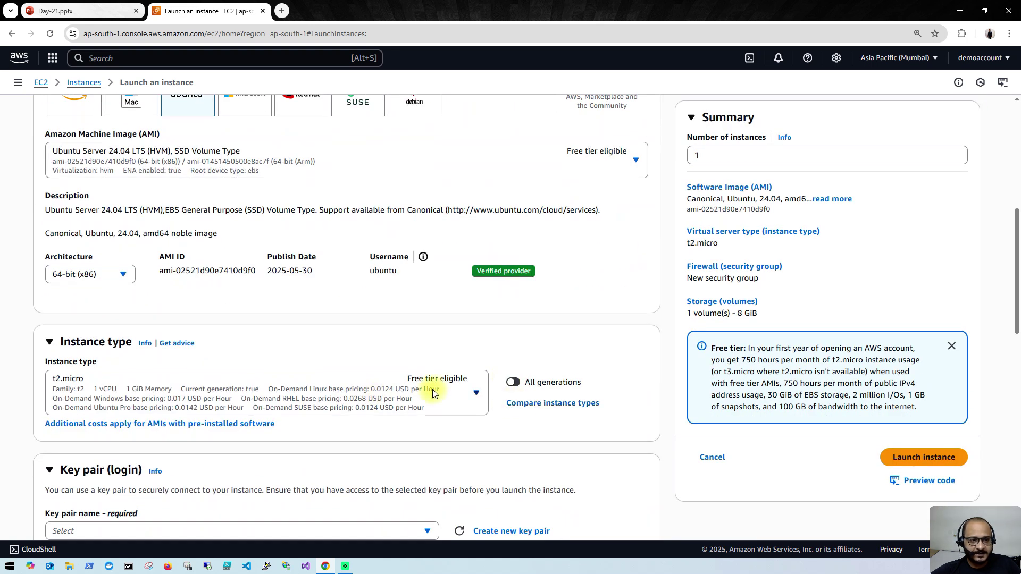
scroll(433, 393, "down", 4)
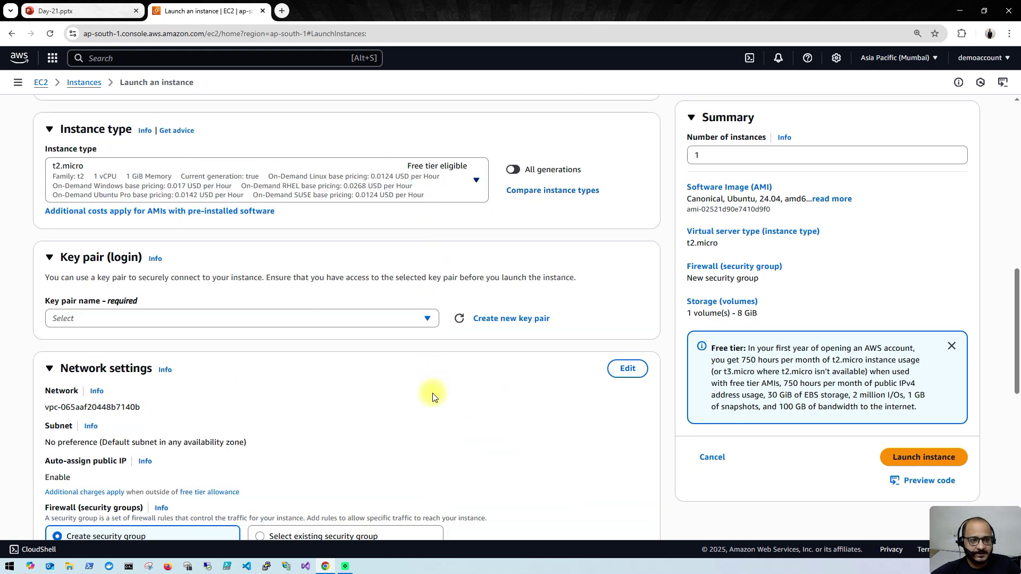
left_click(422, 322)
left_click(331, 381)
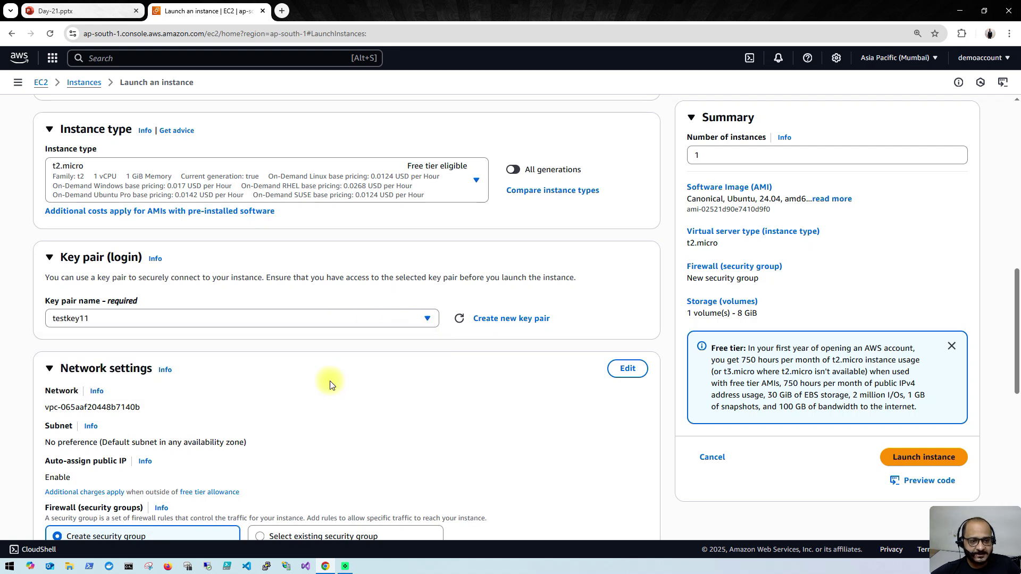
Step: Edit the network settings to place the instance in demo-vpc's public-subnet with auto-assign public IP enabled
left_click(628, 369)
scroll(432, 392, "down", 2)
left_click(426, 310)
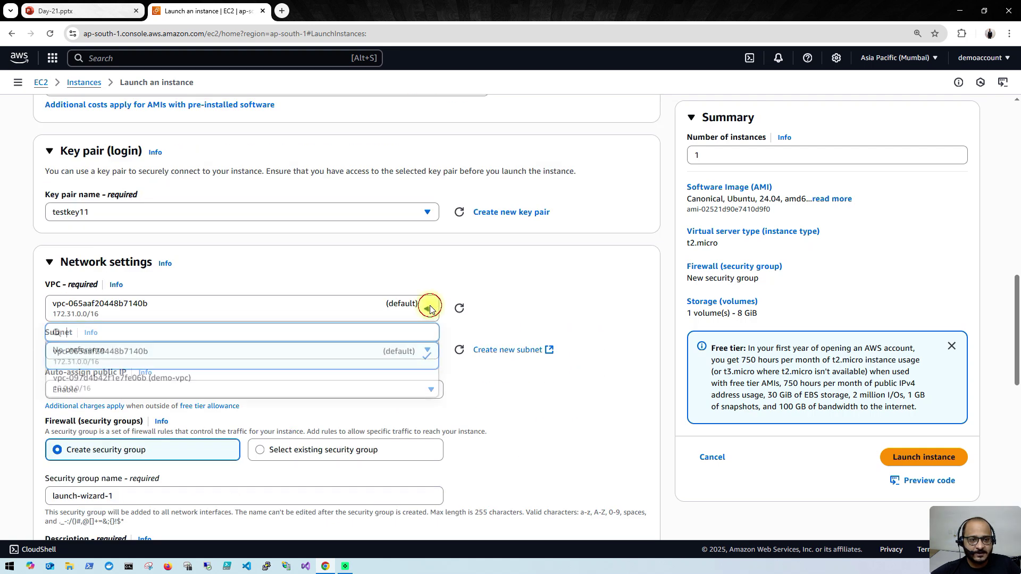
left_click(307, 376)
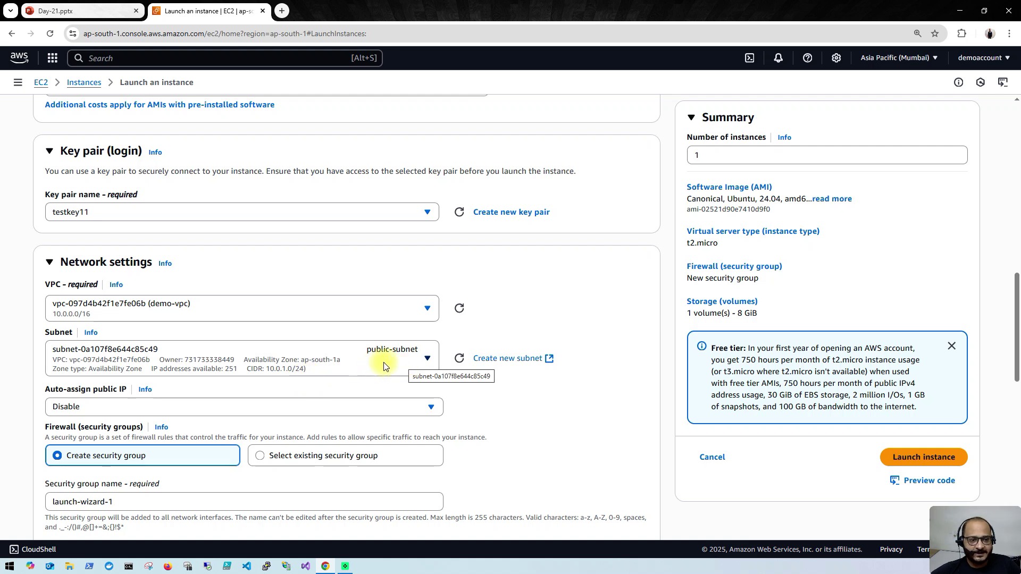
left_click(387, 407)
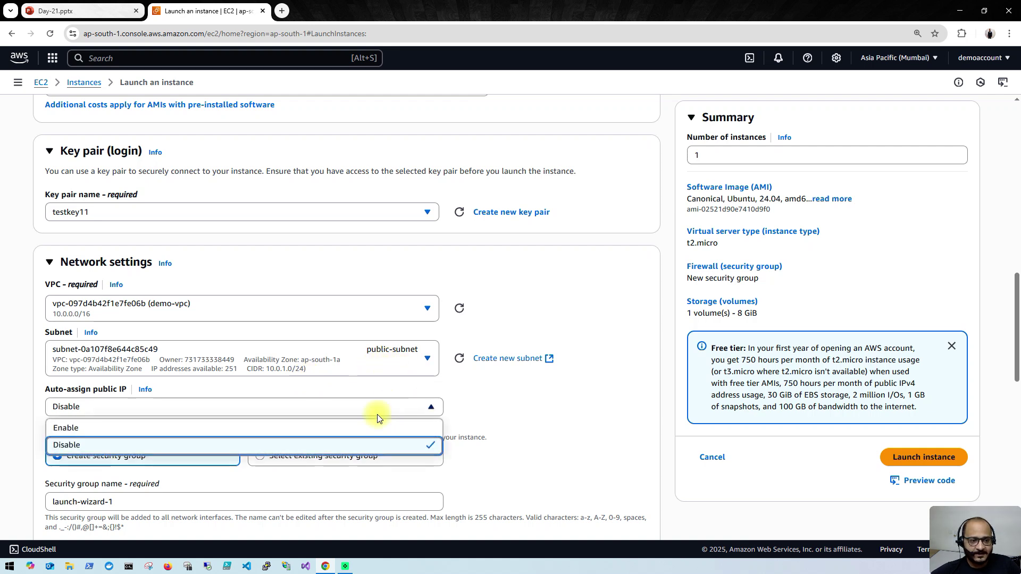
left_click(331, 434)
Step: Name the instance's new security group demo-sgw
scroll(366, 426, "down", 3)
left_click_drag(121, 354, 30, 355)
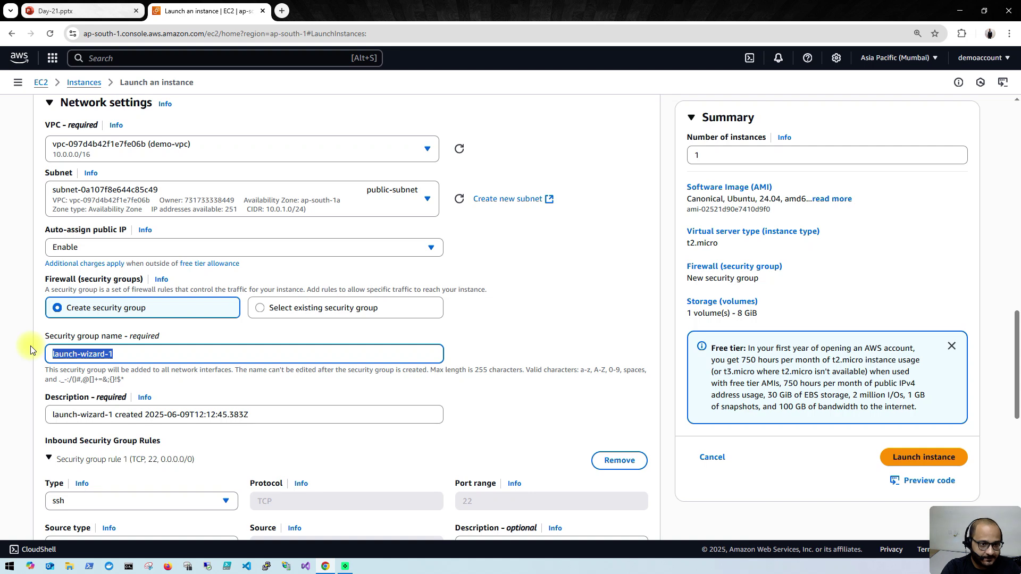
type("demo-sgw")
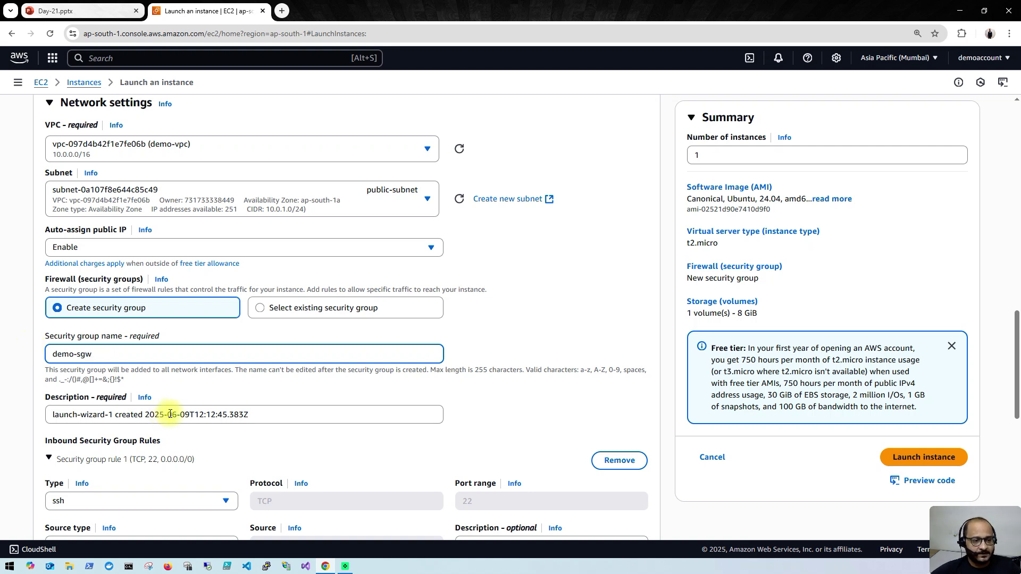
Step: Add a second inbound security group rule of type NFS with the source type Anywhere
scroll(170, 417, "down", 4)
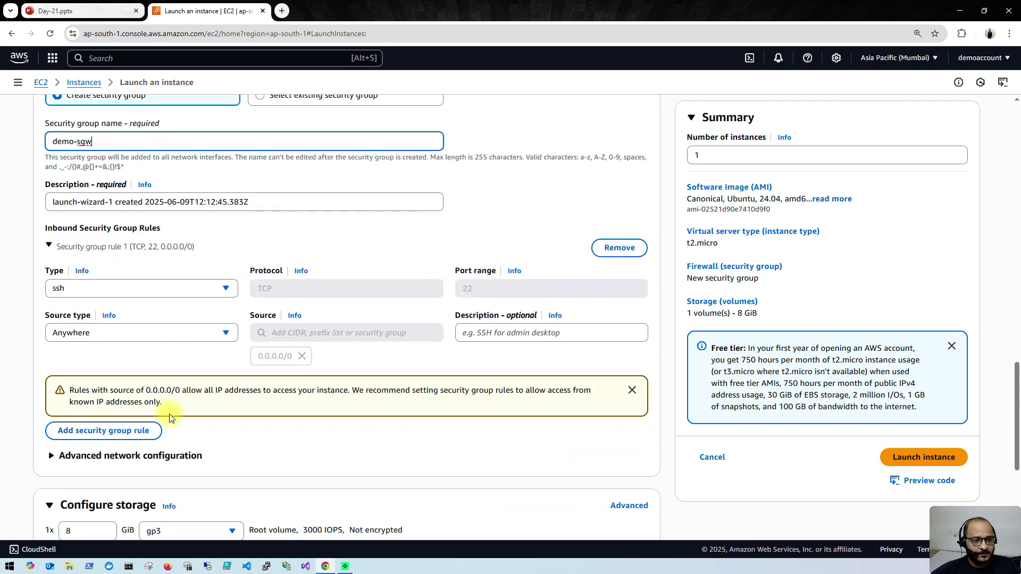
left_click(129, 432)
scroll(152, 406, "down", 1)
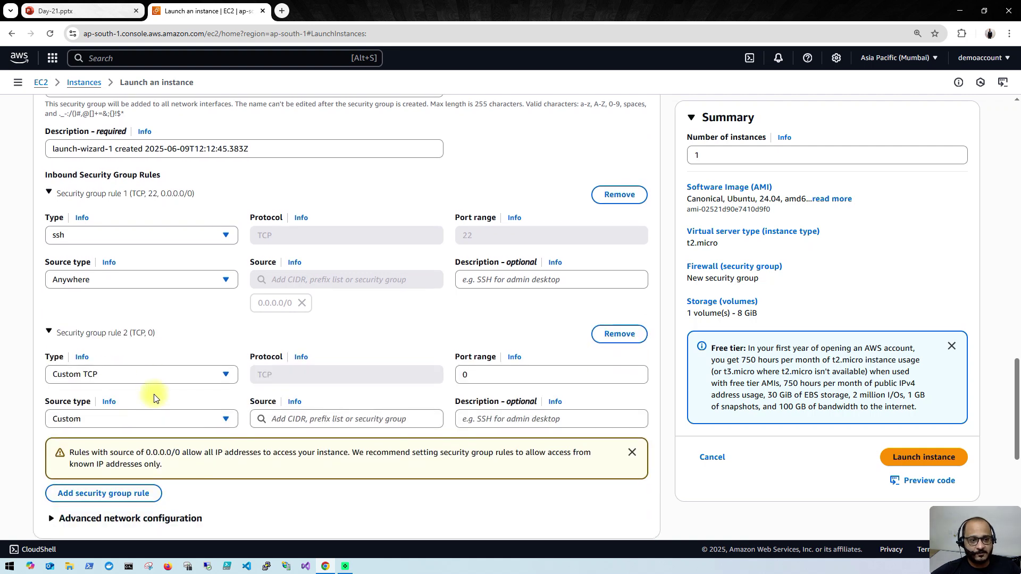
left_click(161, 380)
left_click(161, 380)
left_click(161, 379)
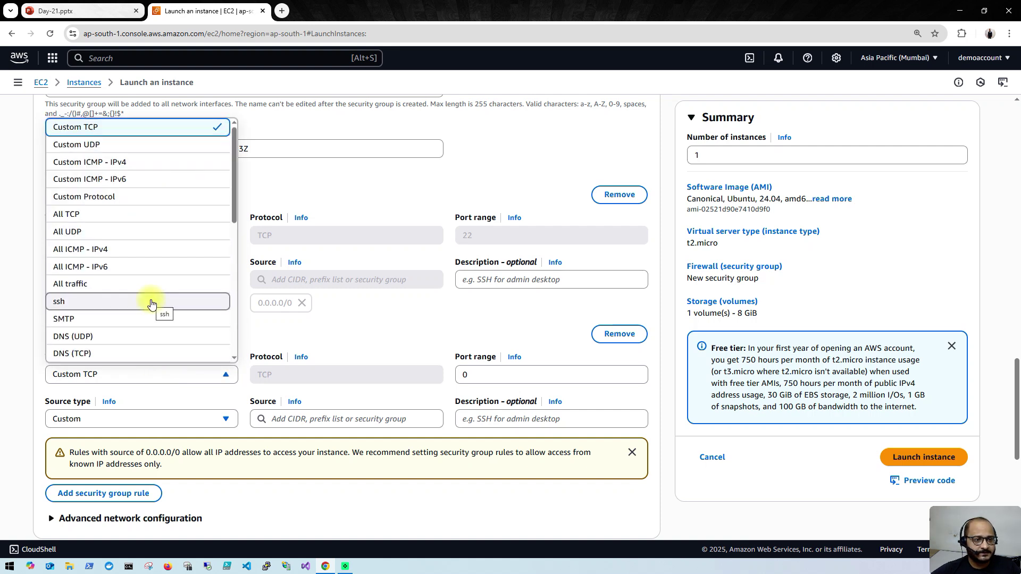
scroll(152, 304, "down", 2)
scroll(152, 303, "down", 2)
scroll(151, 303, "down", 1)
left_click(137, 334)
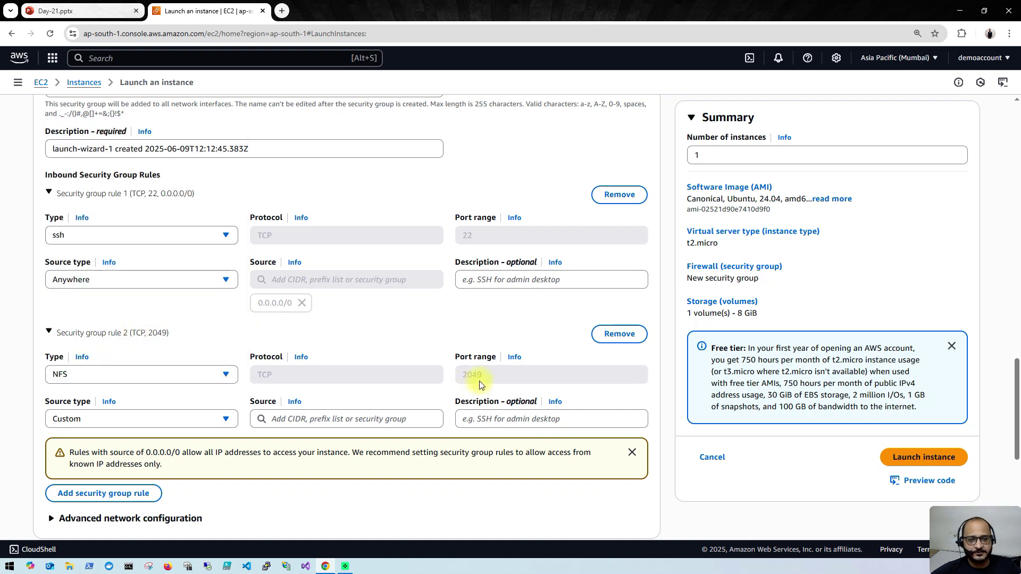
left_click(202, 420)
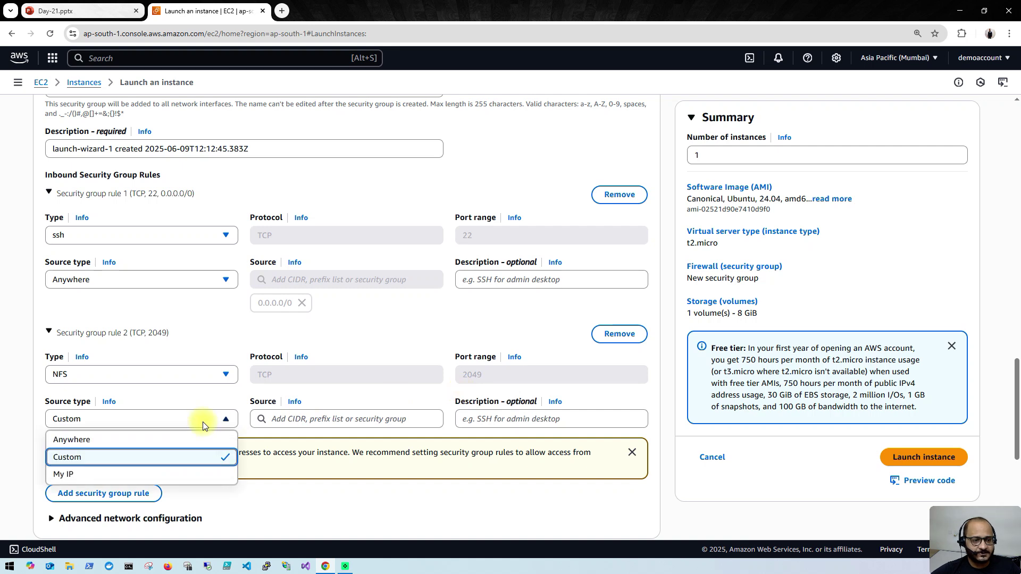
left_click(179, 441)
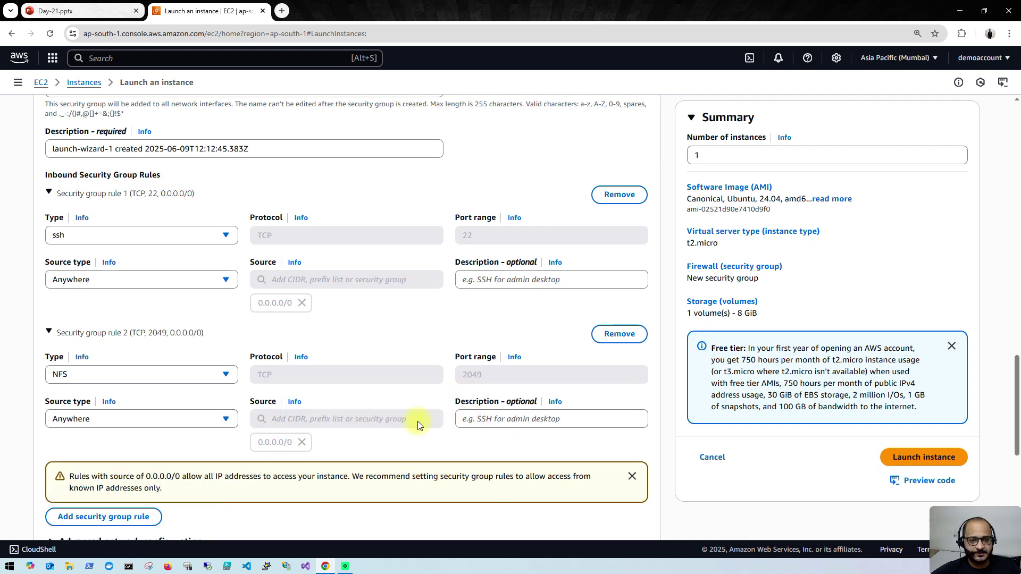
Step: Launch the configured EC2 instance and open the instances list
scroll(253, 488, "down", 2)
scroll(253, 488, "down", 4)
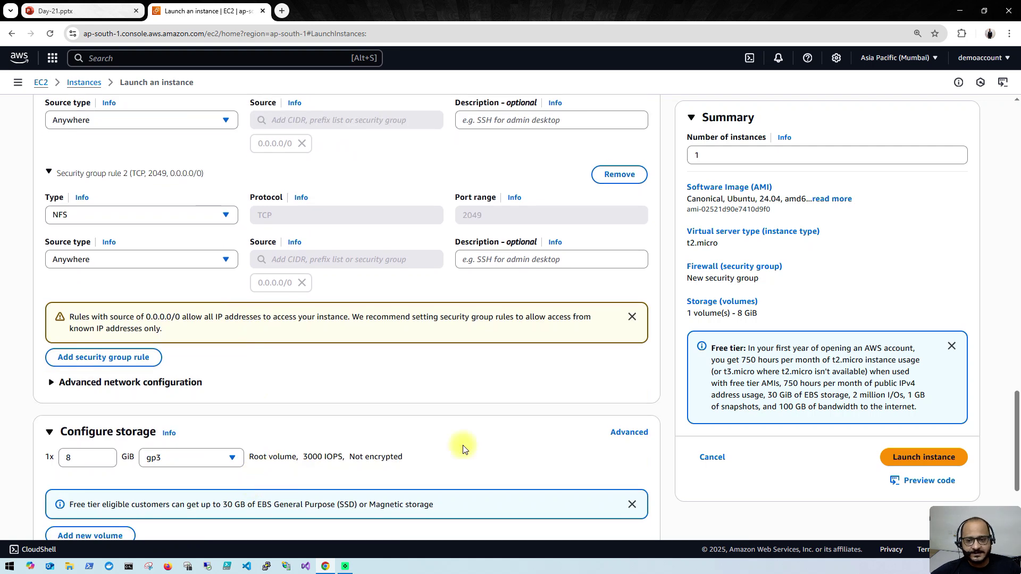
left_click(915, 461)
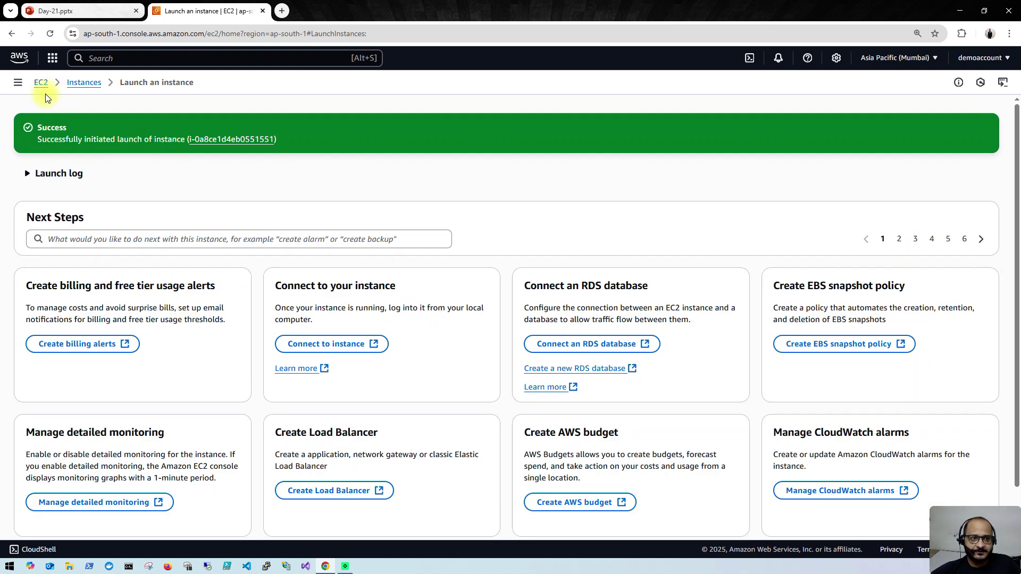
left_click(81, 83)
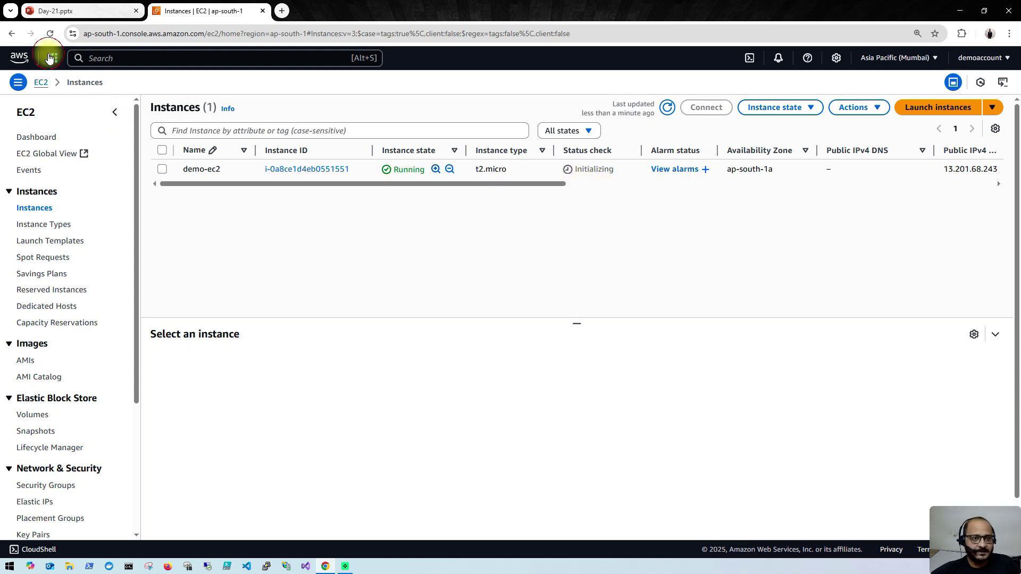
Step: Open the EFS console and start creating a file system named demo-efs
left_click(52, 58)
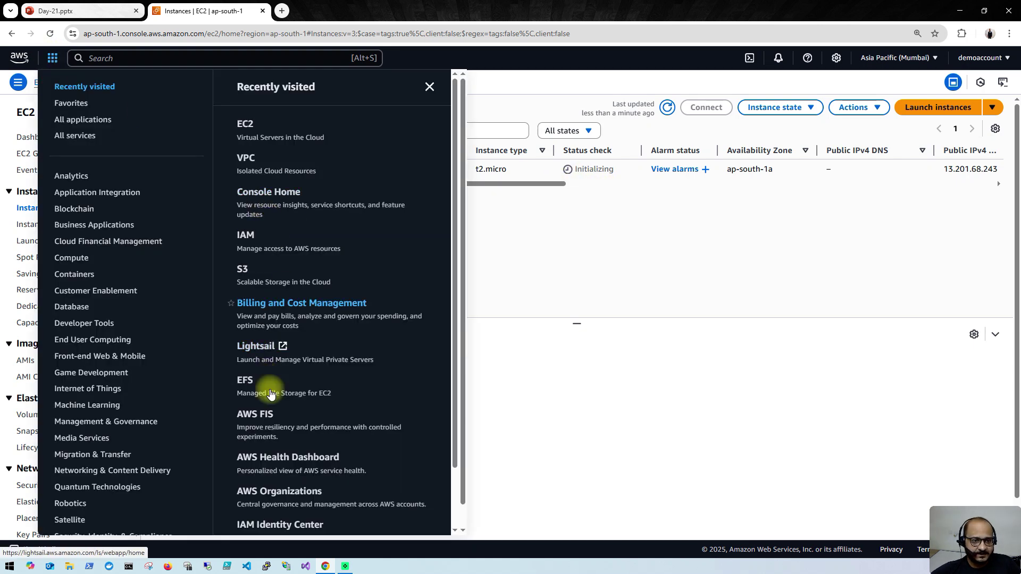
left_click(249, 380)
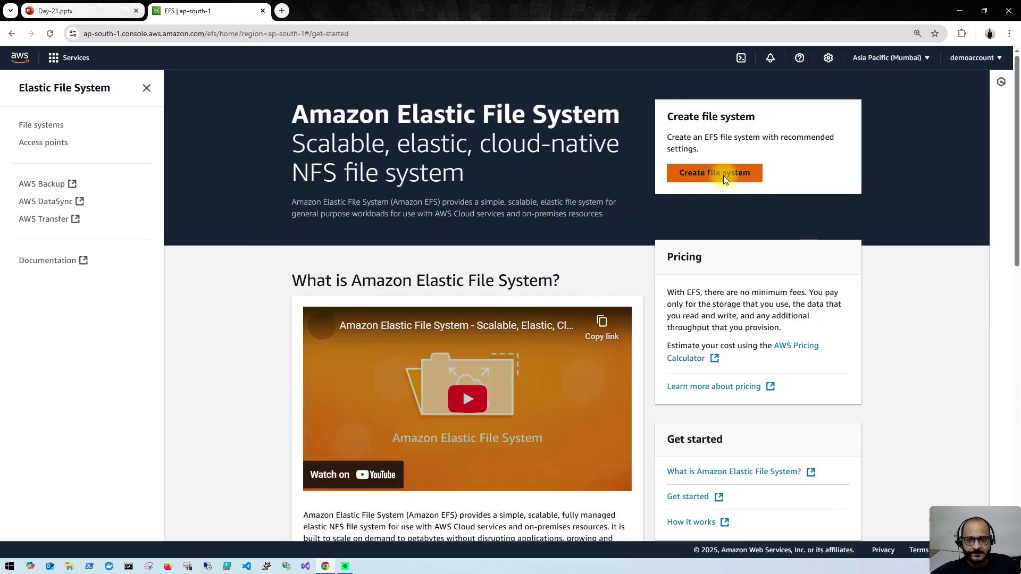
left_click(724, 176)
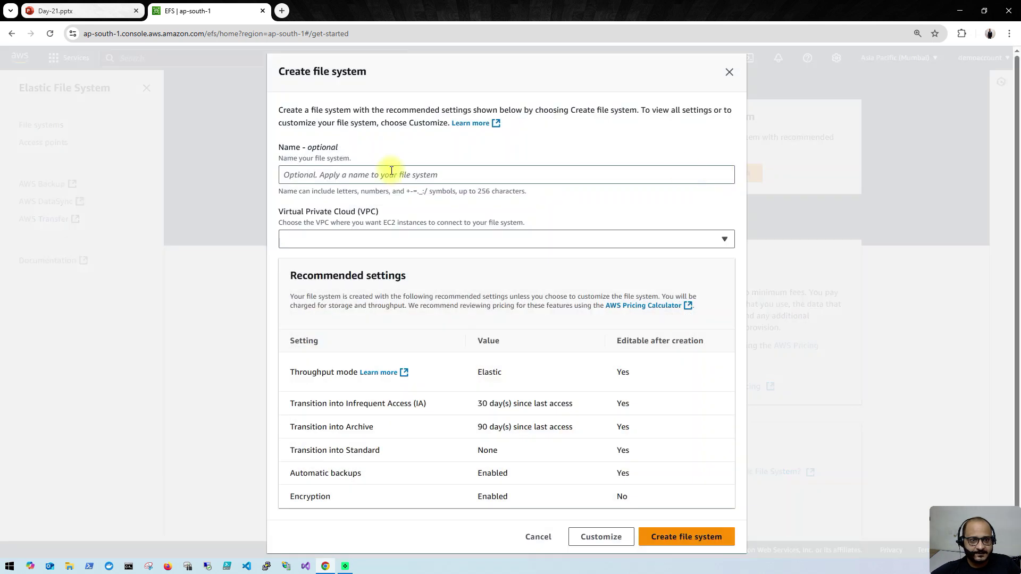
left_click(367, 175)
type("test")
key("BackSpace")
key("BackSpace")
key("BackSpace")
key("BackSpace")
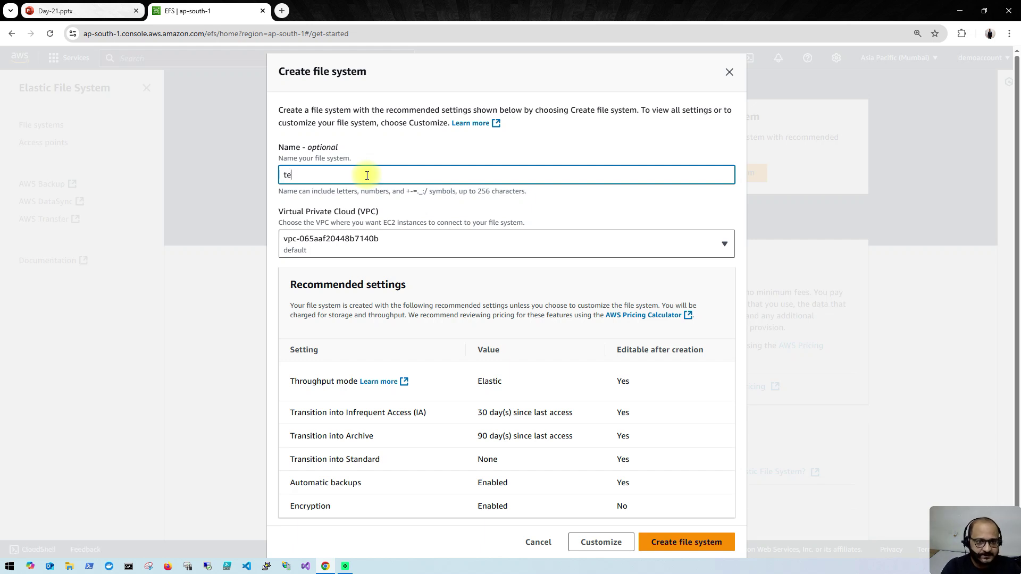
type("demo-efs")
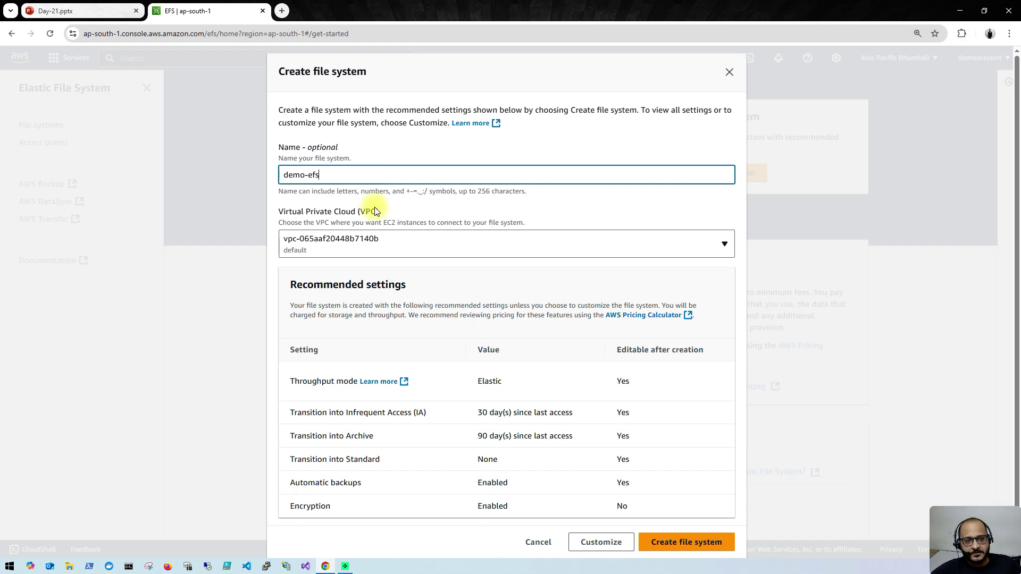
Step: Set the file system's VPC to demo-vpc and continue to the customized file system settings
left_click(374, 246)
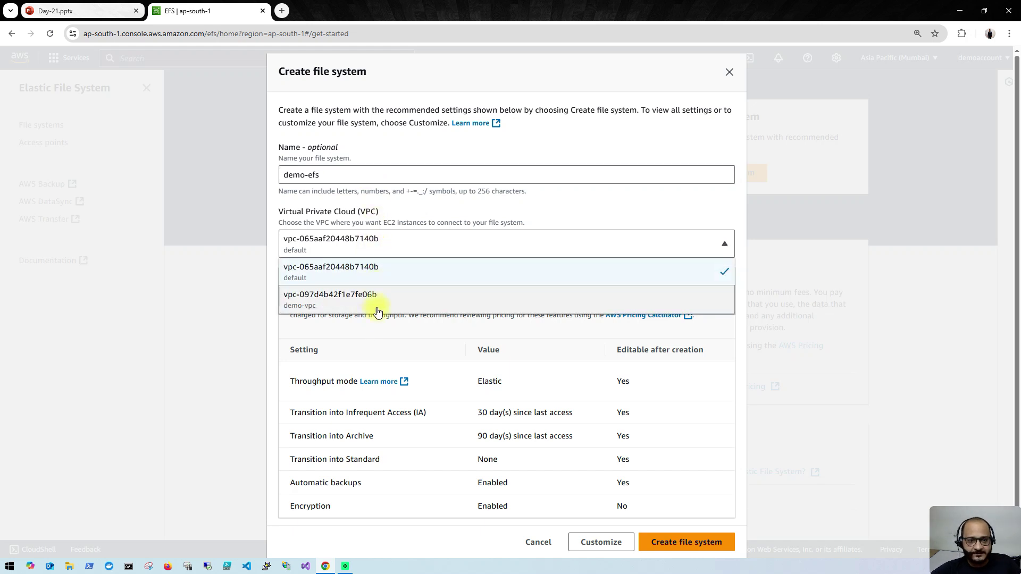
left_click(355, 303)
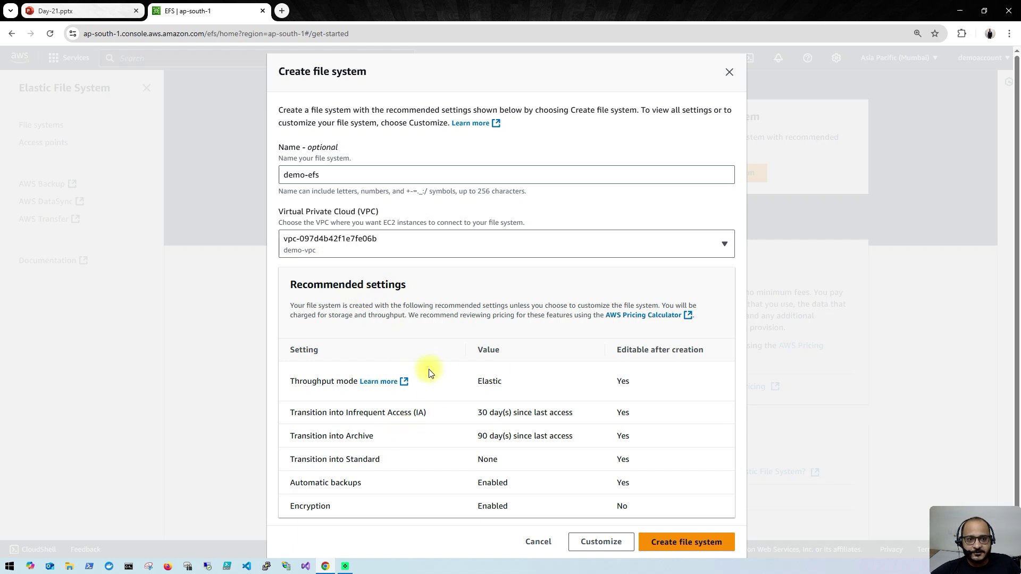
left_click(593, 546)
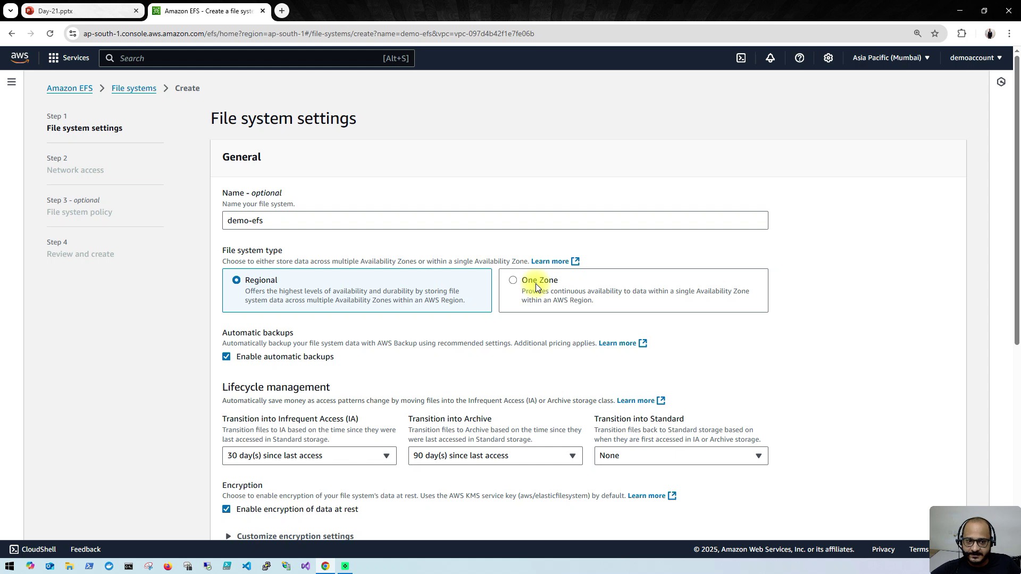
Step: Disable automatic backups for the demo-efs file system
scroll(418, 326, "down", 2)
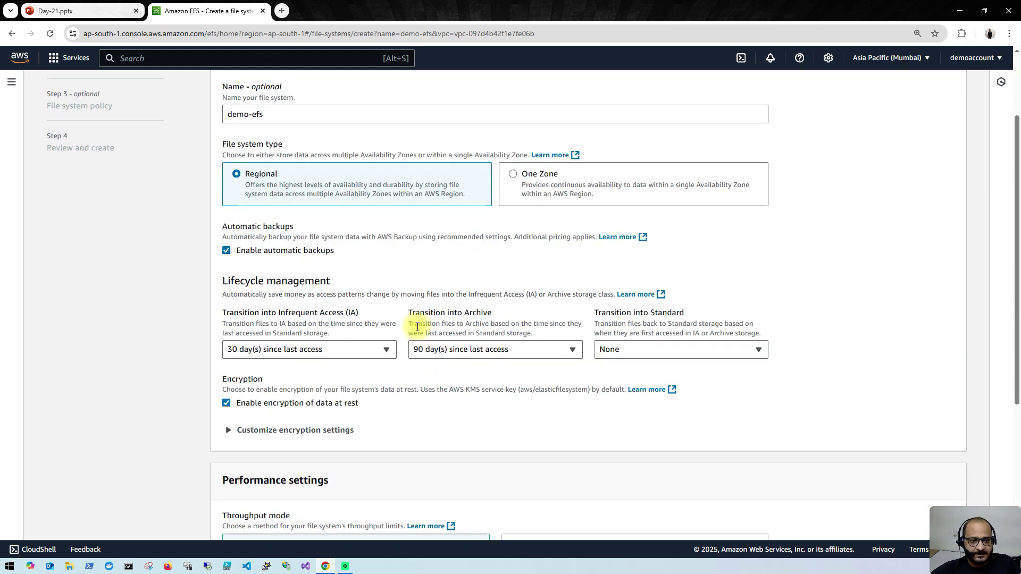
left_click(227, 251)
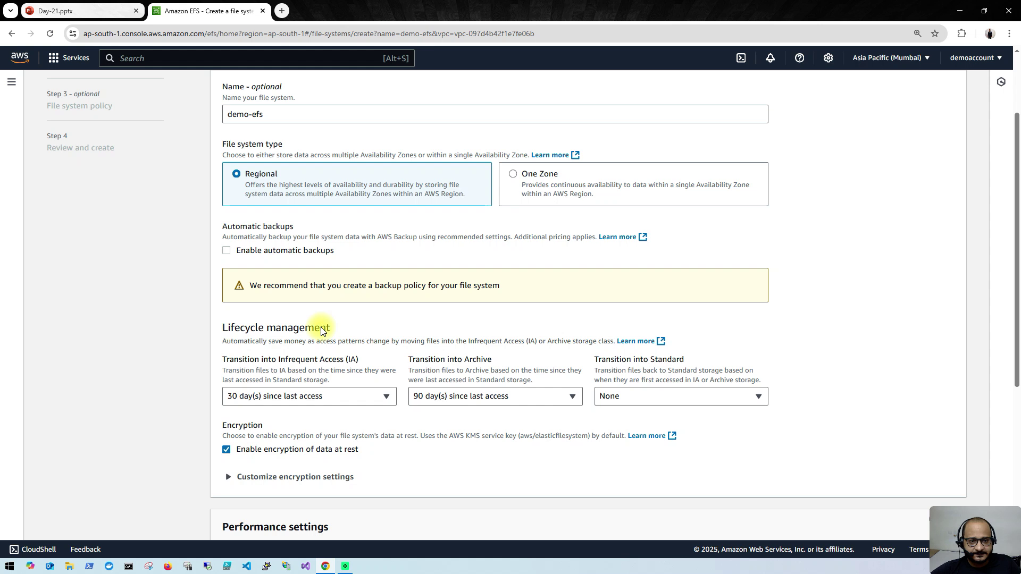
scroll(321, 327, "down", 3)
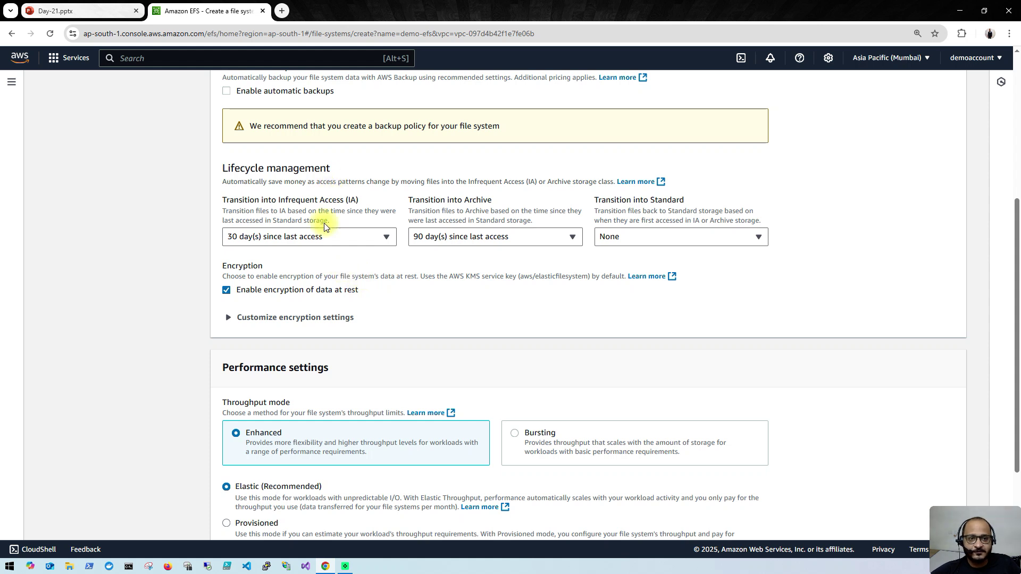
Step: Keep Elastic throughput and General Purpose performance mode for the file system, and continue to the network access settings
scroll(321, 229, "up", 2)
scroll(324, 291, "down", 1)
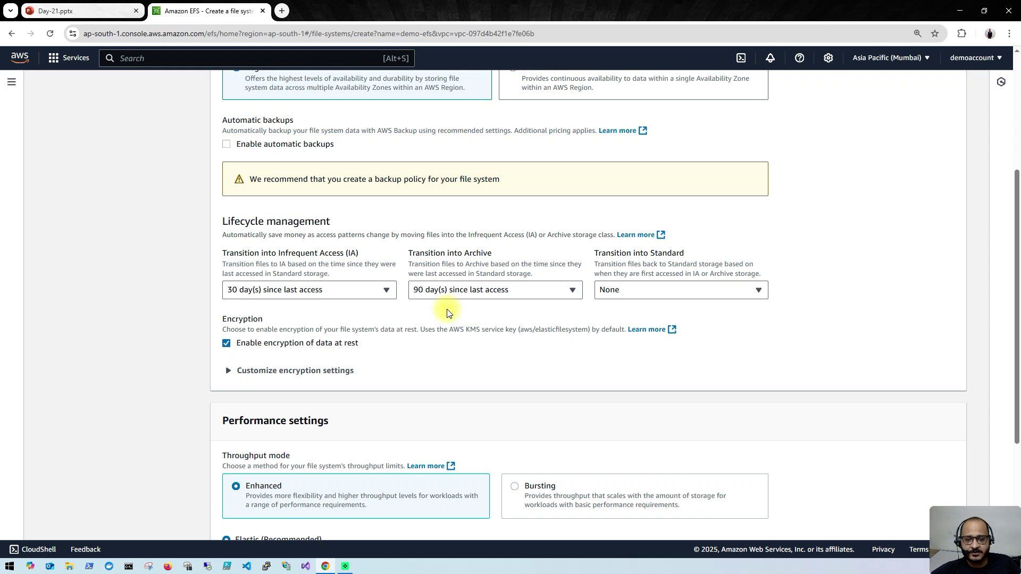
scroll(442, 319, "down", 4)
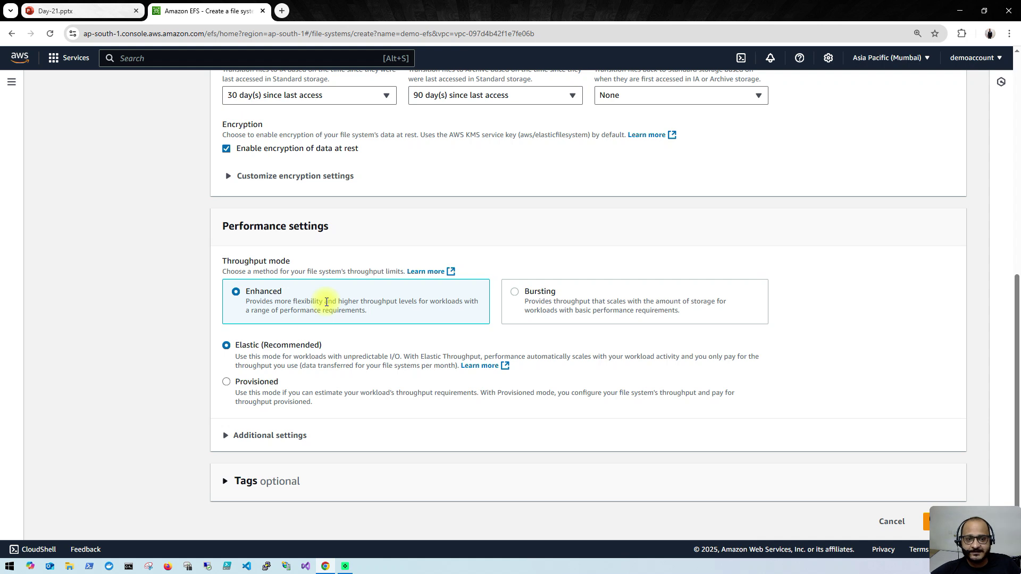
left_click(225, 382)
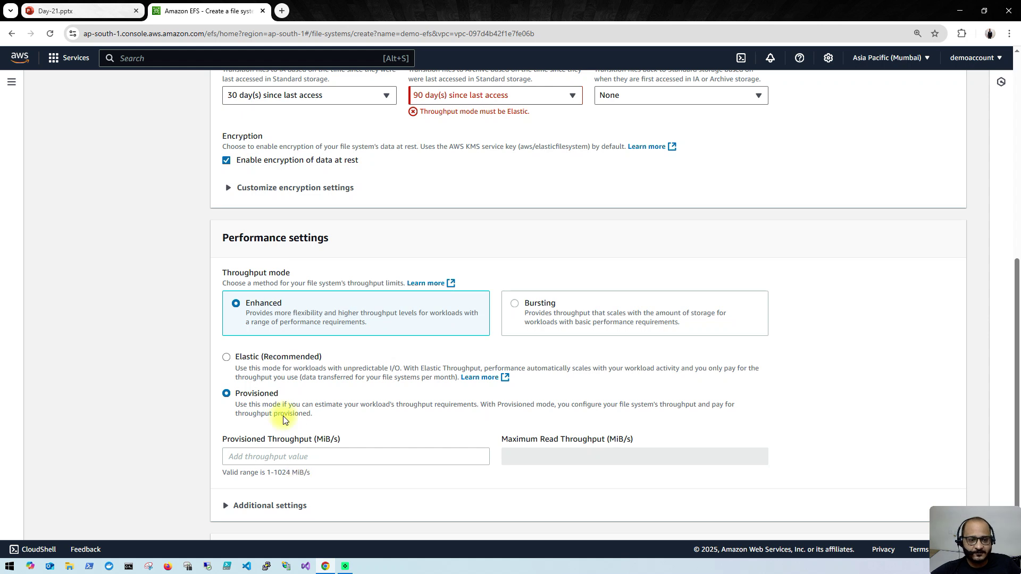
left_click(228, 359)
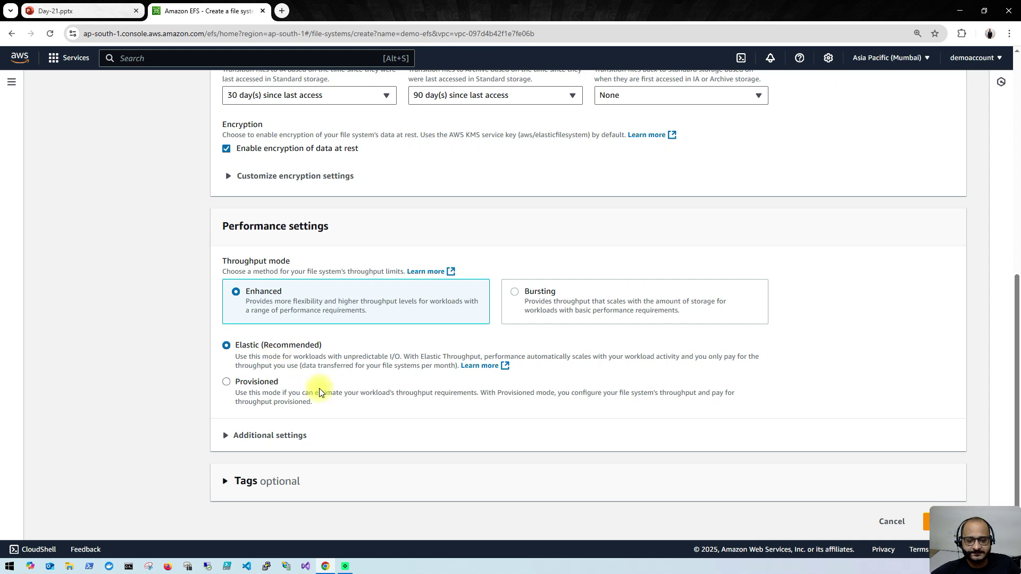
left_click(228, 434)
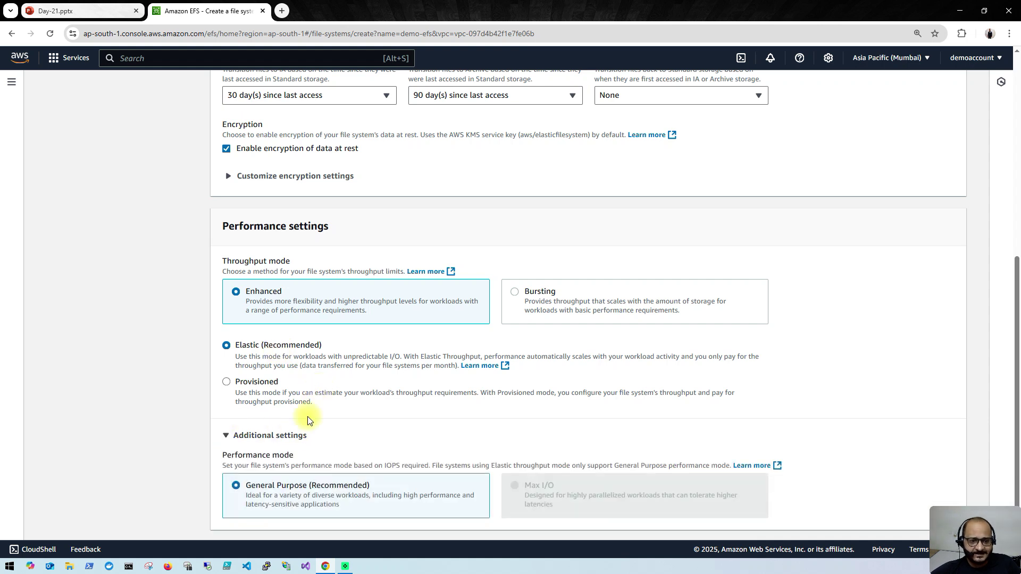
scroll(353, 417, "down", 2)
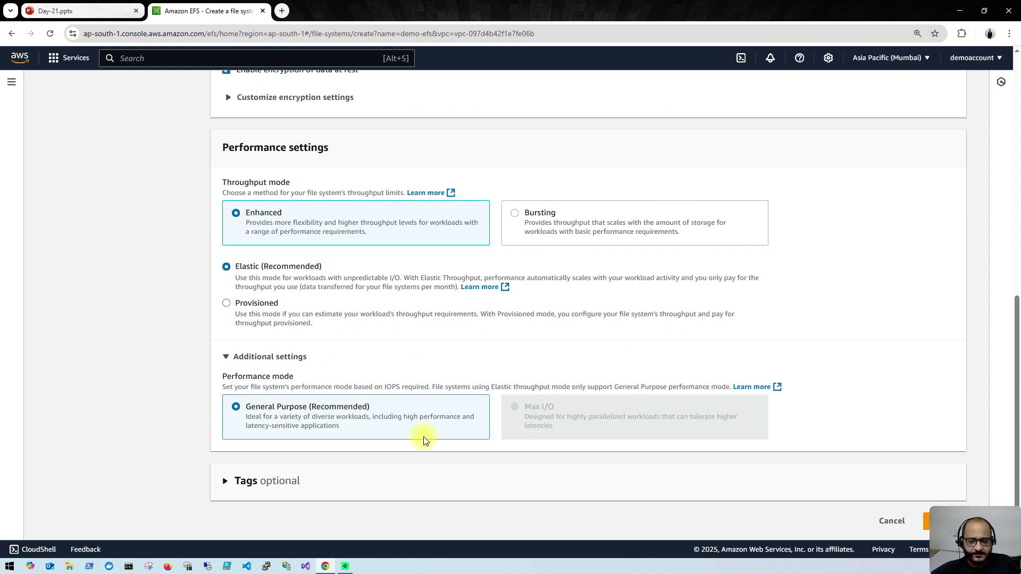
scroll(659, 448, "up", 1)
scroll(659, 448, "down", 1)
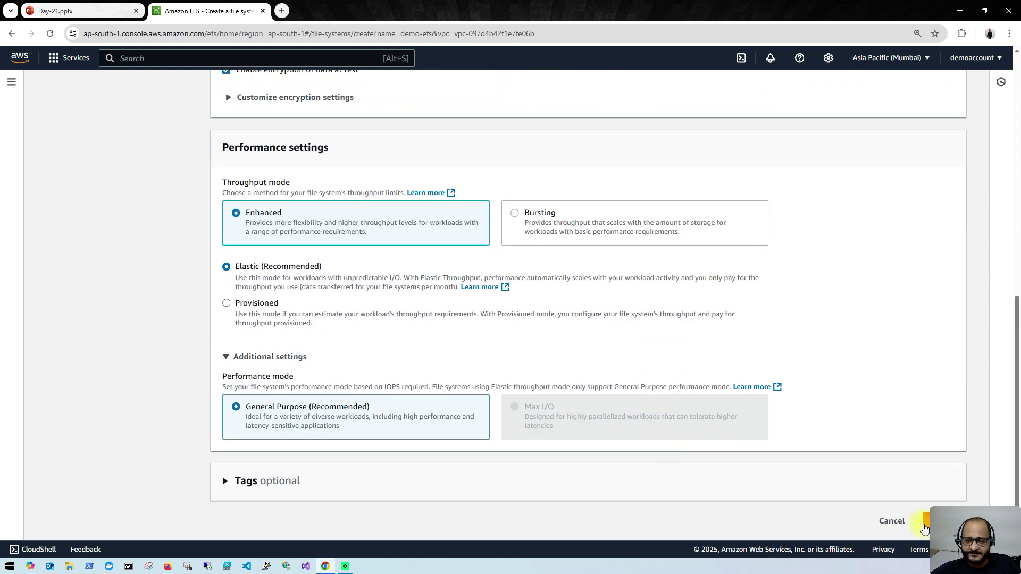
left_click(924, 526)
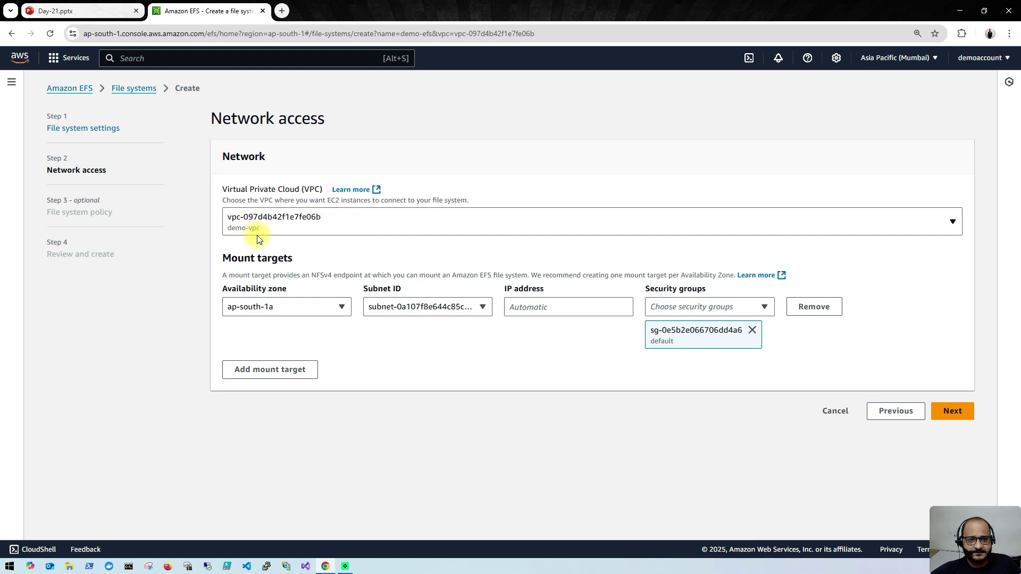
Step: Replace the default security group with demo-sgw on the ap-south-1a mount target, and continue to the file system policy
left_click(431, 307)
left_click(432, 307)
left_click(701, 307)
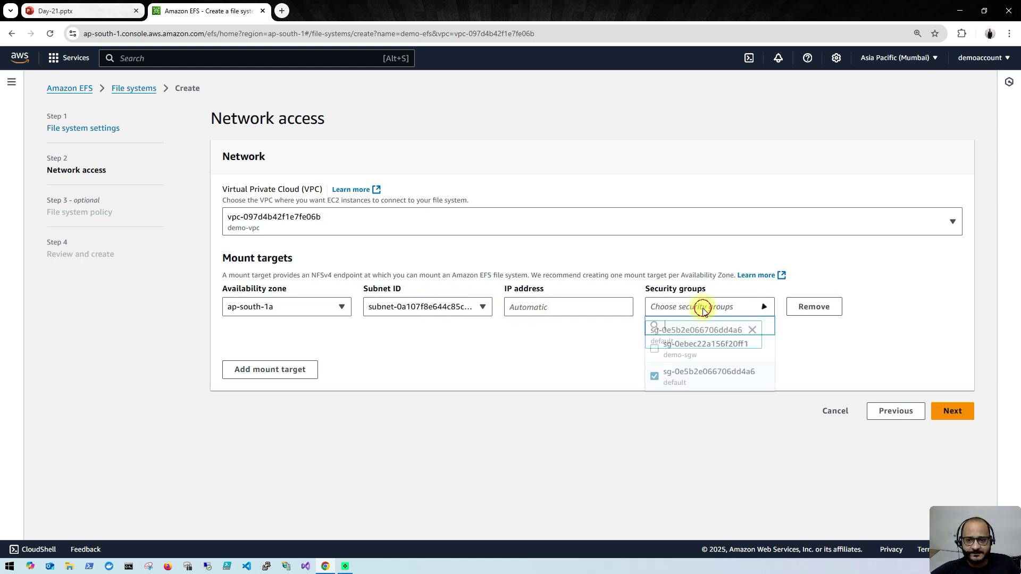
left_click(660, 351)
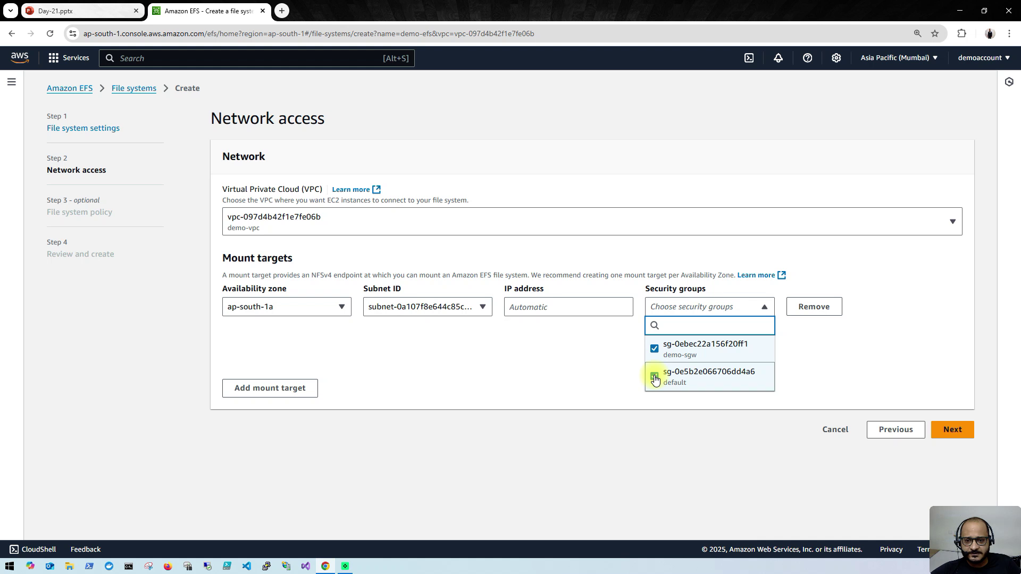
left_click(619, 362)
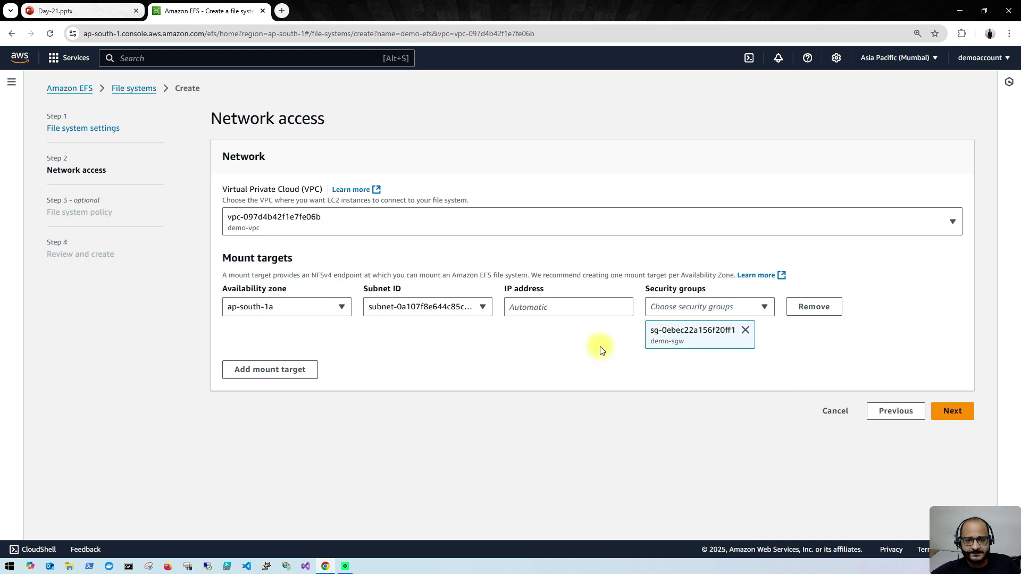
left_click(956, 412)
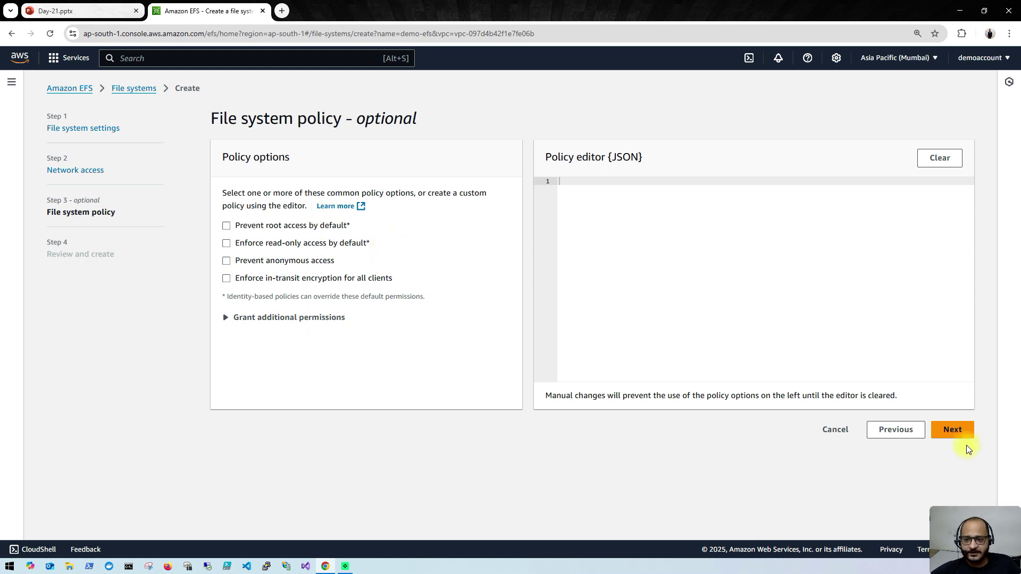
Step: Create the demo-efs file system without a file system policy, and refresh the file systems list
left_click(955, 432)
scroll(649, 377, "down", 10)
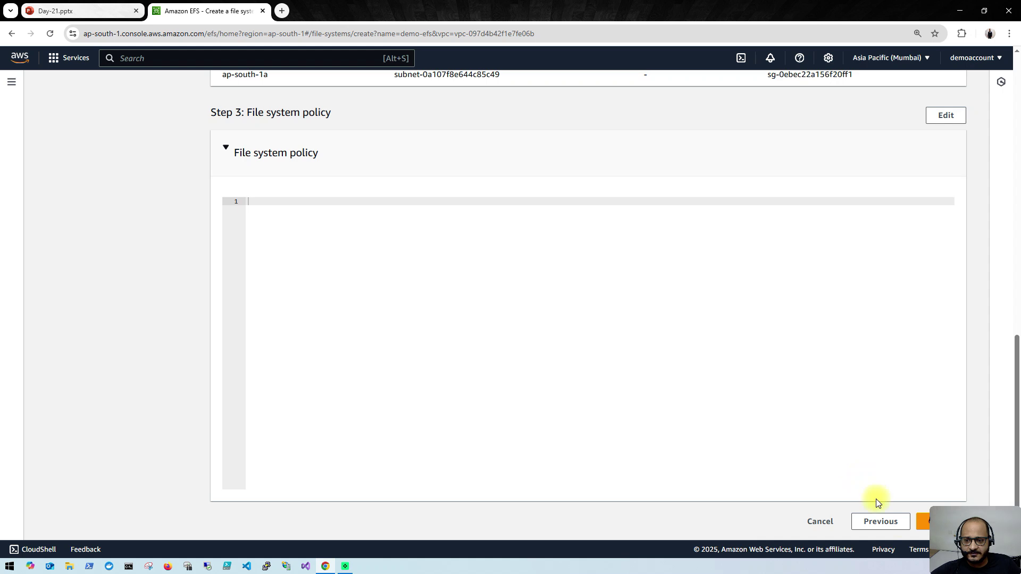
left_click(920, 527)
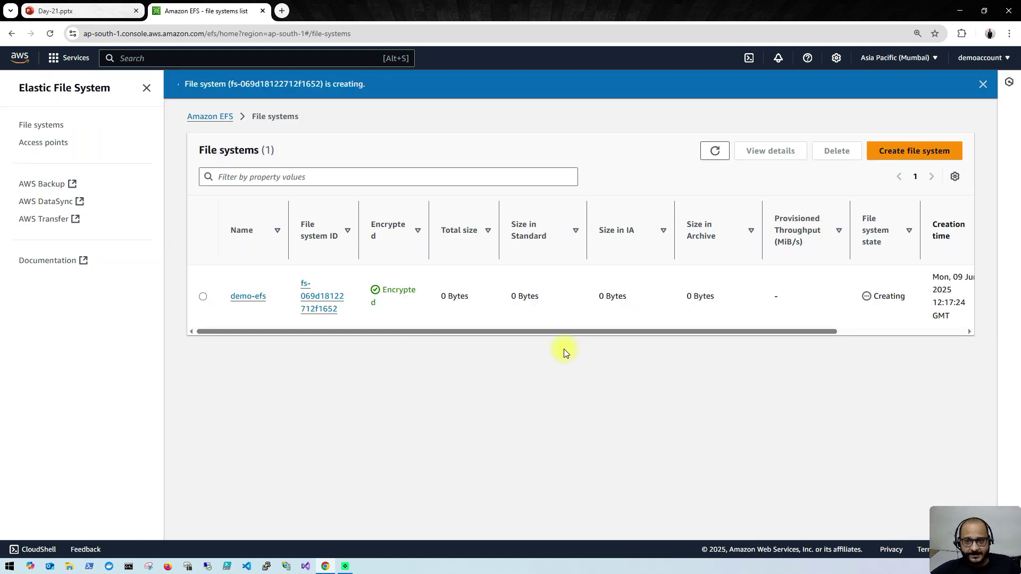
left_click(715, 151)
left_click(715, 151)
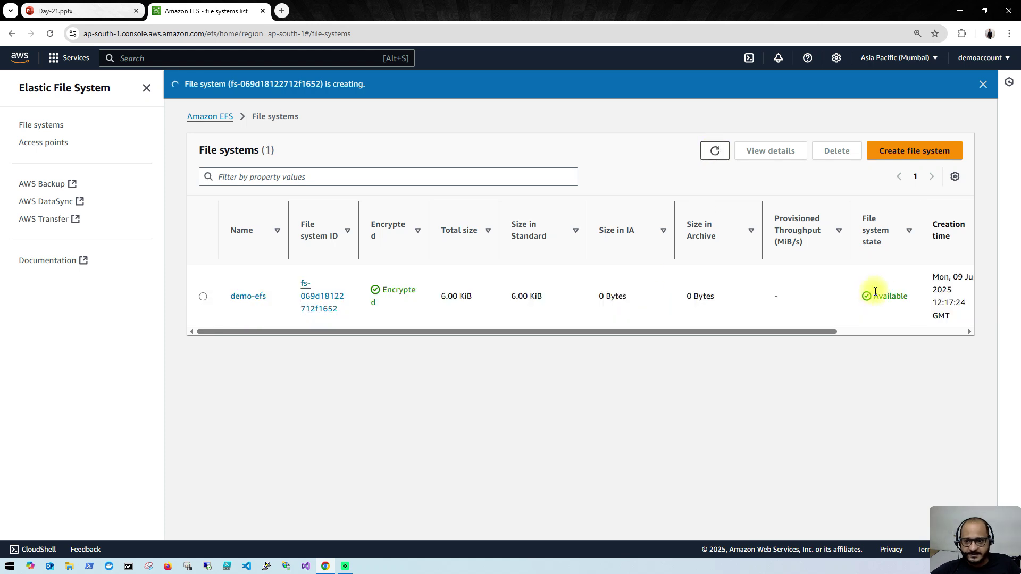
left_click(718, 166)
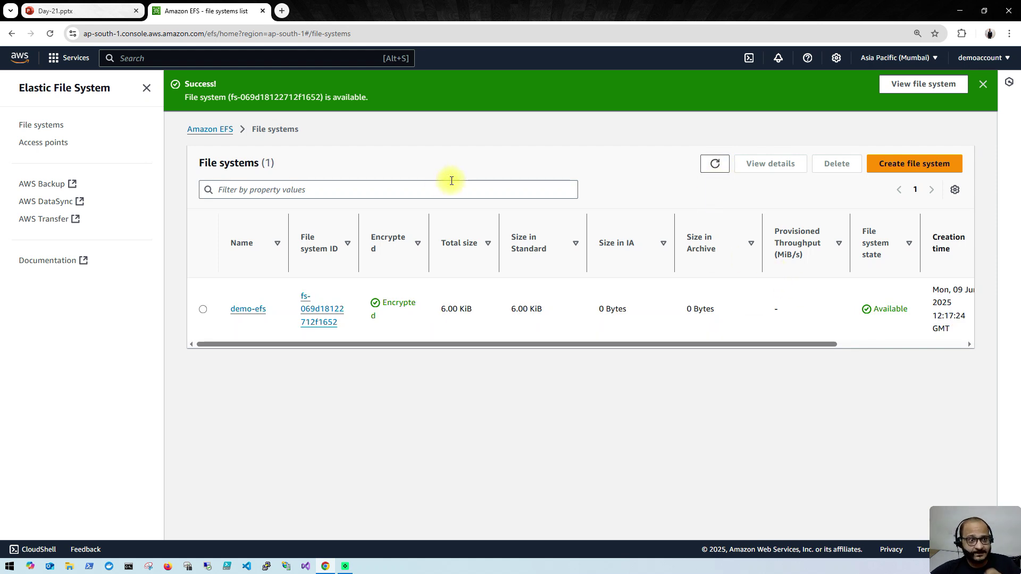
Step: Open another EFS console tab in the browser, and display the attach instructions for demo-efs from its details page
right_click(41, 94)
left_click(55, 105)
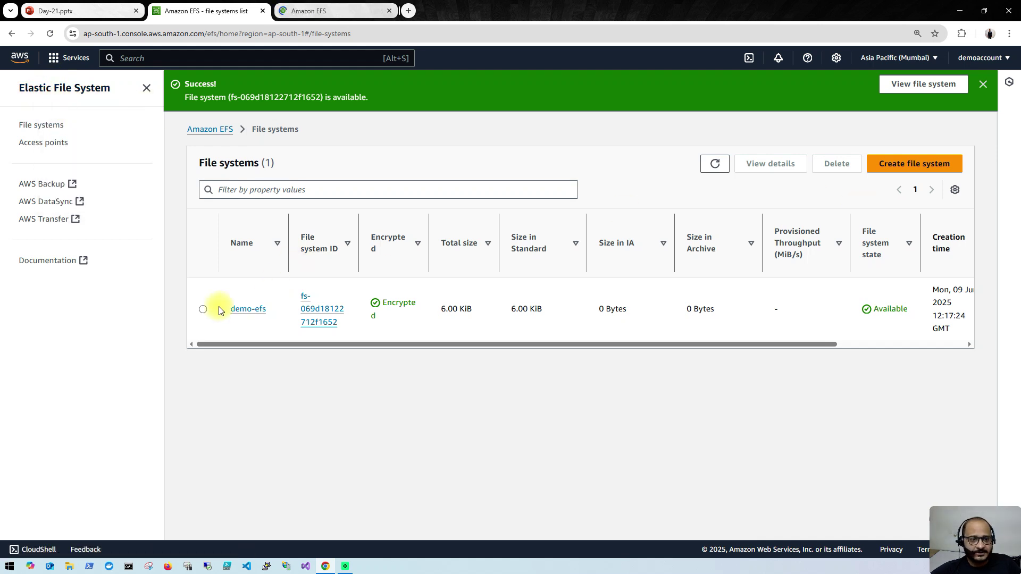
left_click(204, 308)
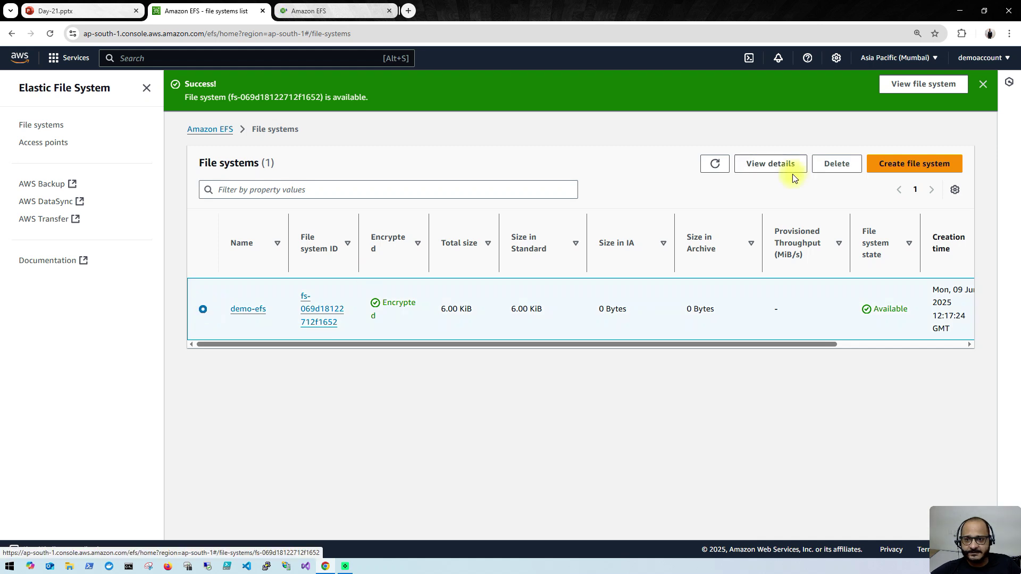
left_click(773, 168)
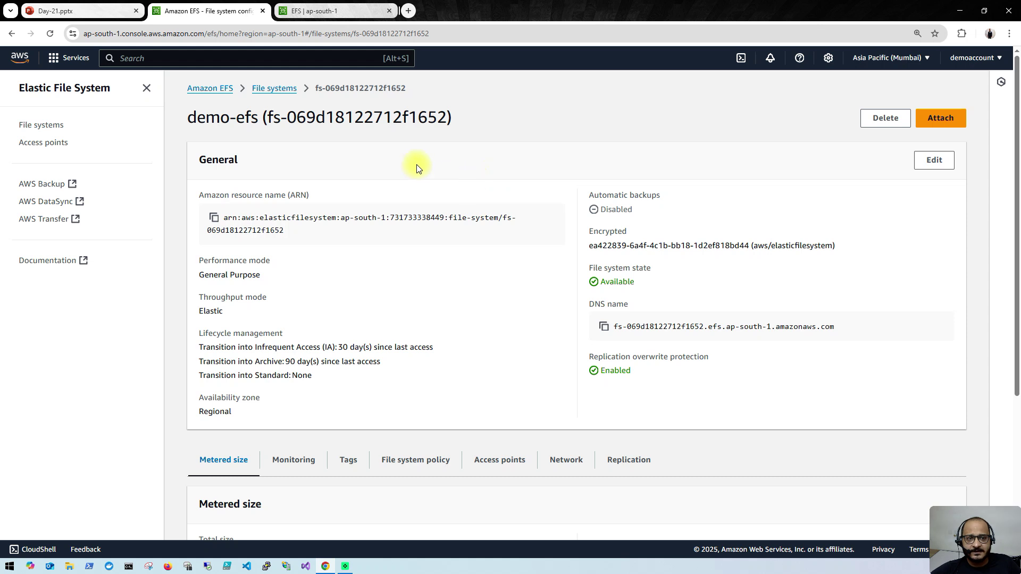
left_click(940, 118)
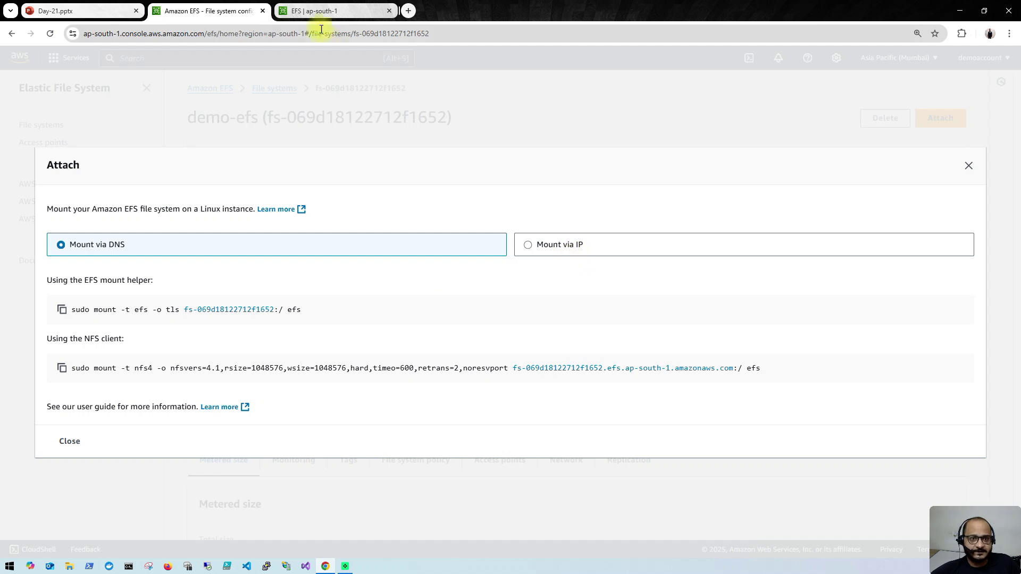
Step: Open the EC2 console in the second AWS tab, and highlight "NFS client package" on the Day-21 presentation's Commands slide
left_click(319, 11)
left_click(66, 61)
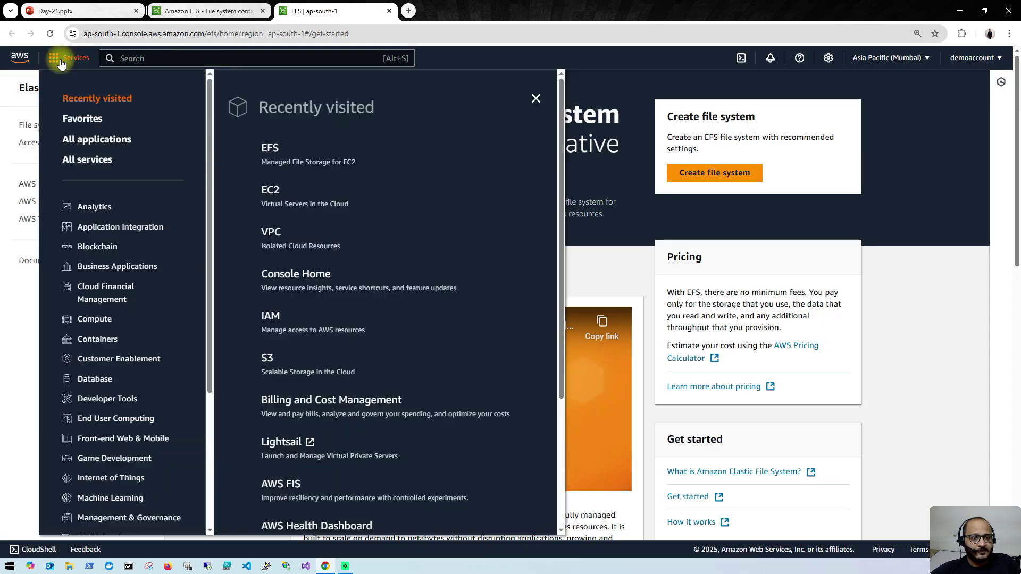
left_click(272, 193)
left_click(97, 11)
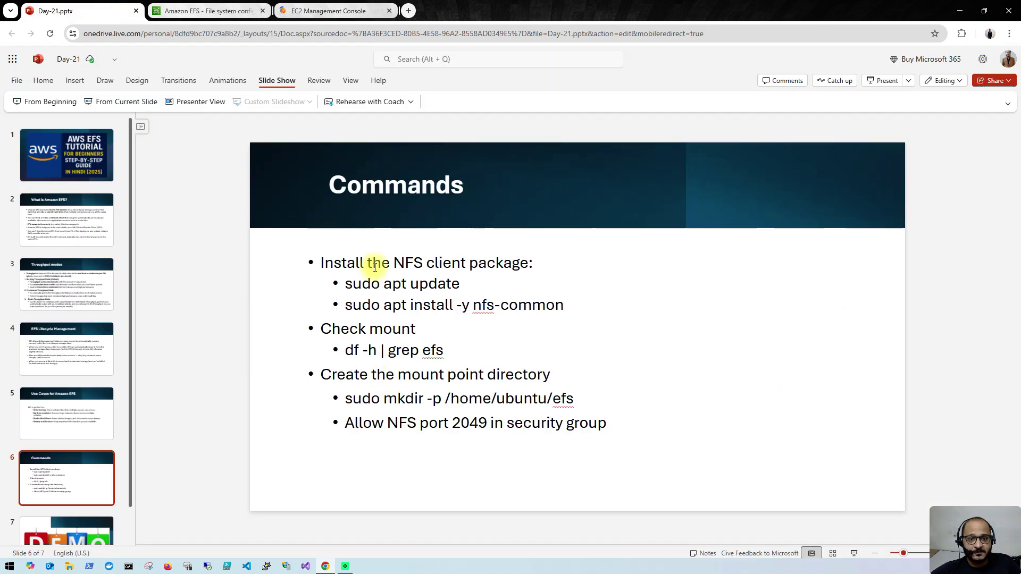
left_click_drag(393, 262, 526, 266)
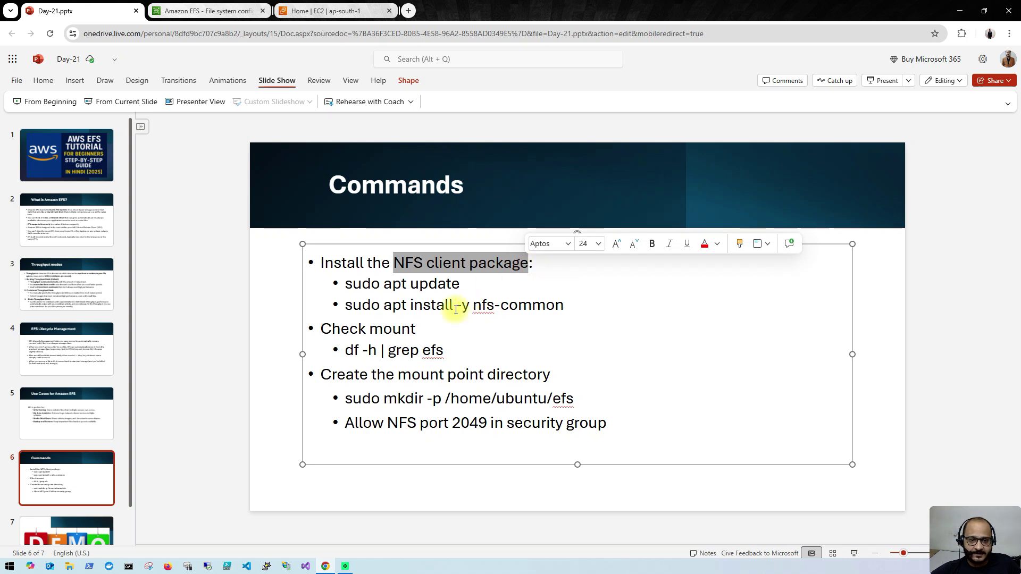
Step: Connect to the demo-ec2 instance with EC2 Instance Connect, using its public IP and the username ubuntu
left_click(316, 16)
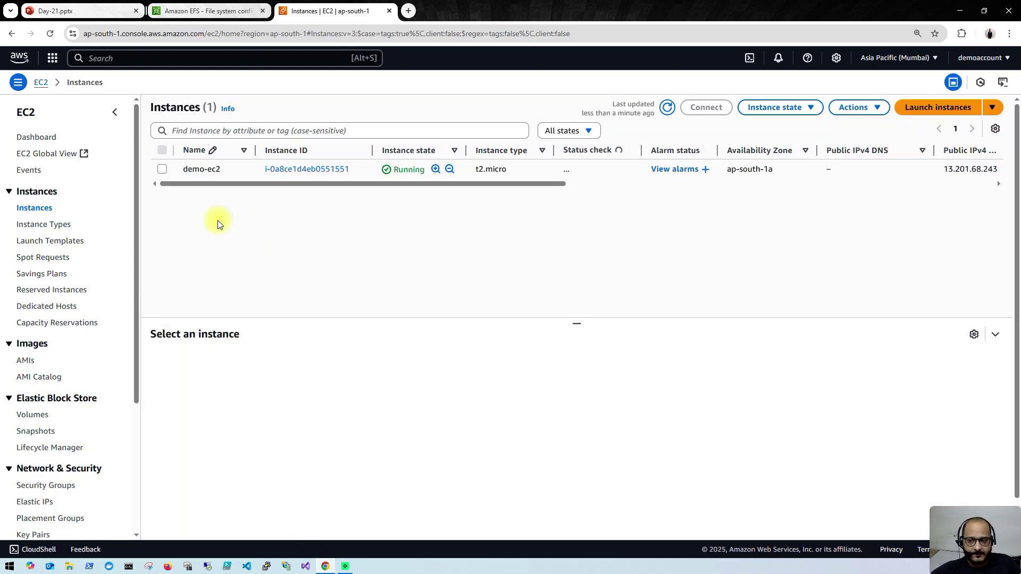
left_click(162, 170)
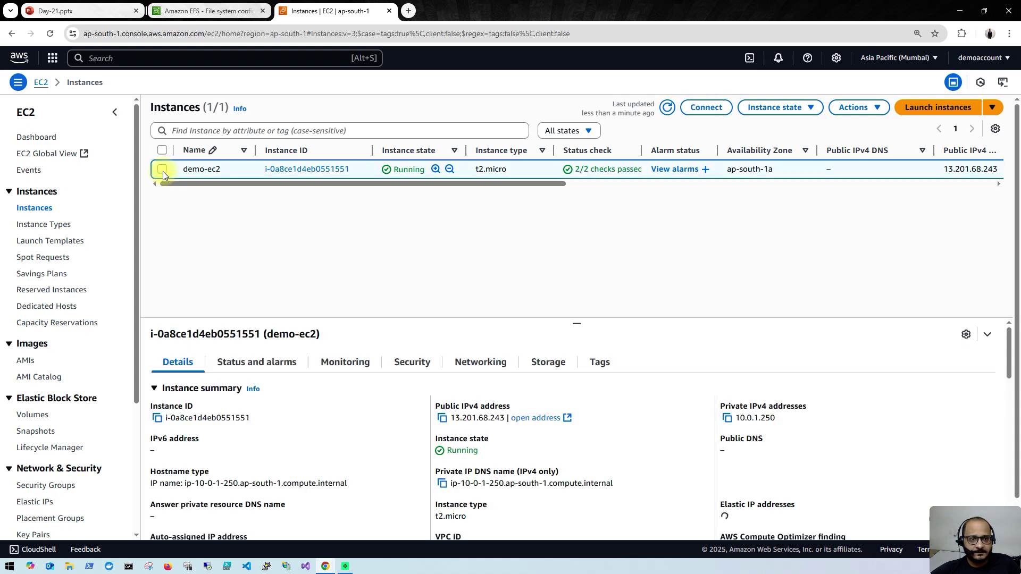
left_click(708, 108)
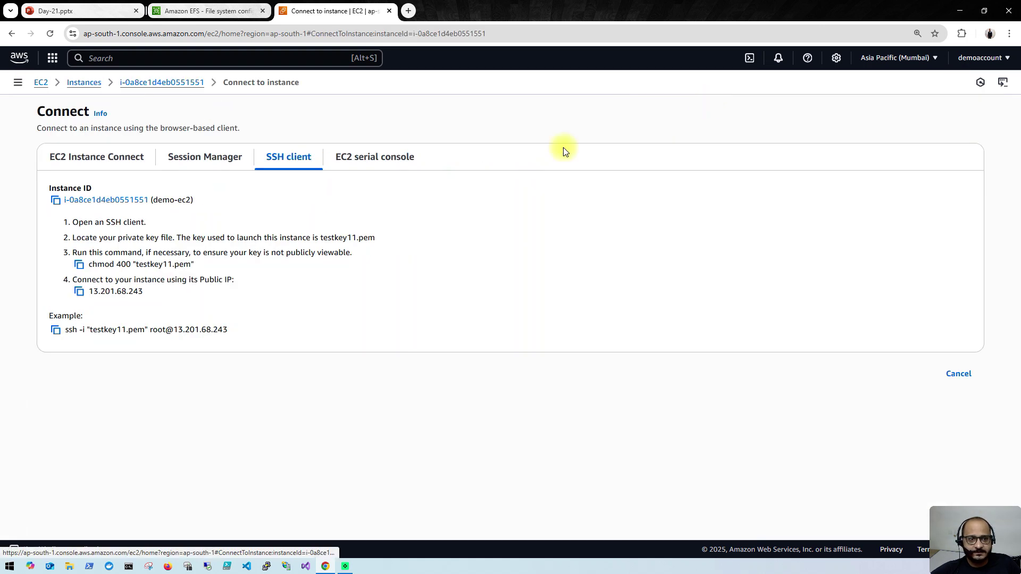
left_click(95, 160)
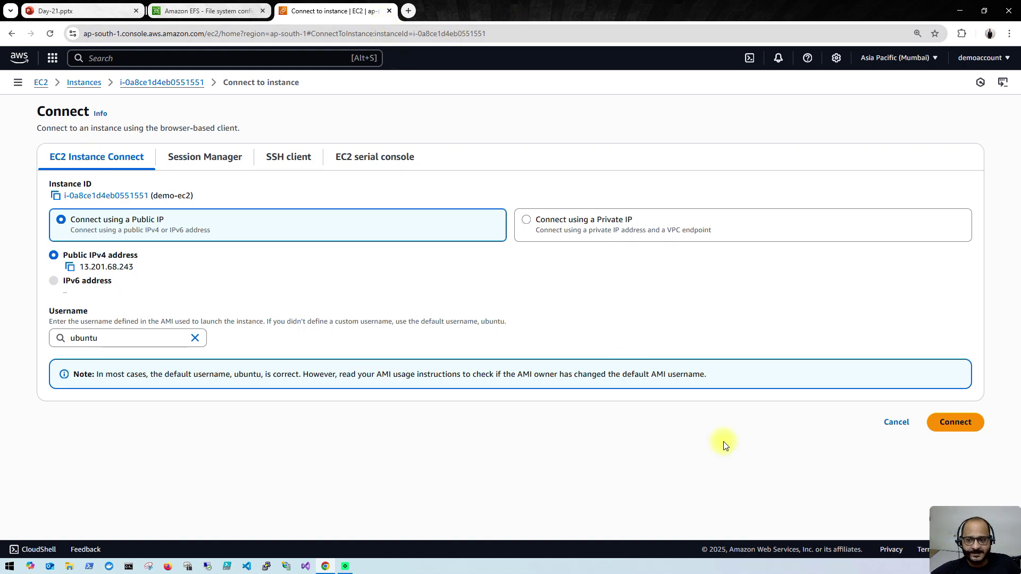
left_click(956, 425)
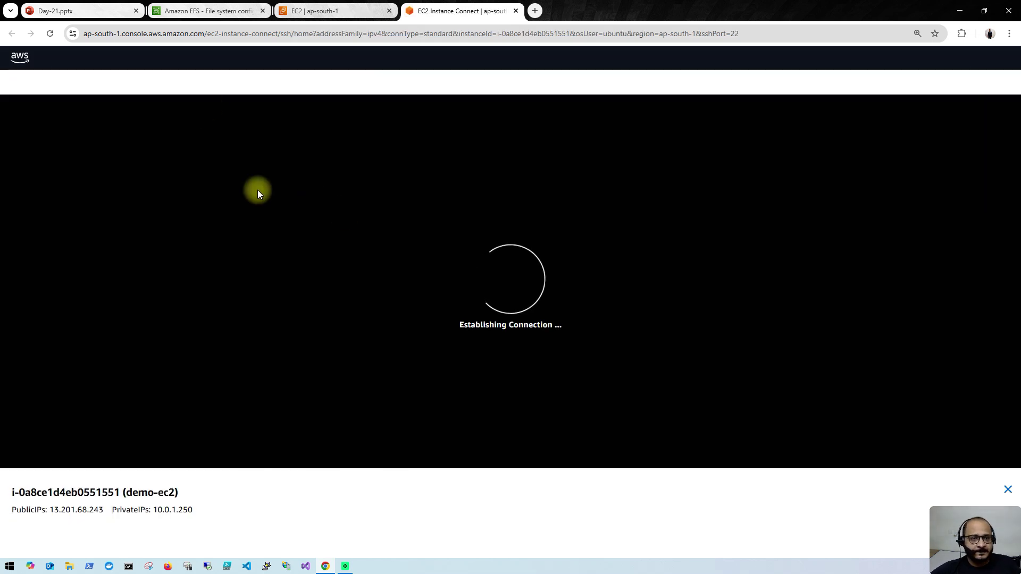
Step: Copy the "sudo apt update" command from the Commands slide of the Day-21 presentation
left_click(99, 11)
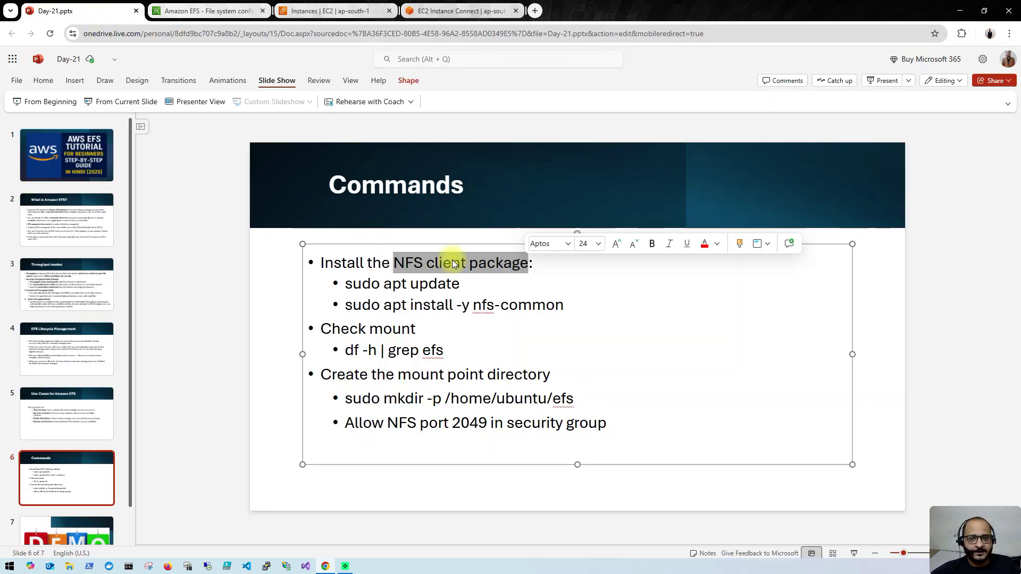
left_click(374, 292)
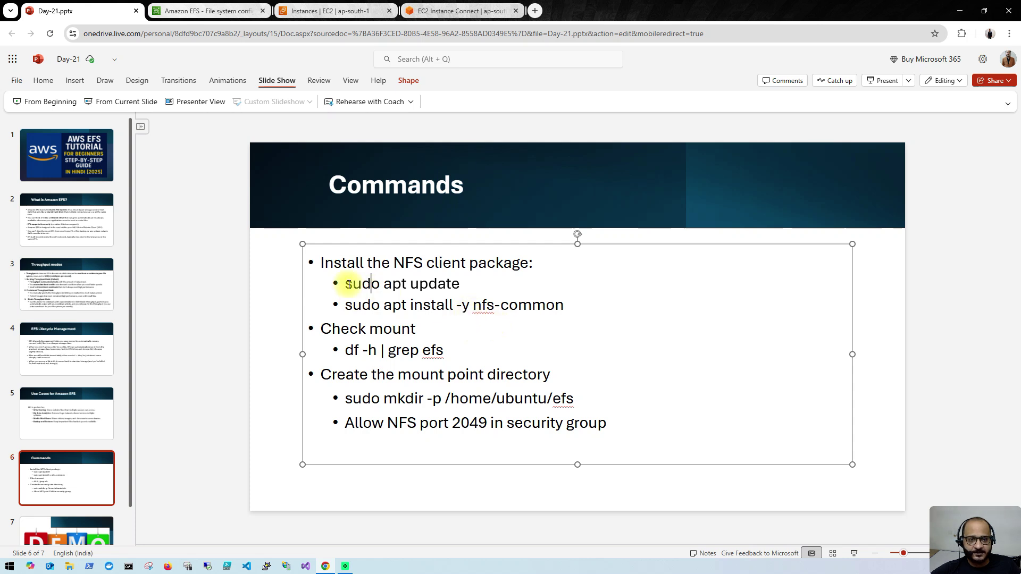
left_click_drag(350, 283, 458, 285)
key("ctrl+c")
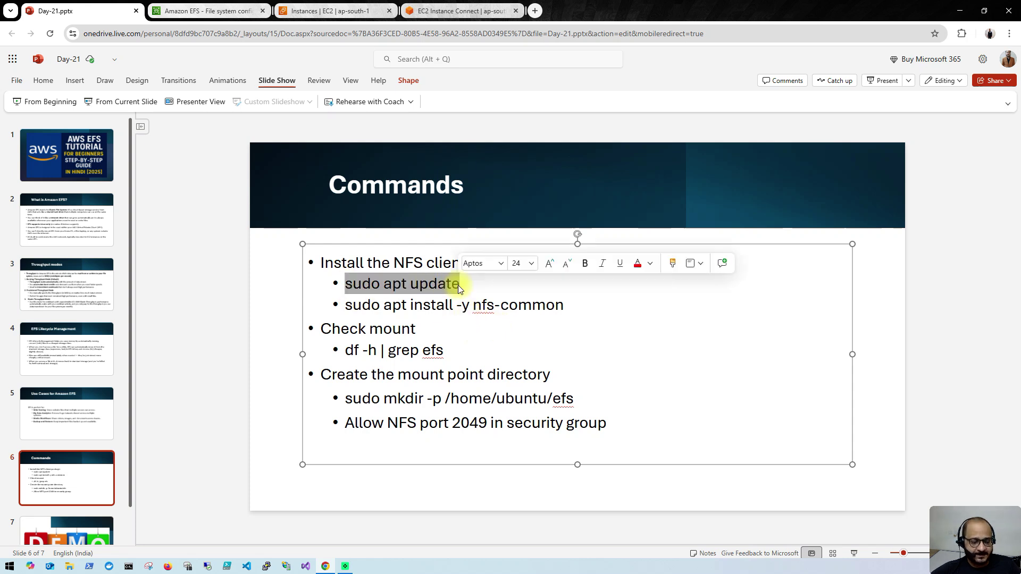
Step: Clear the demo-ec2 terminal and run the copied "sudo apt update" command
left_click(447, 11)
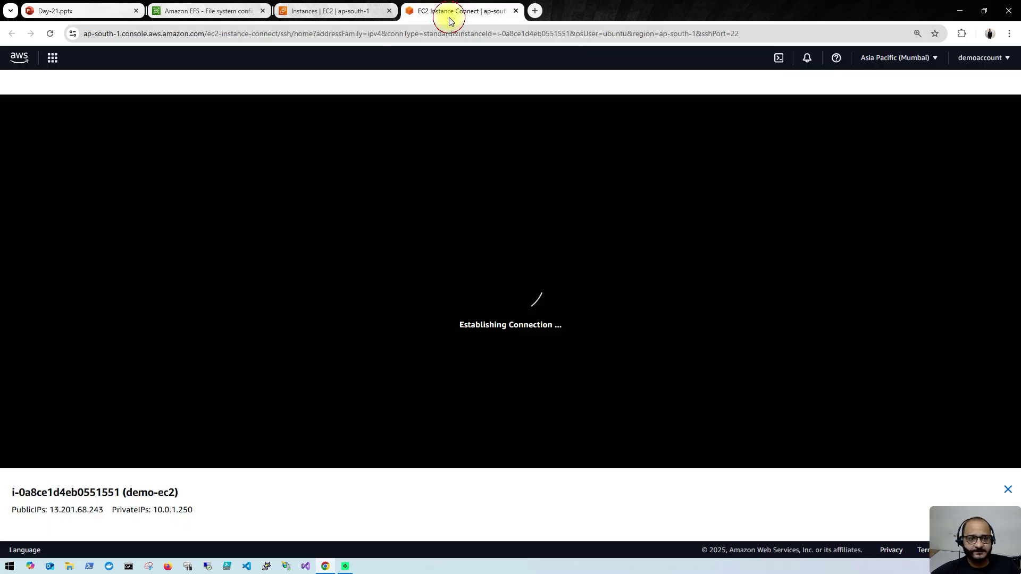
left_click(427, 365)
type("clear")
key("Return")
right_click(422, 237)
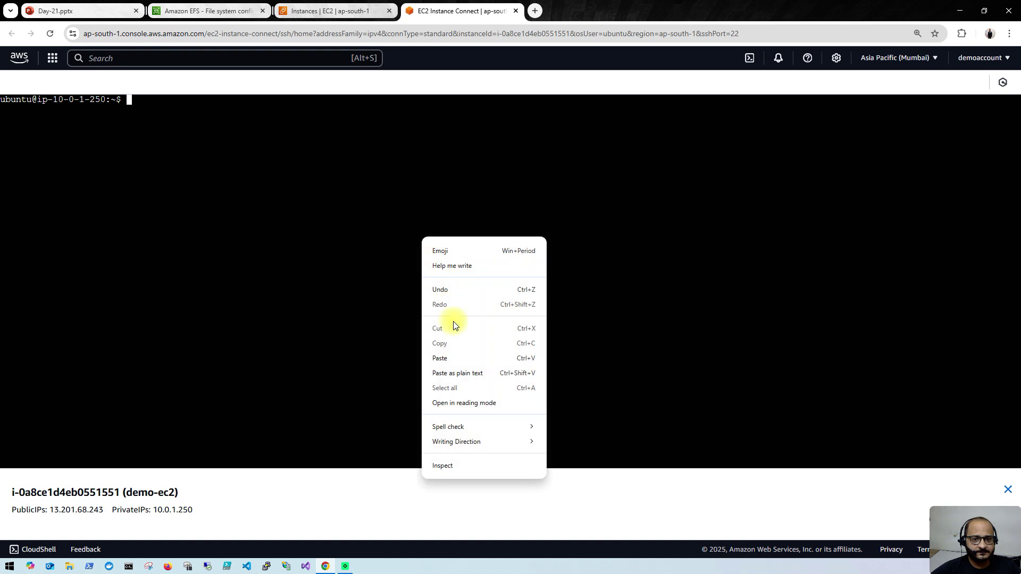
left_click(449, 362)
key("Return")
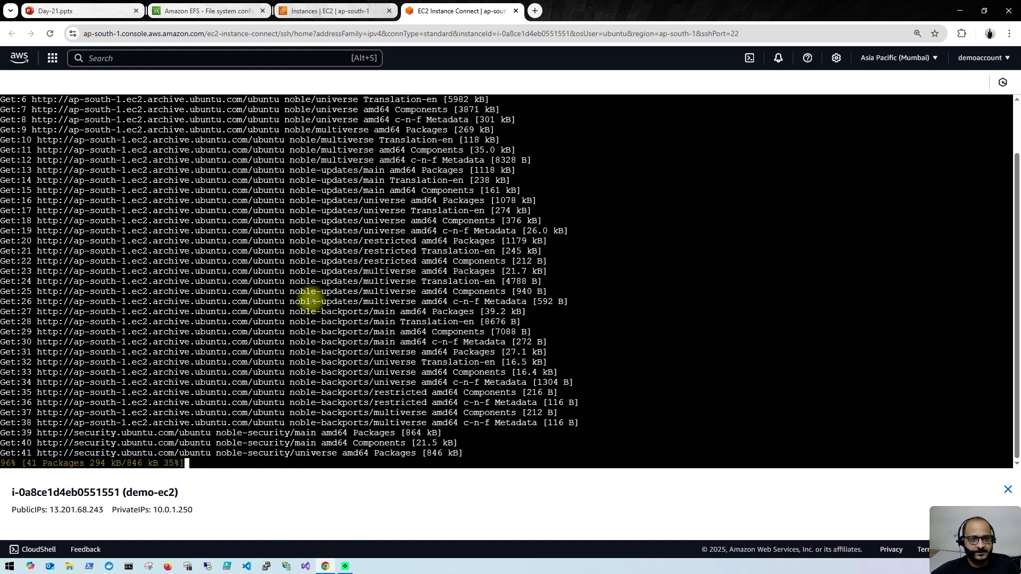
Step: Copy the "sudo apt install -y nfs-common" command from the Commands slide of the Day-21 presentation
left_click(119, 12)
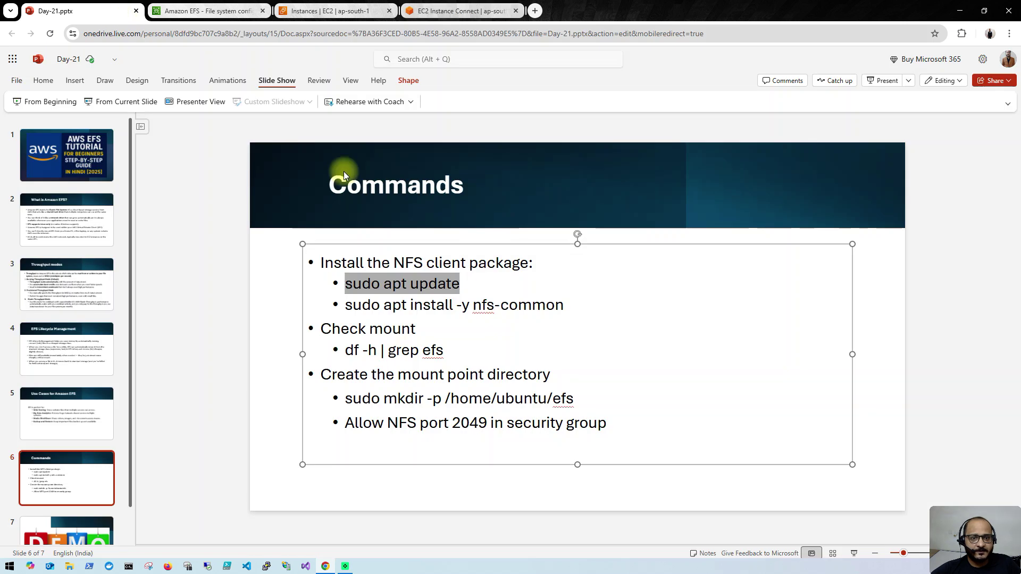
left_click(347, 308)
left_click_drag(346, 308, 558, 316)
right_click(559, 315)
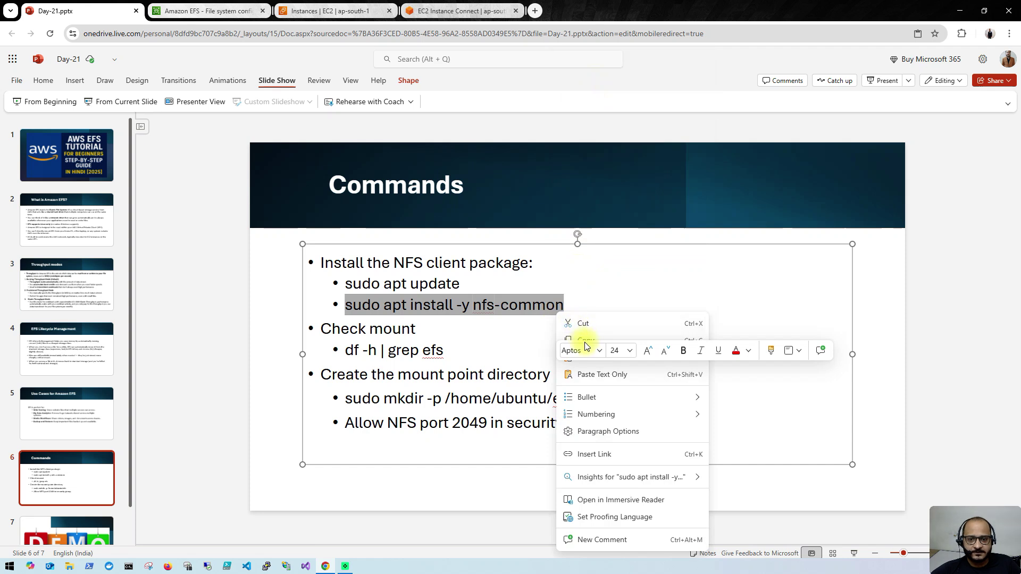
left_click(585, 341)
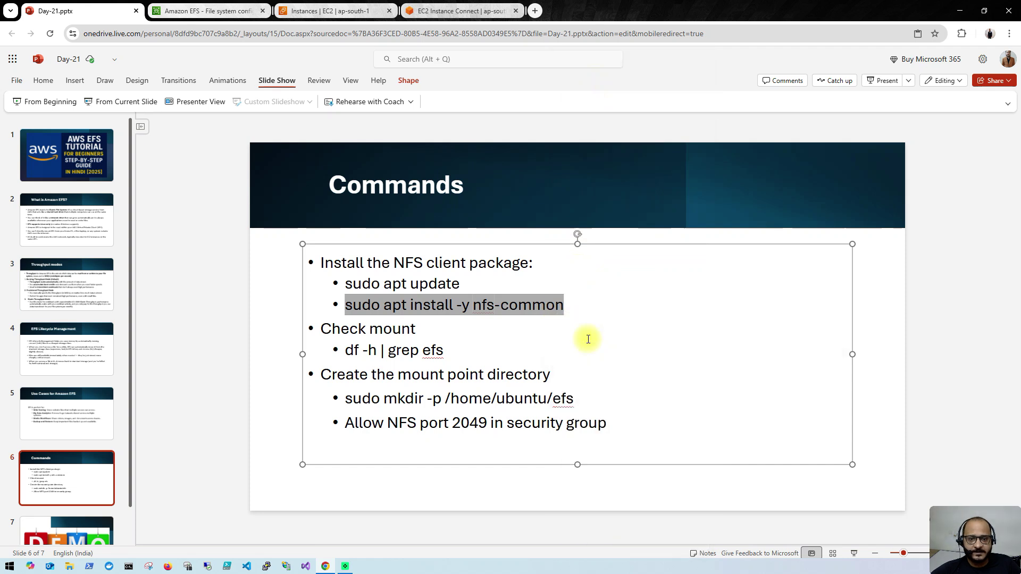
Step: Clear the demo-ec2 terminal, run the copied "sudo apt install -y nfs-common" command, and clear its output
left_click(451, 16)
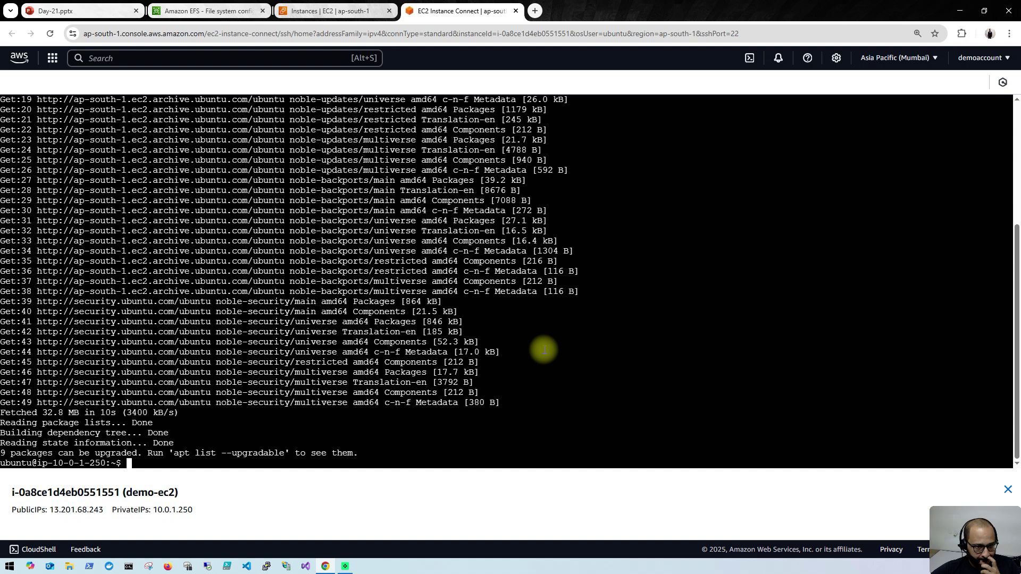
type("cle")
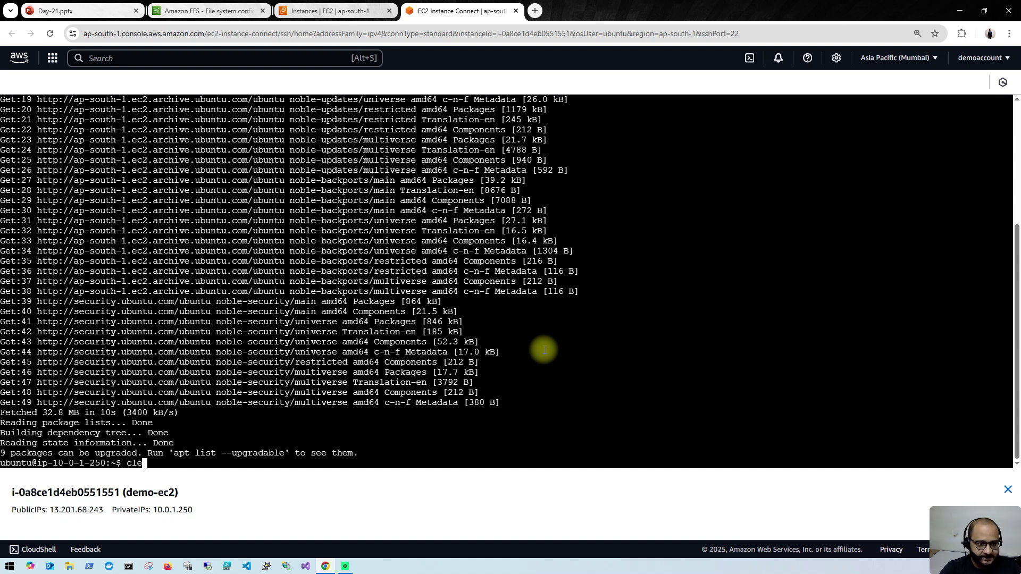
type("ar")
key("Return")
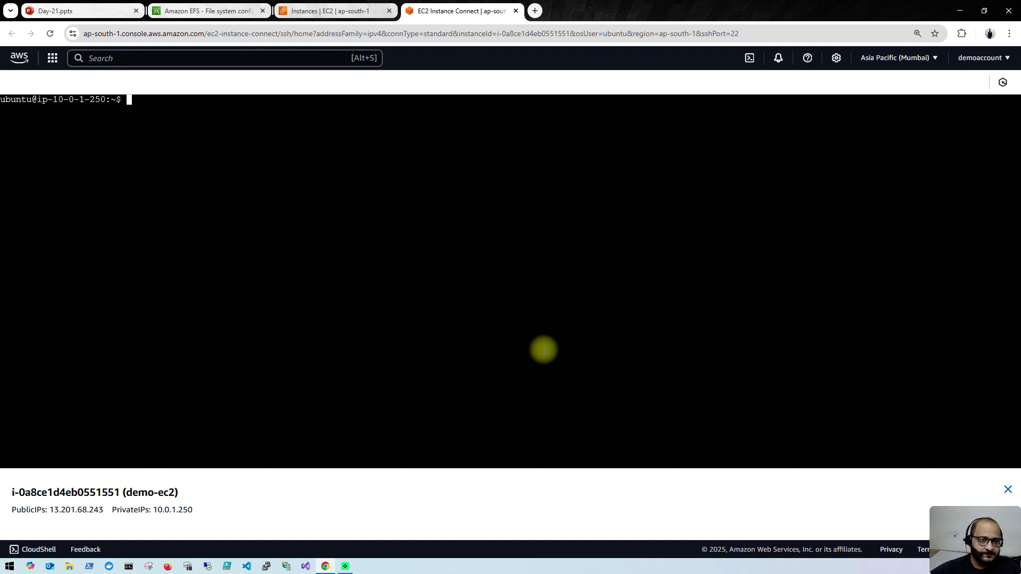
right_click(343, 123)
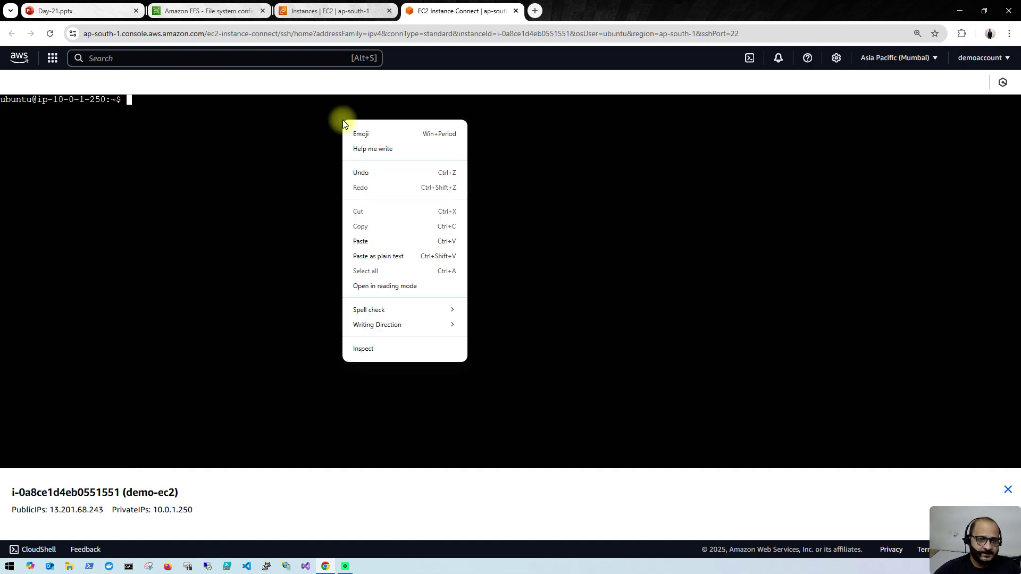
left_click(366, 241)
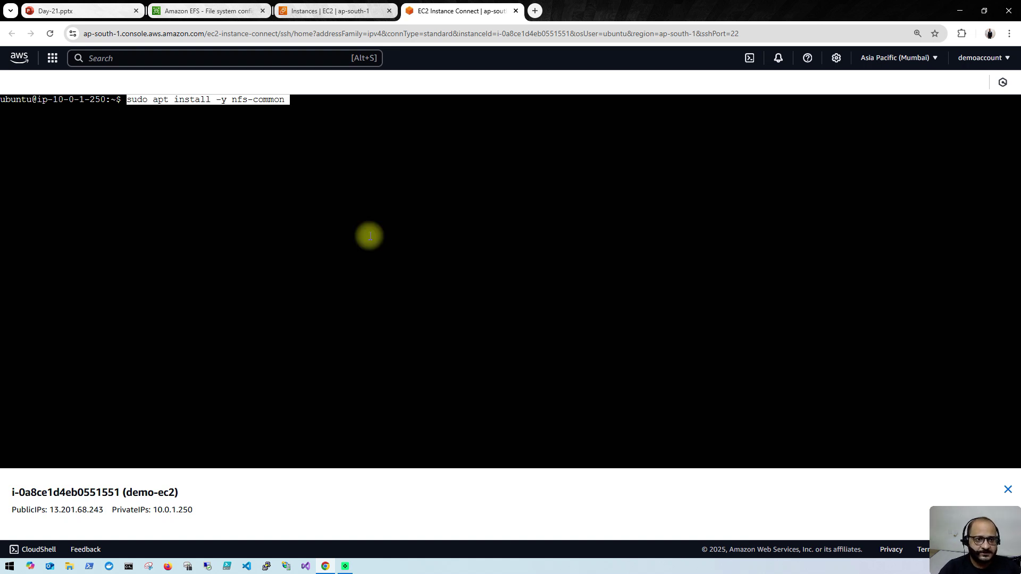
key("Return")
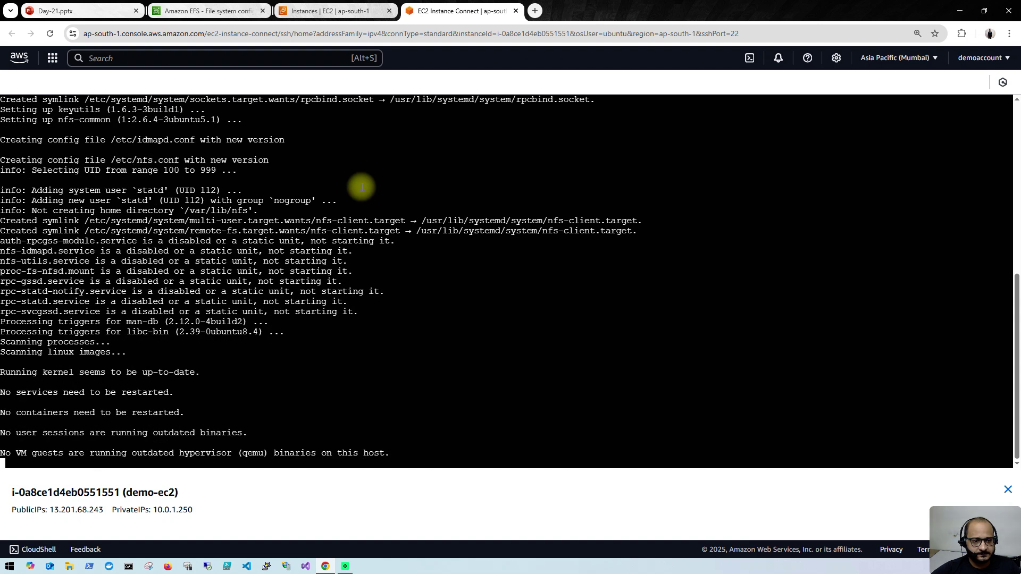
type("clear")
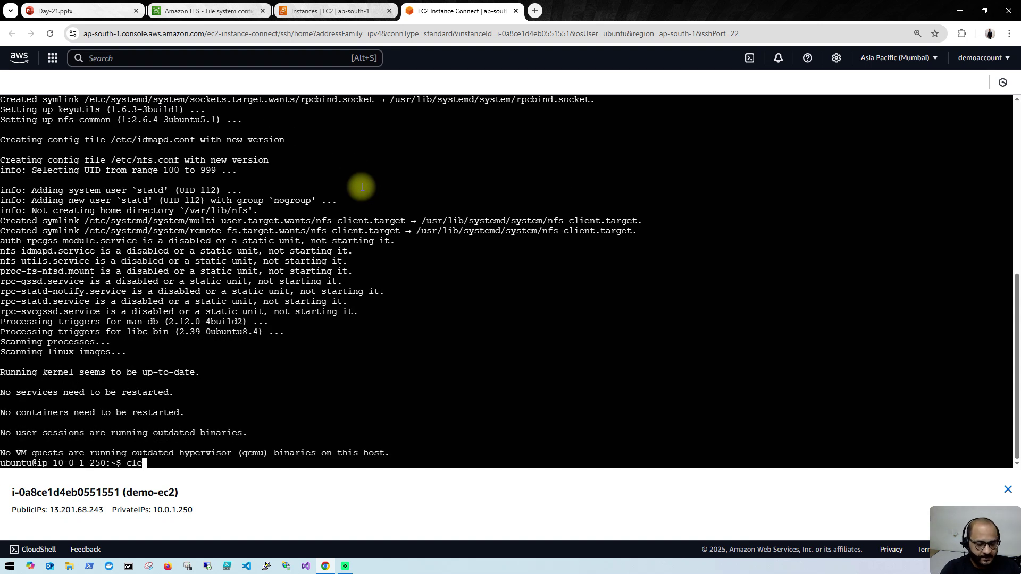
key("Return")
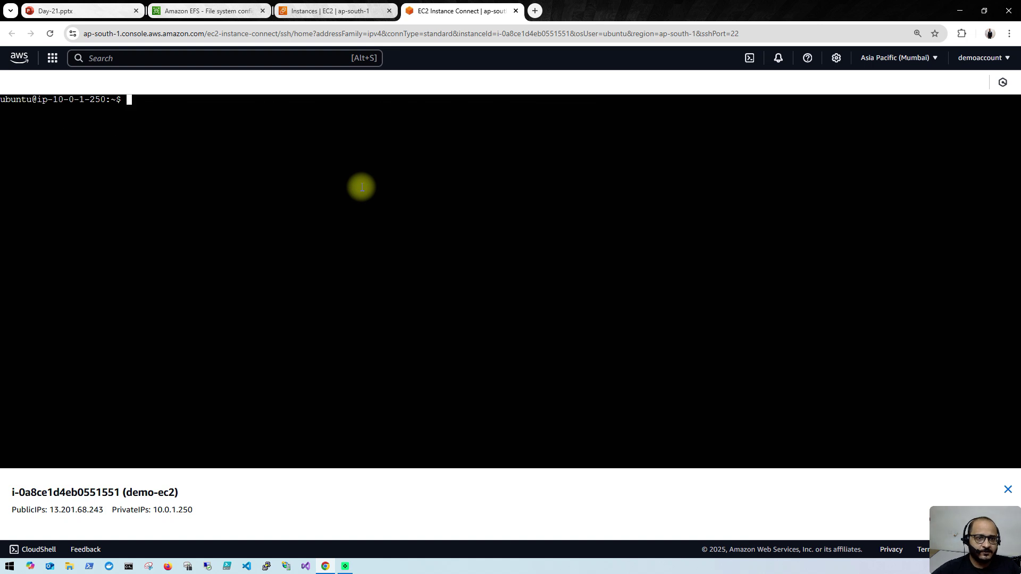
Step: Move the Day-21 presentation tab beside the EC2 Instance Connect tab and copy "df -h" from its Commands slide
left_click(343, 11)
left_click_drag(116, 16, 336, 13)
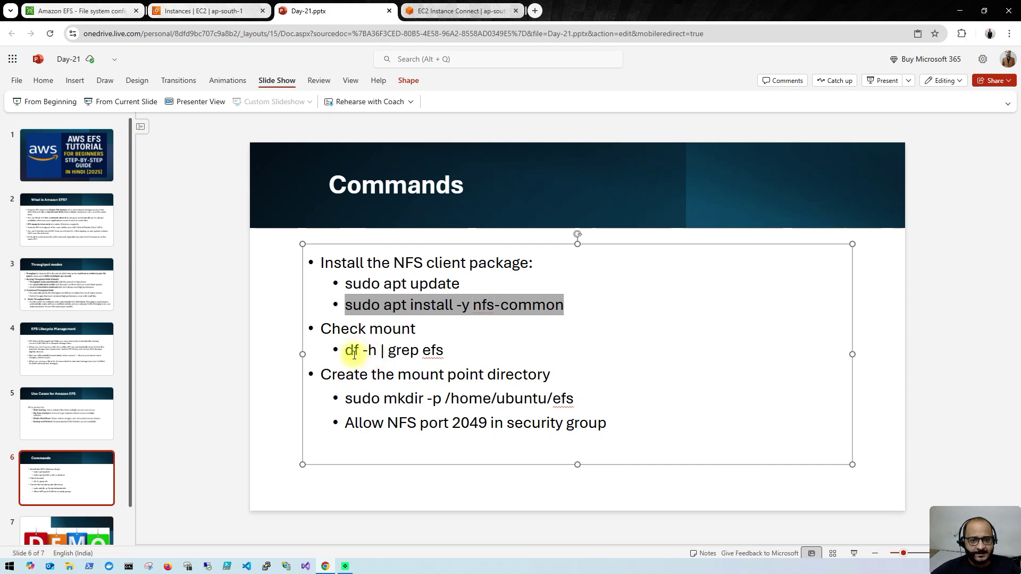
left_click_drag(347, 352, 377, 349)
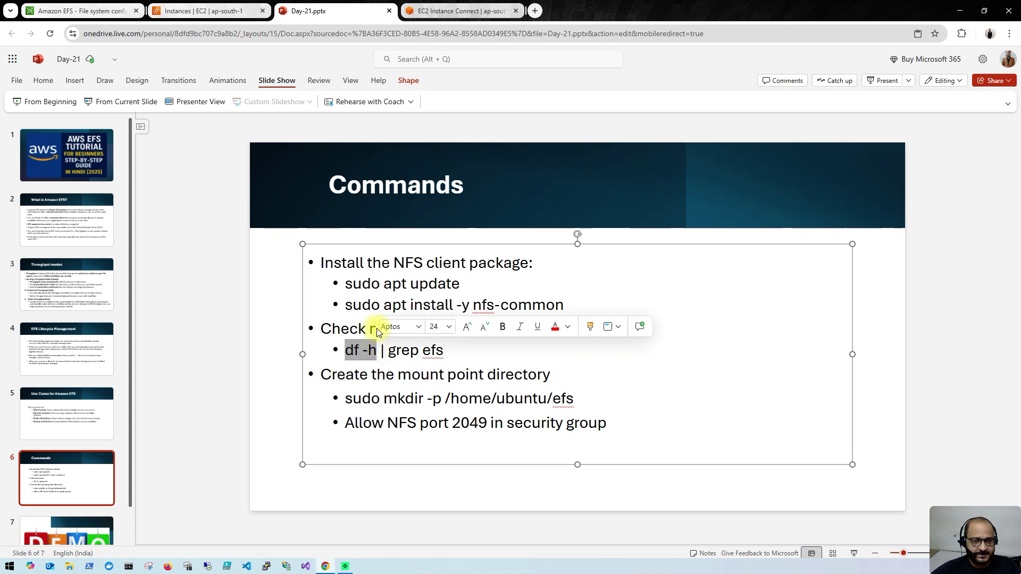
Step: Run the copied "df -h" command in the demo-ec2 terminal to check the mounted file systems
left_click(458, 11)
right_click(344, 166)
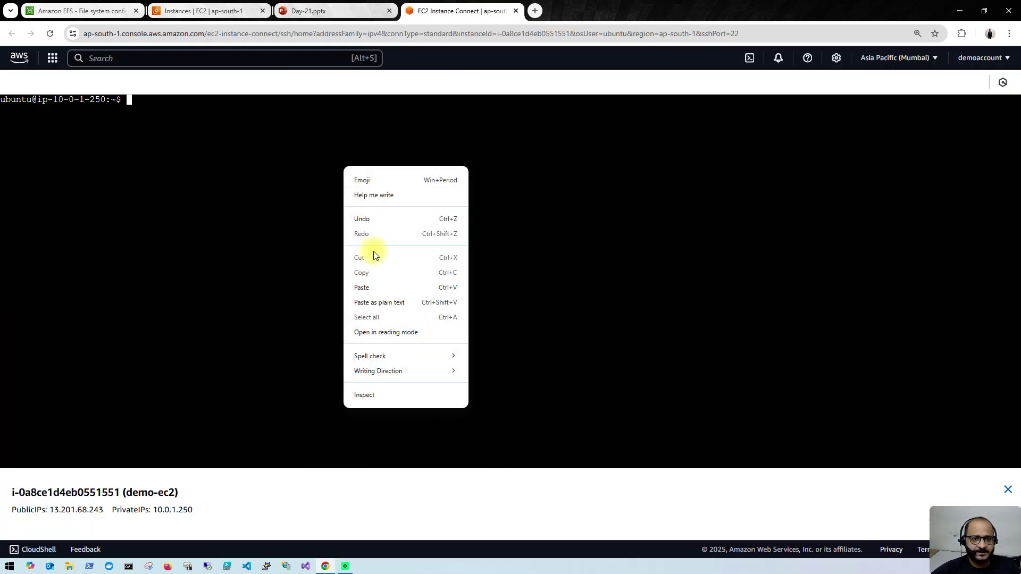
left_click(369, 284)
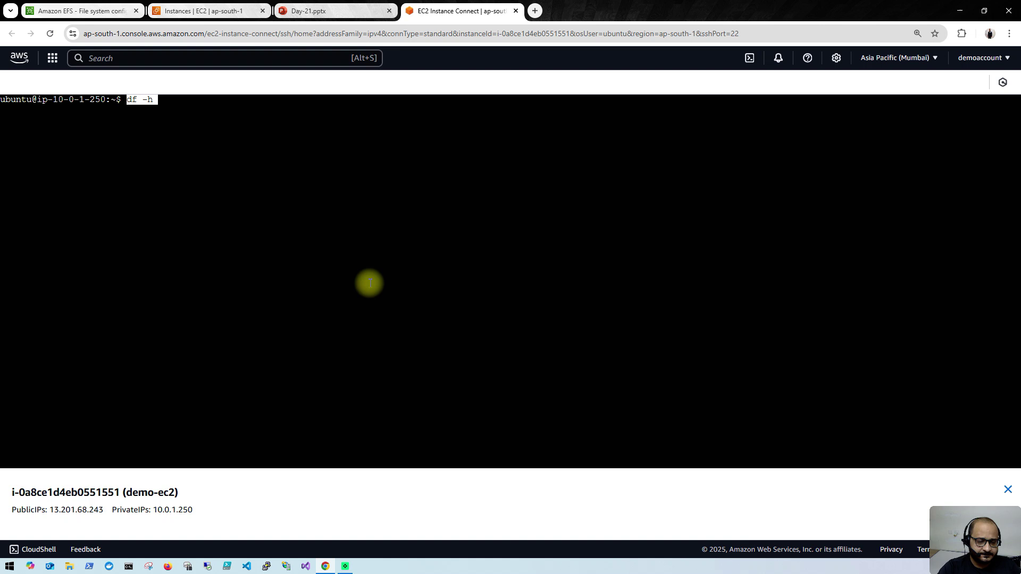
key("Return")
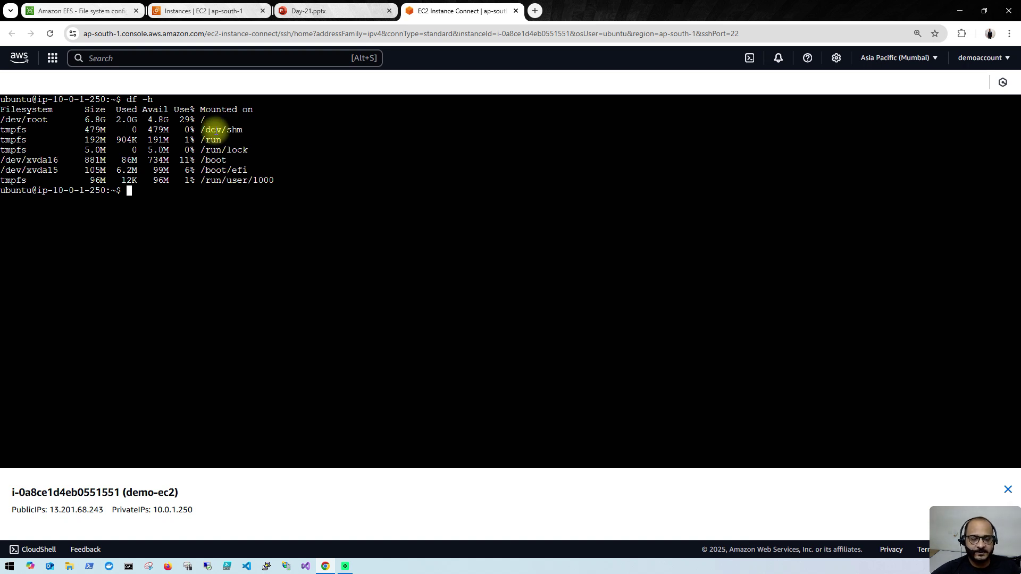
Step: Create the mount point directory on demo-ec2 by running "sudo mkdir -p /home/ubuntu/efs", copied from the Commands slide
left_click(294, 12)
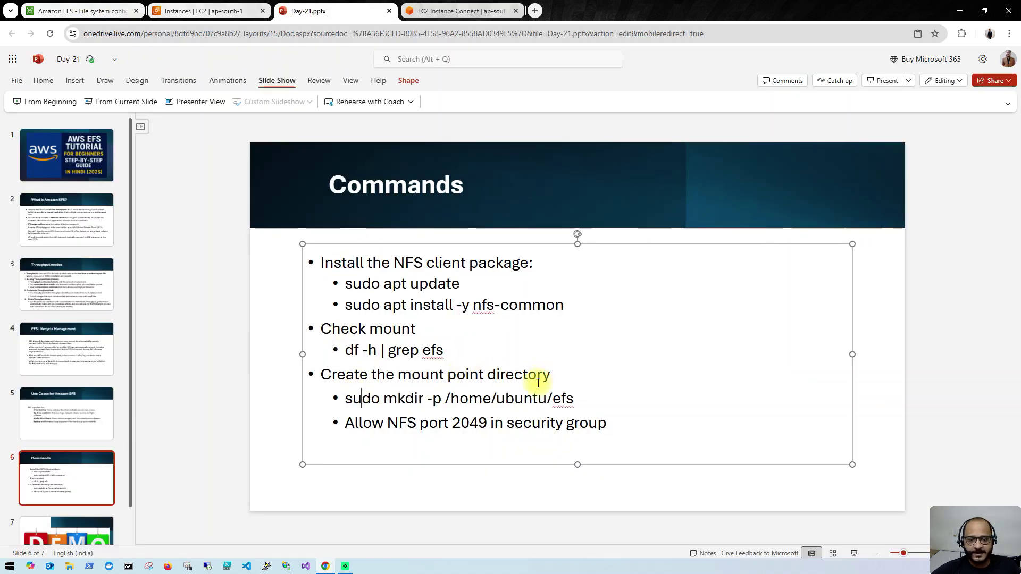
double_click(554, 399)
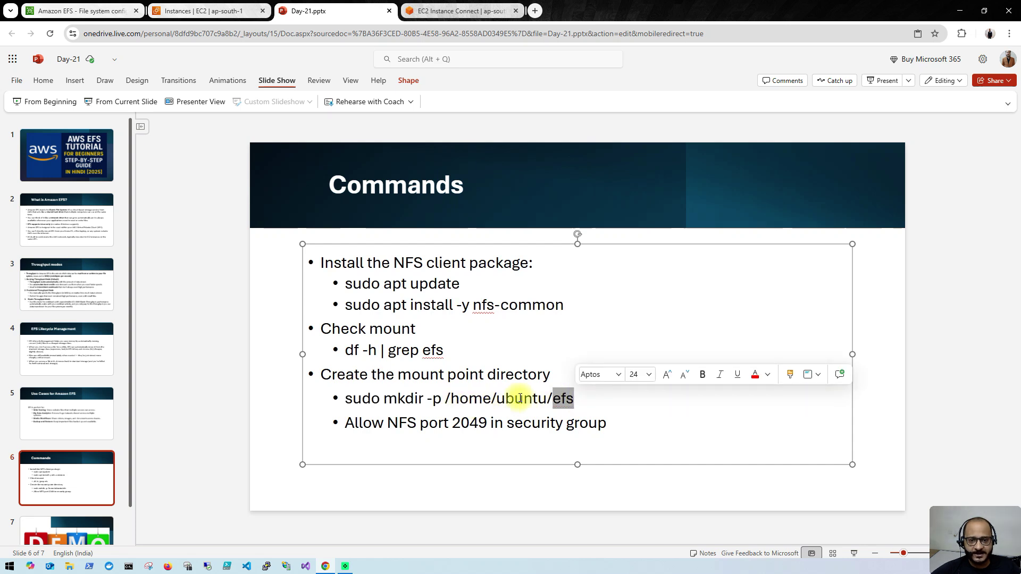
left_click_drag(344, 398, 574, 399)
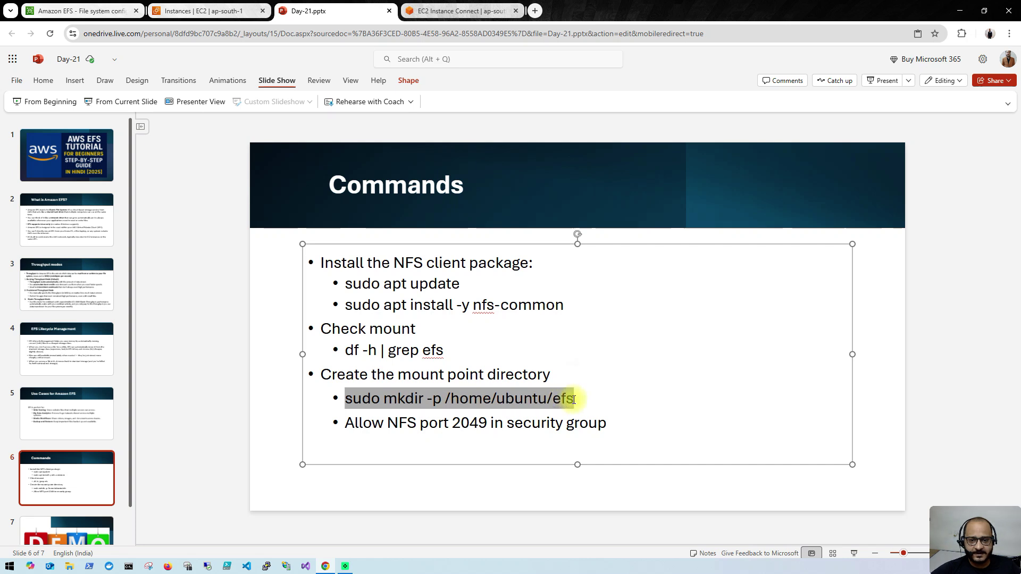
left_click(447, 11)
right_click(291, 203)
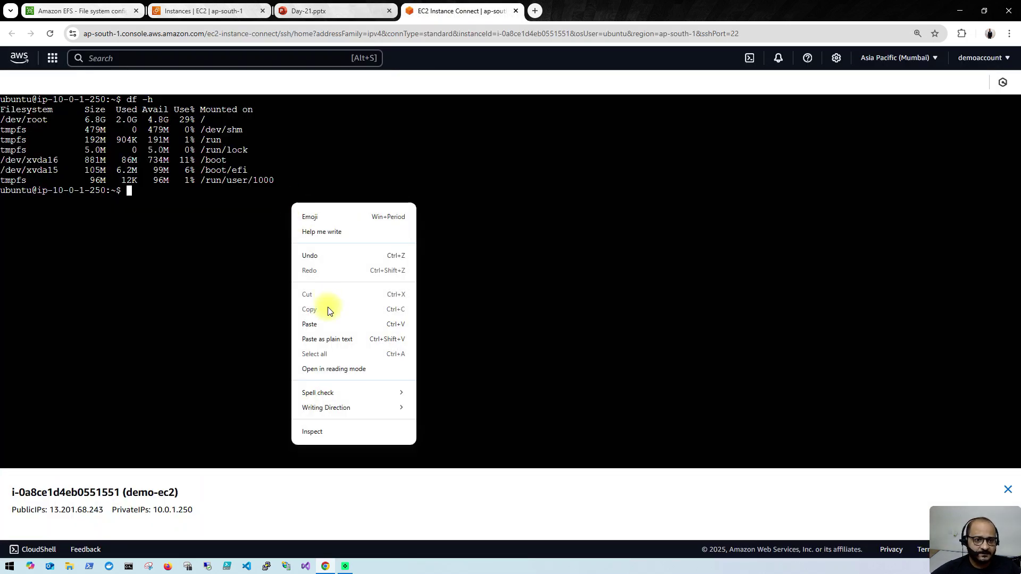
left_click(325, 322)
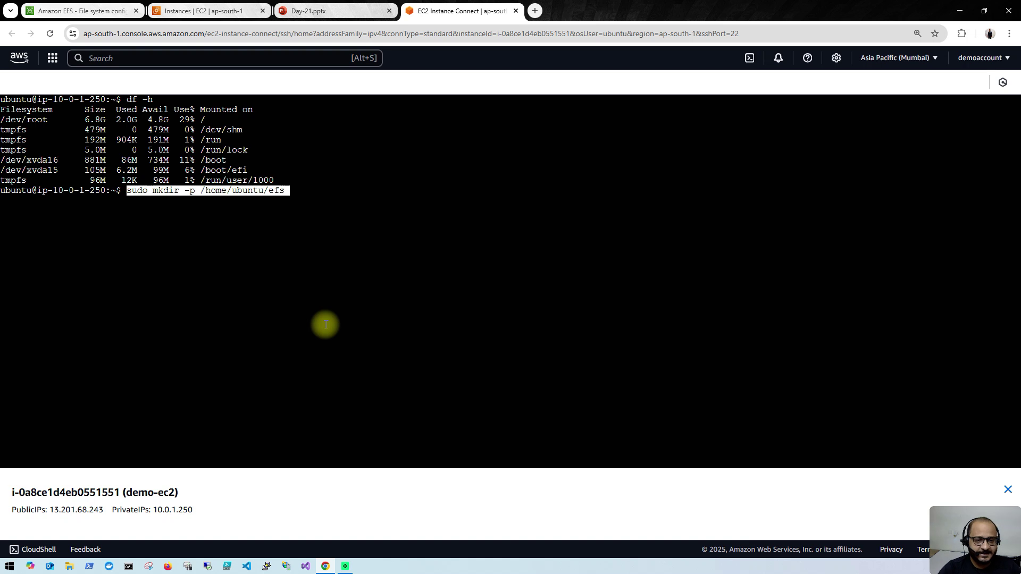
key("Return")
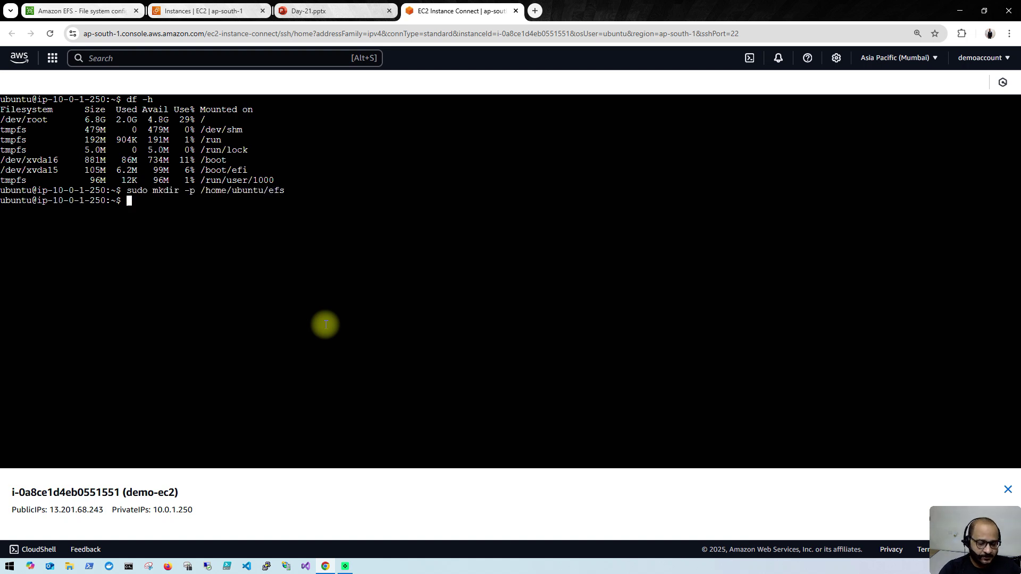
Step: Check the working directory with "pwd" and its contents with "ls", and clear the terminal
type("pwd")
key("Return")
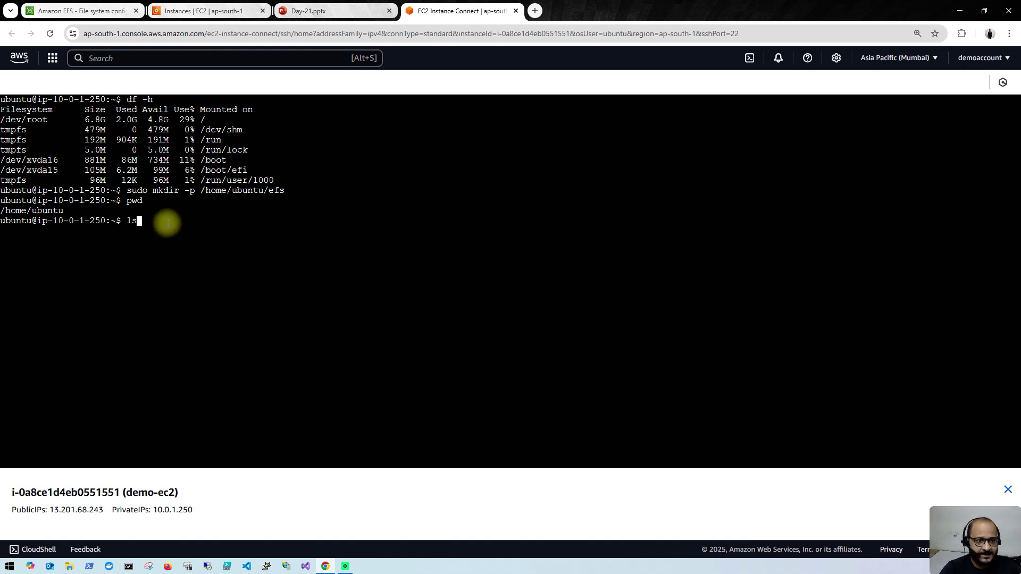
type("ls")
key("Return")
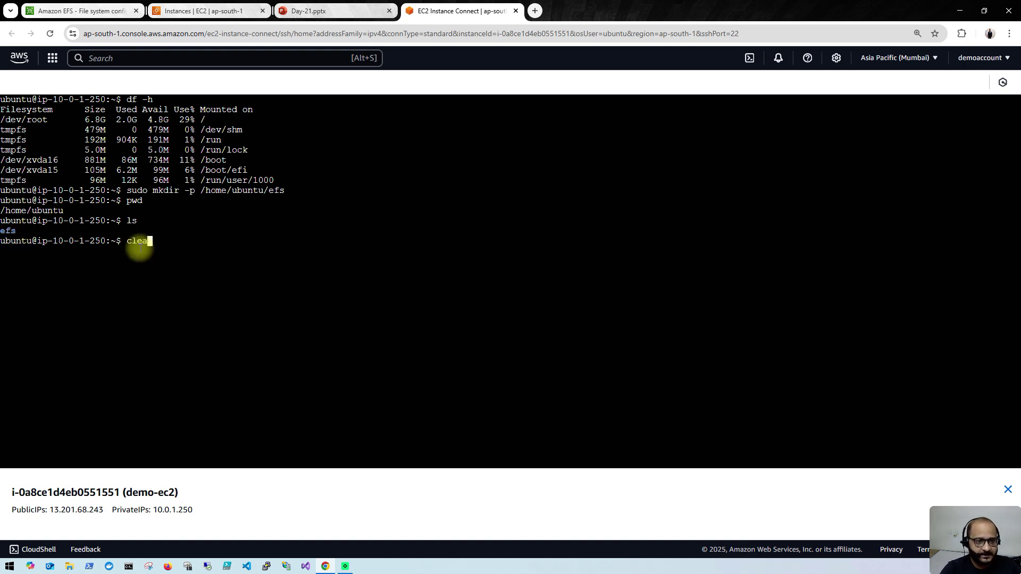
type("clear")
key("Return")
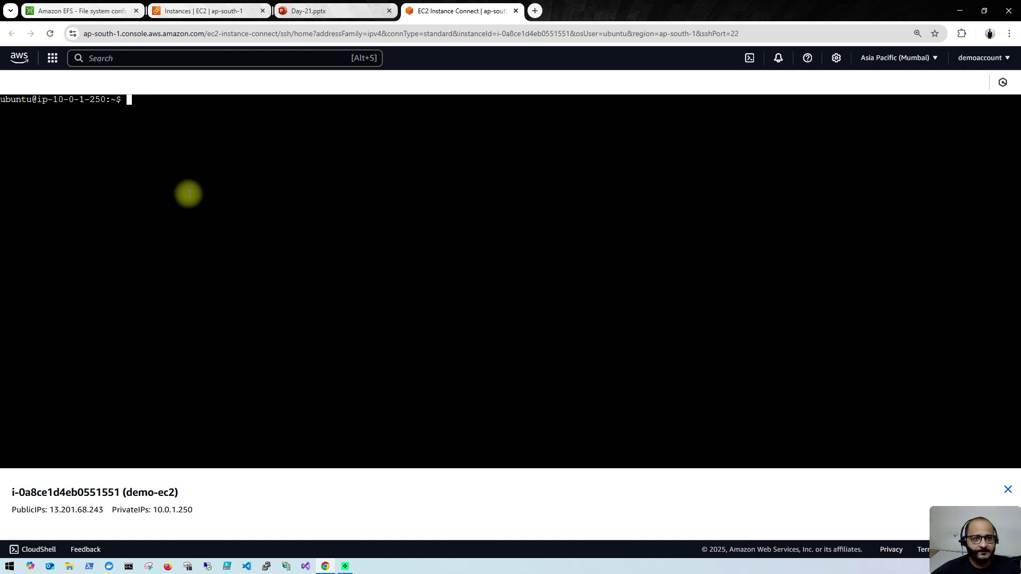
left_click(212, 5)
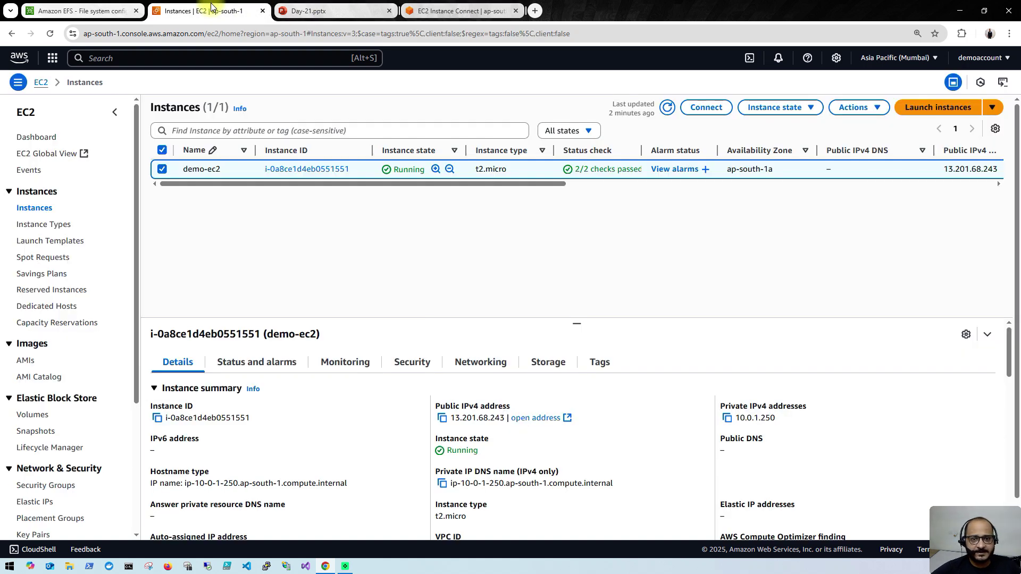
left_click(340, 7)
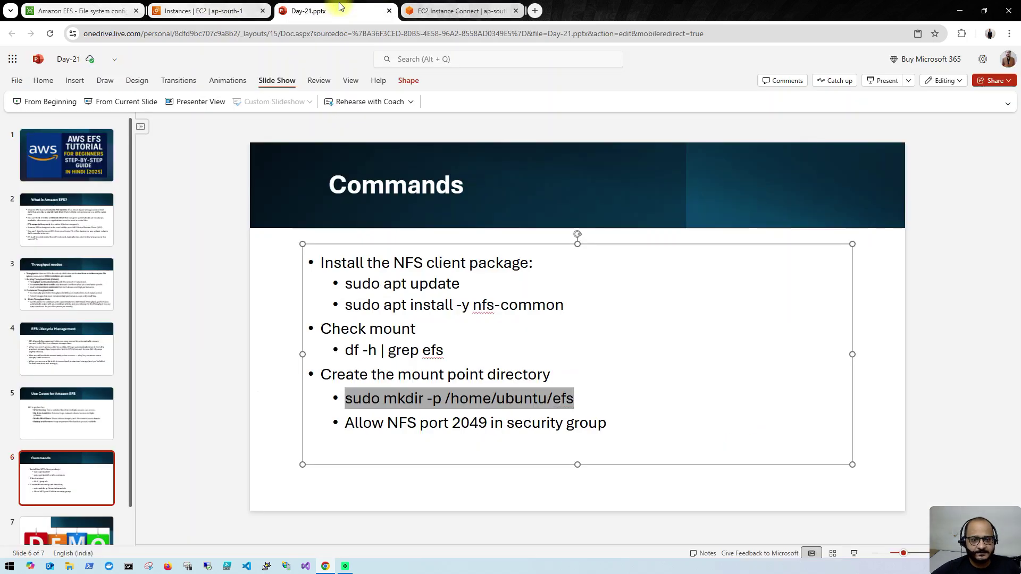
left_click(455, 10)
left_click(240, 13)
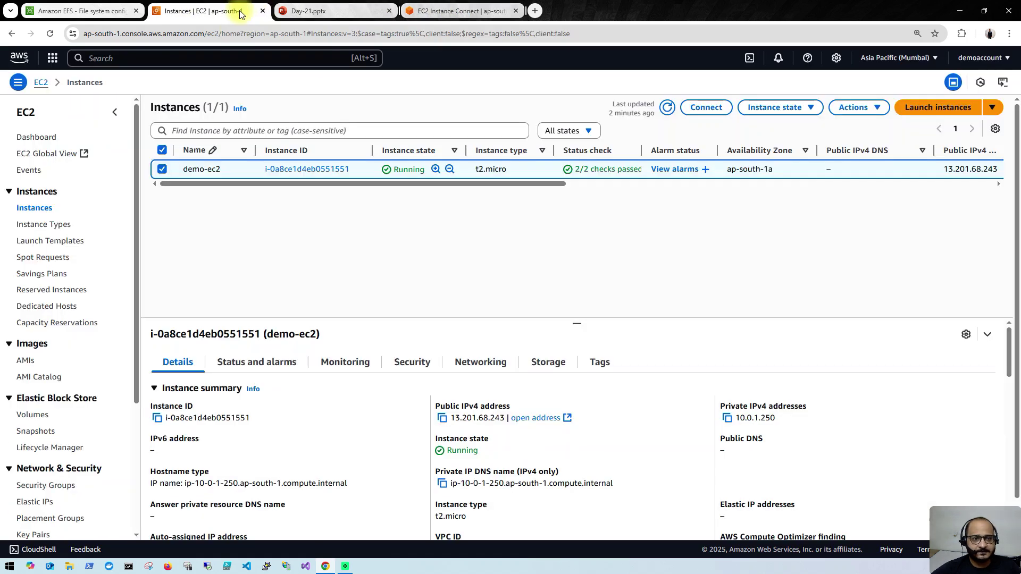
left_click(52, 60)
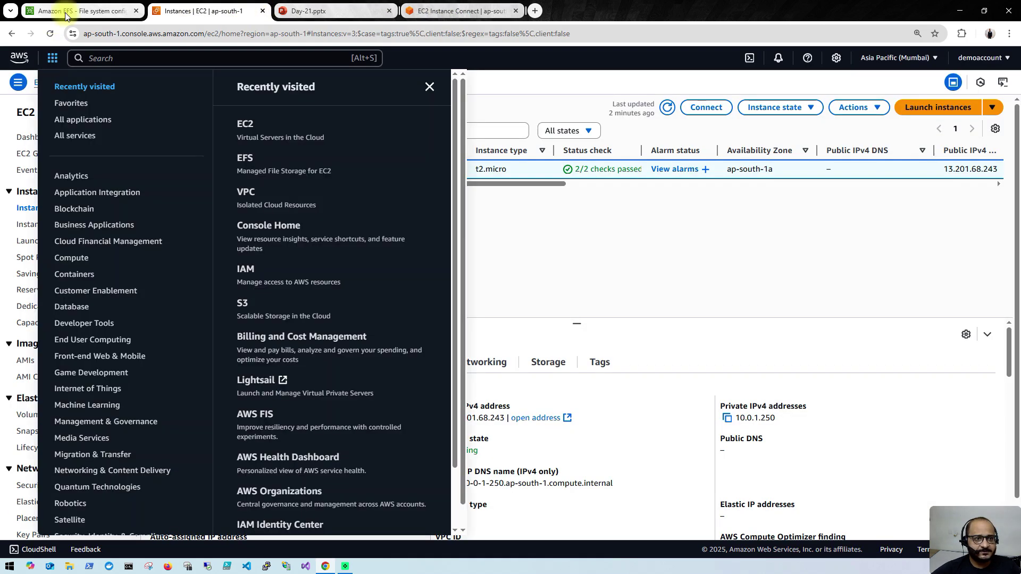
Step: Copy the NFS client mount command (Mount via DNS) from the demo-efs Attach dialog and paste it into a new Notepad++ file
left_click(63, 11)
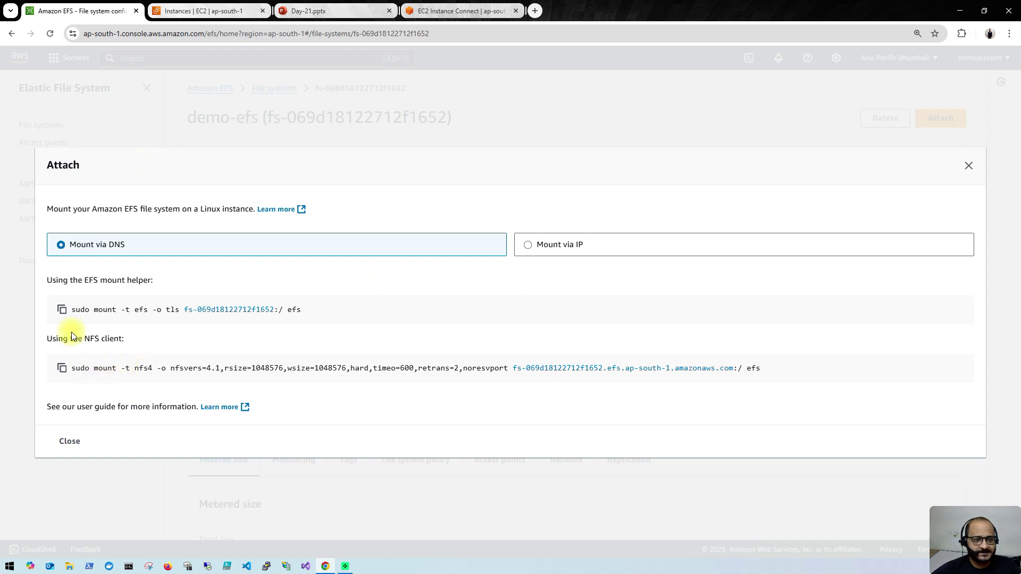
left_click(62, 369)
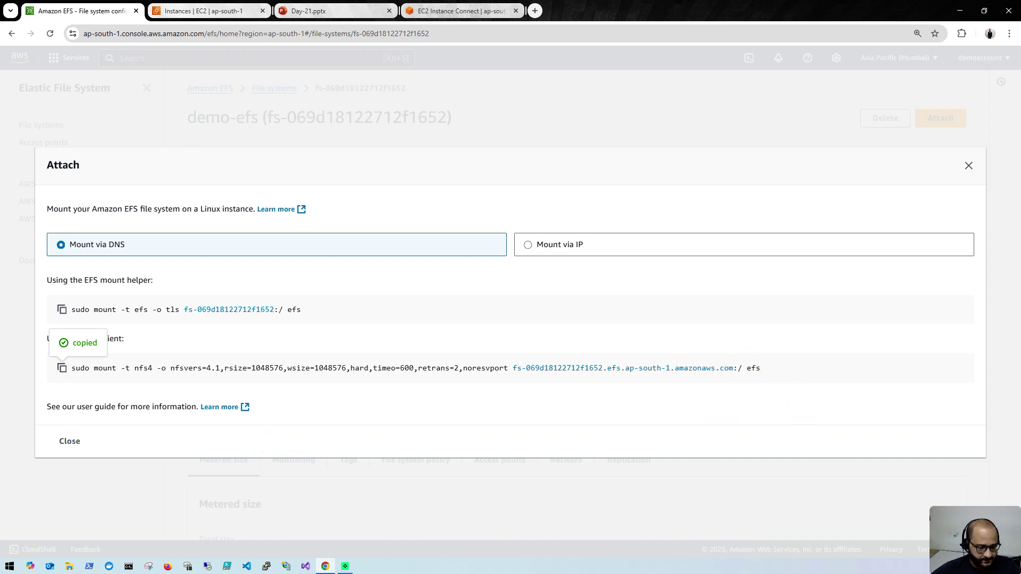
key("alt+Tab")
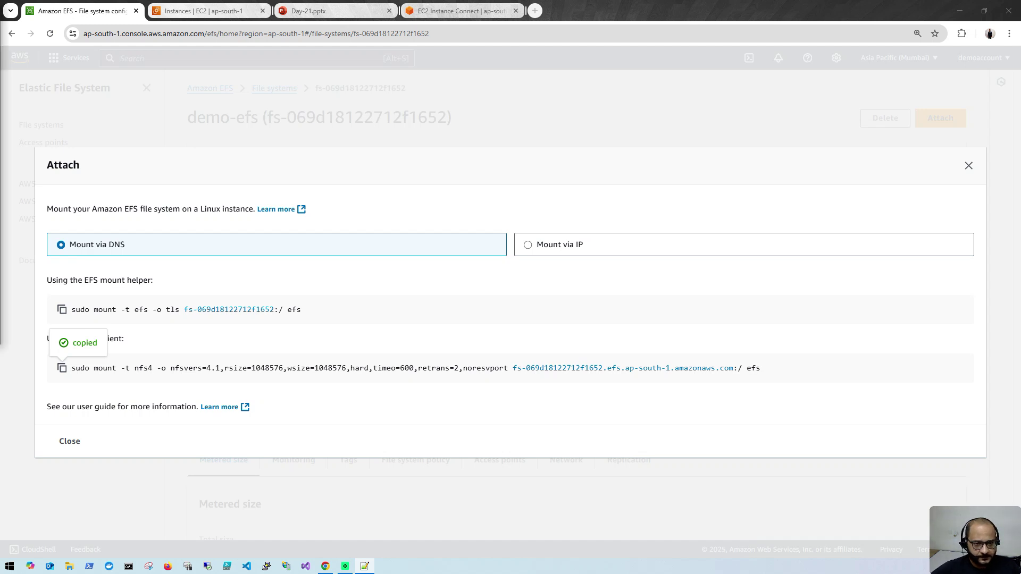
key("ctrl+v")
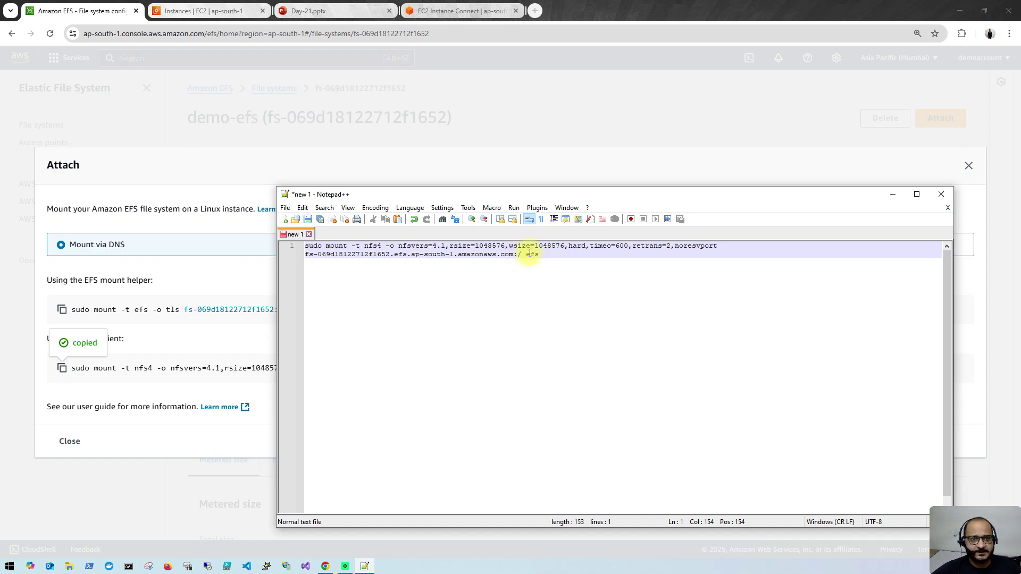
Step: Return to the demo-ec2 terminal and print the current directory path with "pwd"
left_click(426, 11)
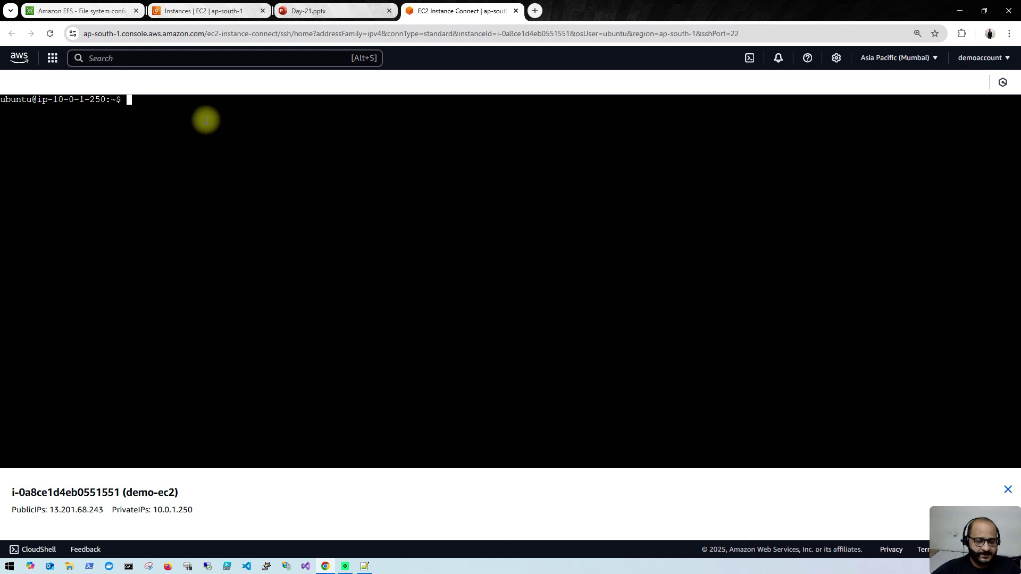
type("pwd")
key("Return")
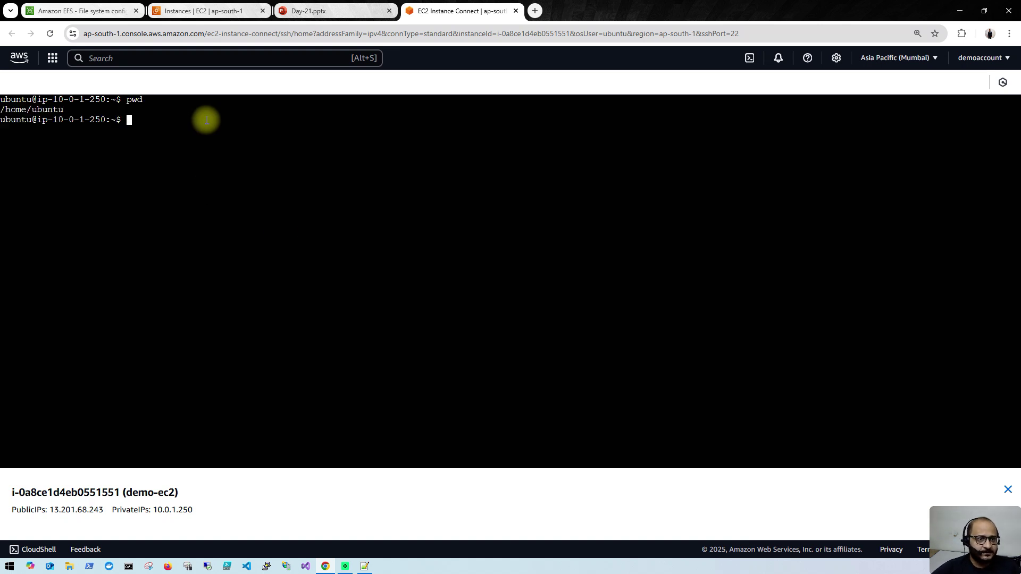
left_click_drag(64, 110, 11, 110)
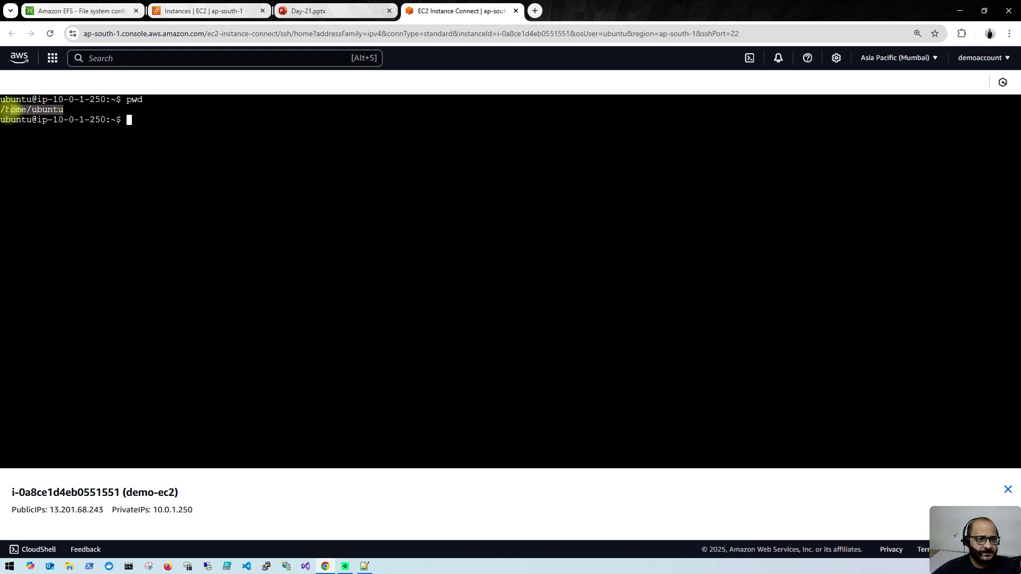
key("ctrl+c")
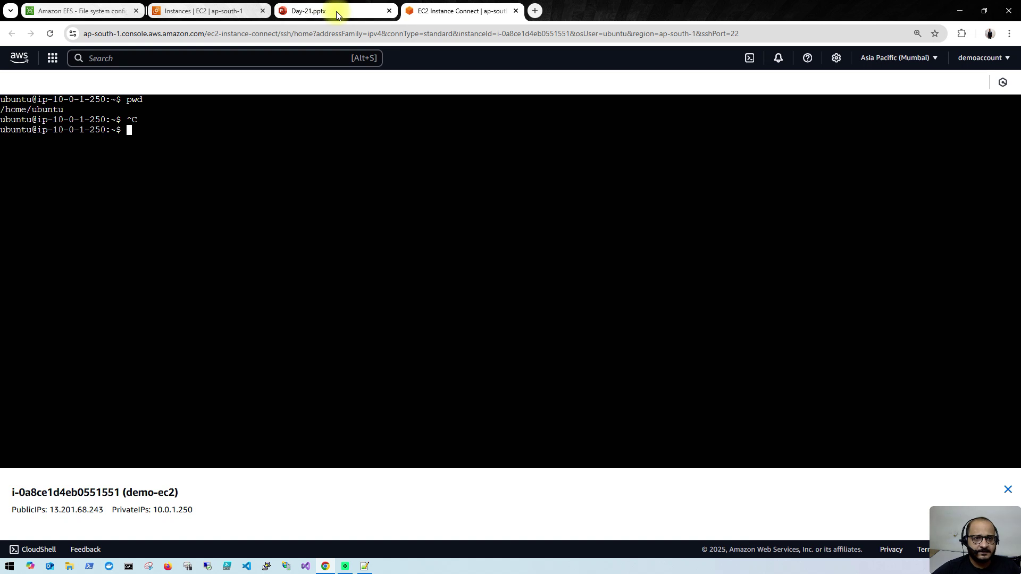
left_click(365, 567)
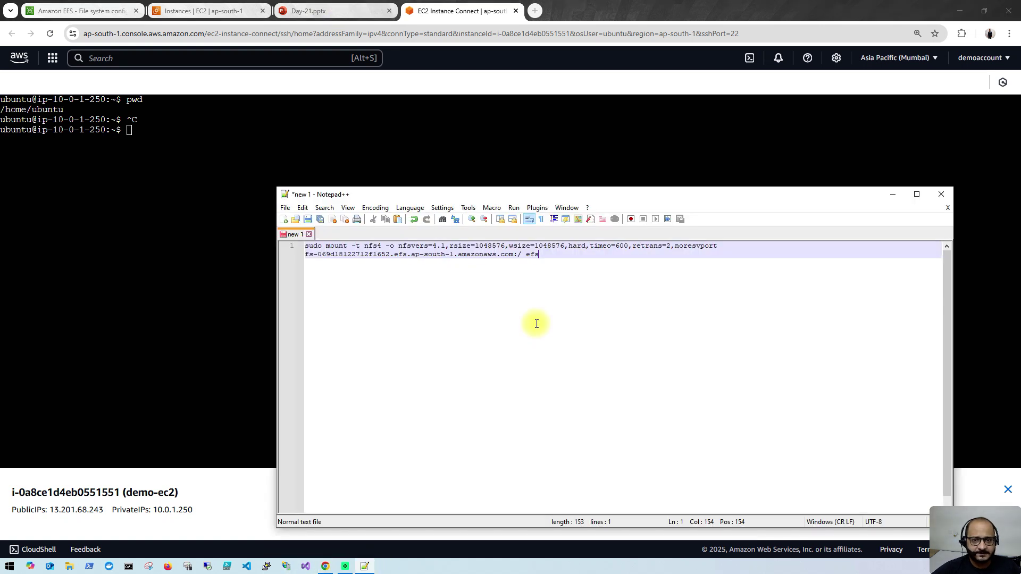
left_click_drag(526, 255, 545, 255)
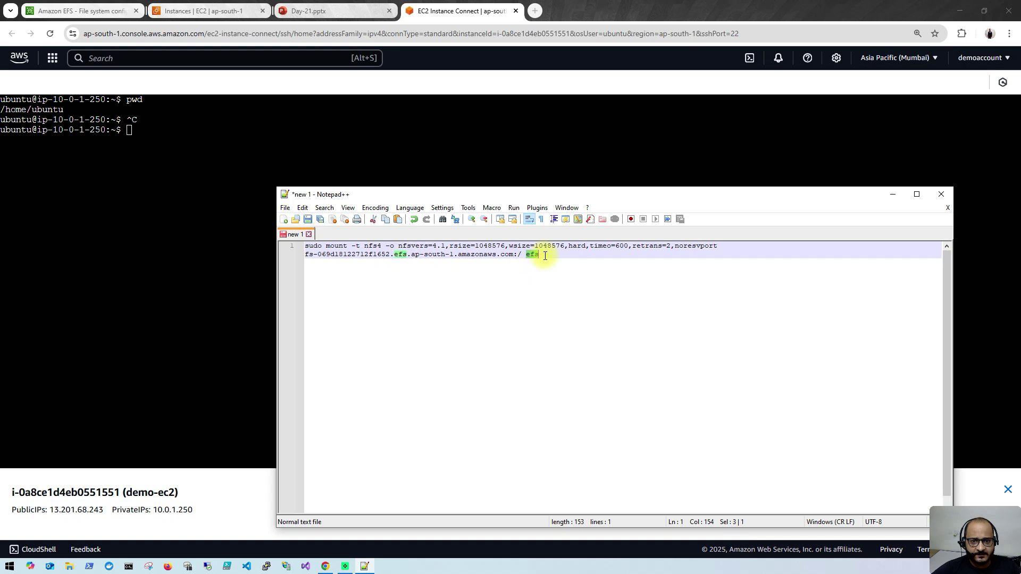
key("ctrl+v")
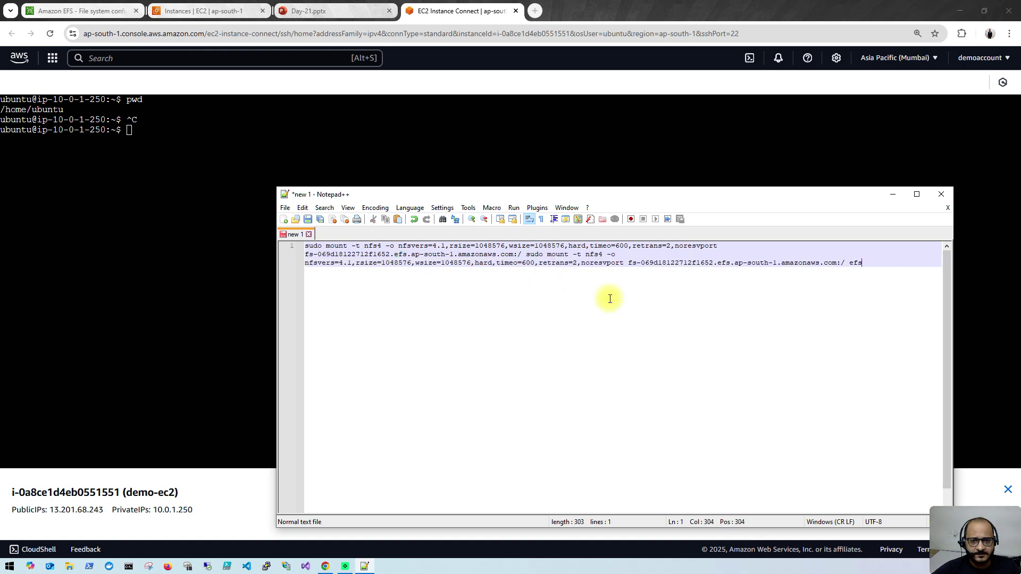
key("ctrl+z")
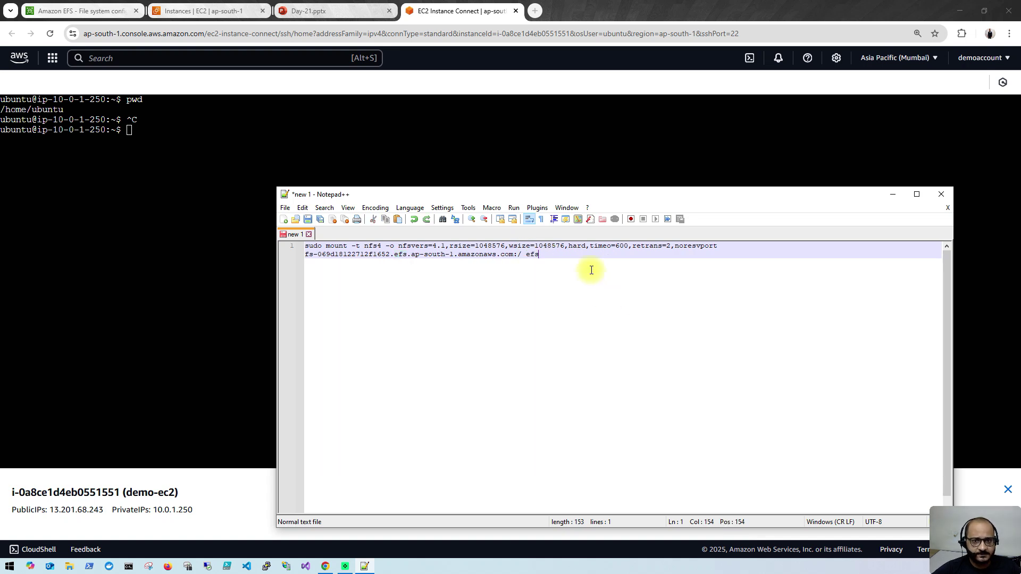
Step: Set the target in the Notepad++ mount command to /home/ubuntu/efs and try running the command in the demo-ec2 terminal
left_click(526, 257)
type("/home/ubuntu/")
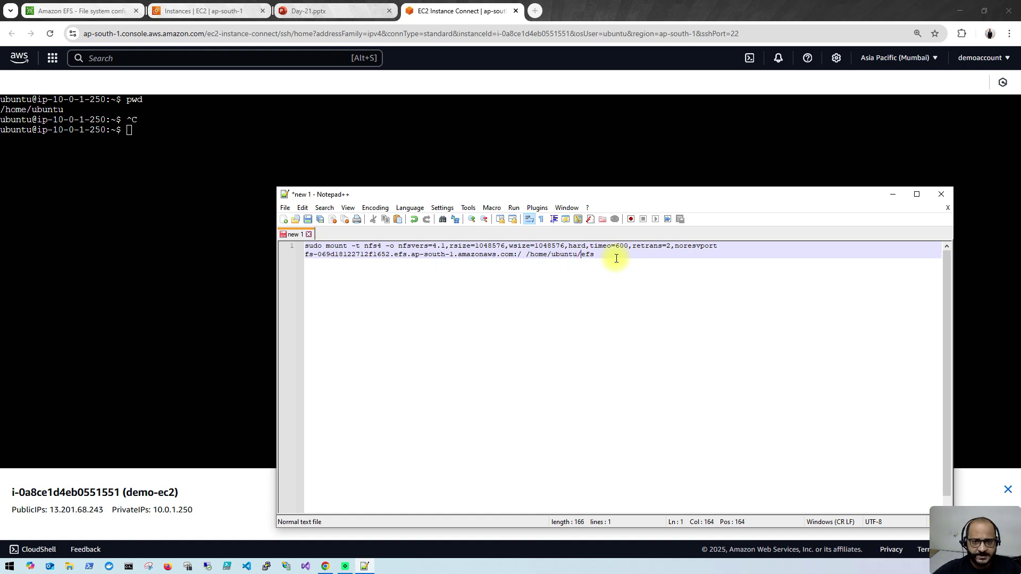
left_click_drag(616, 259, 279, 251)
left_click(175, 134)
right_click(178, 136)
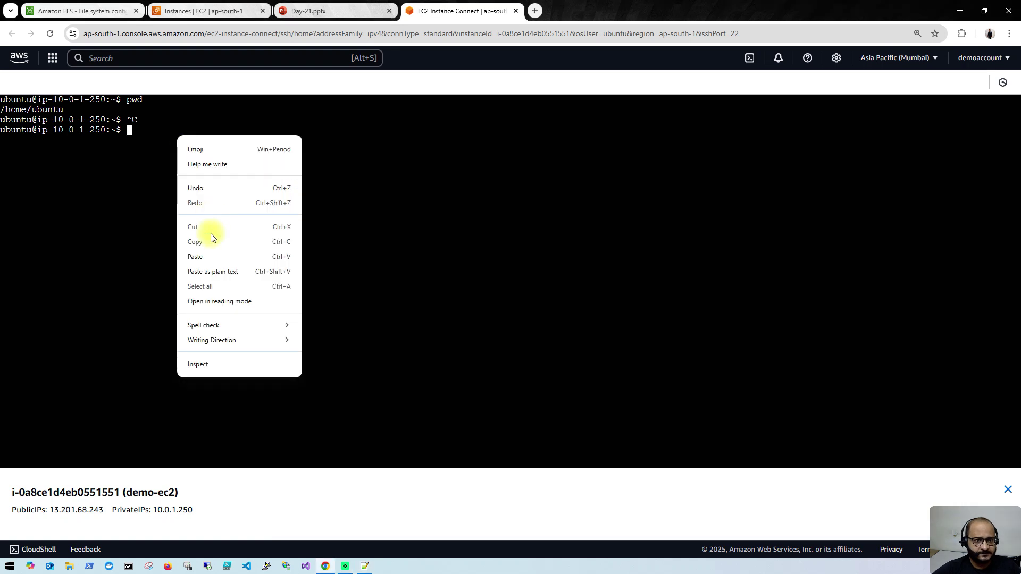
left_click(208, 259)
key("Return")
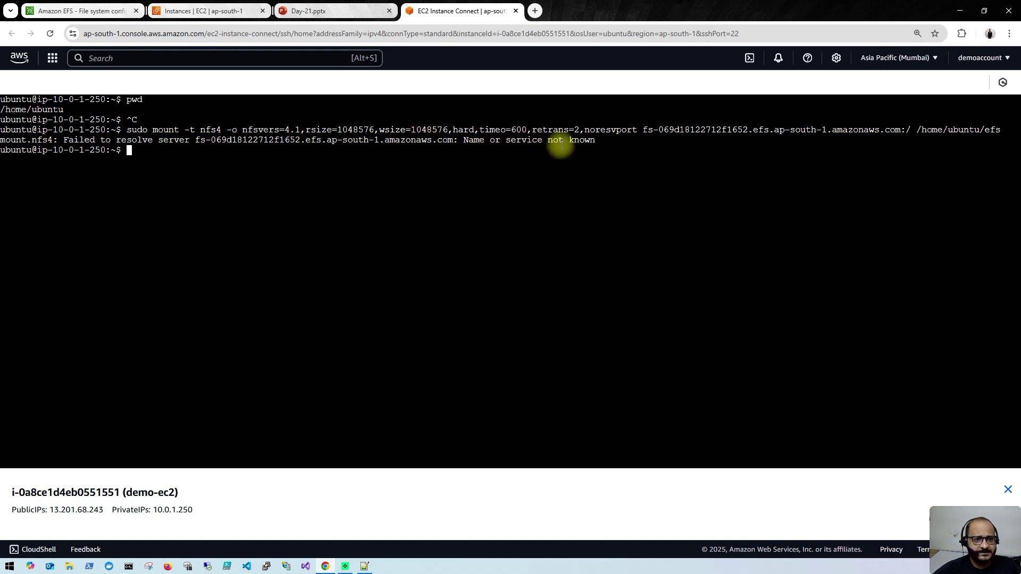
Step: Copy the Mount via IP NFS client command for availability zone ap-south-1a from the demo-efs Attach dialog
left_click(85, 11)
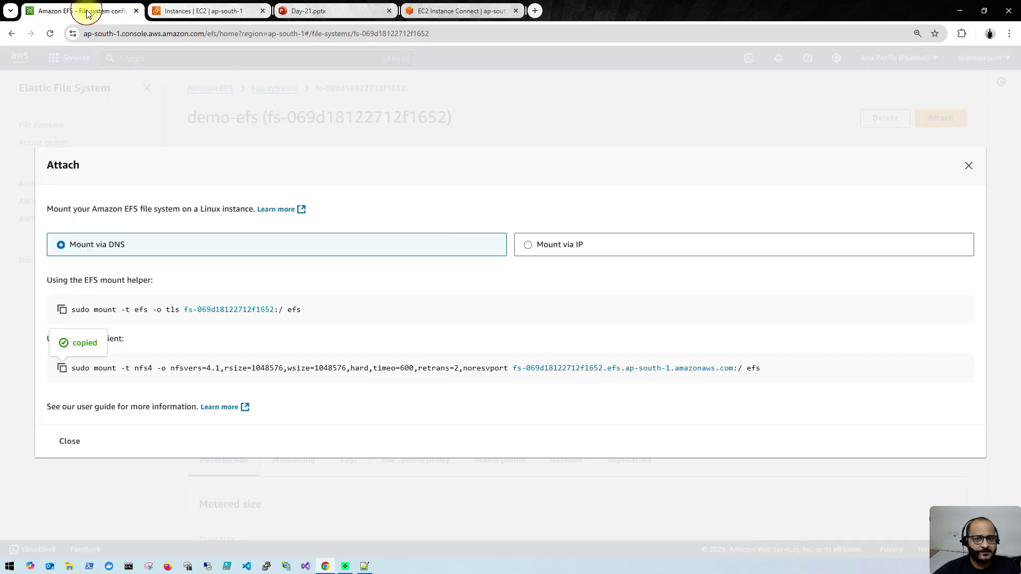
left_click(526, 244)
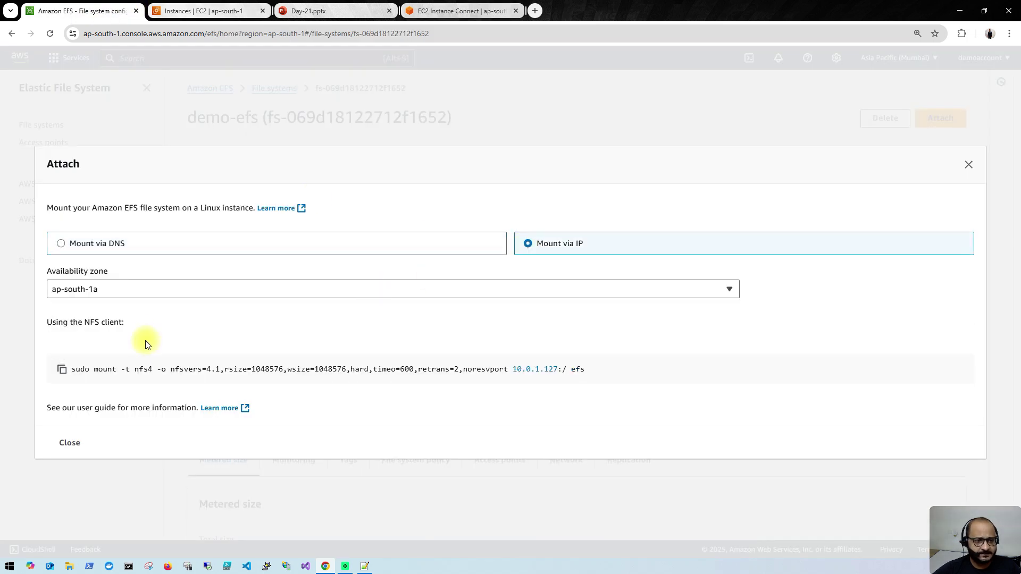
left_click(61, 369)
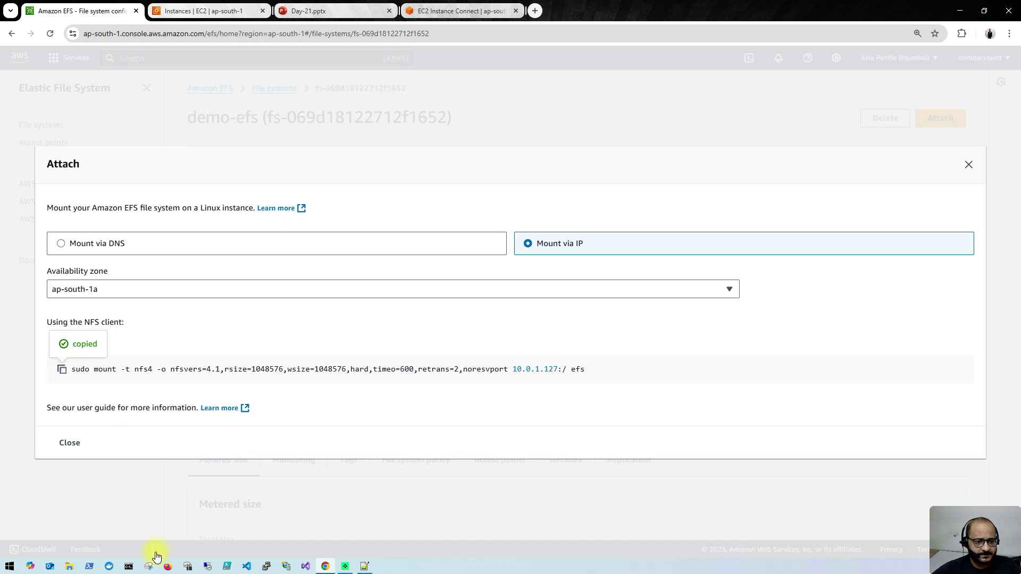
Step: In Notepad++, replace the DNS-based mount command with the copied 10.0.1.127 version, with /home/ubuntu/efs as its only target
left_click(364, 566)
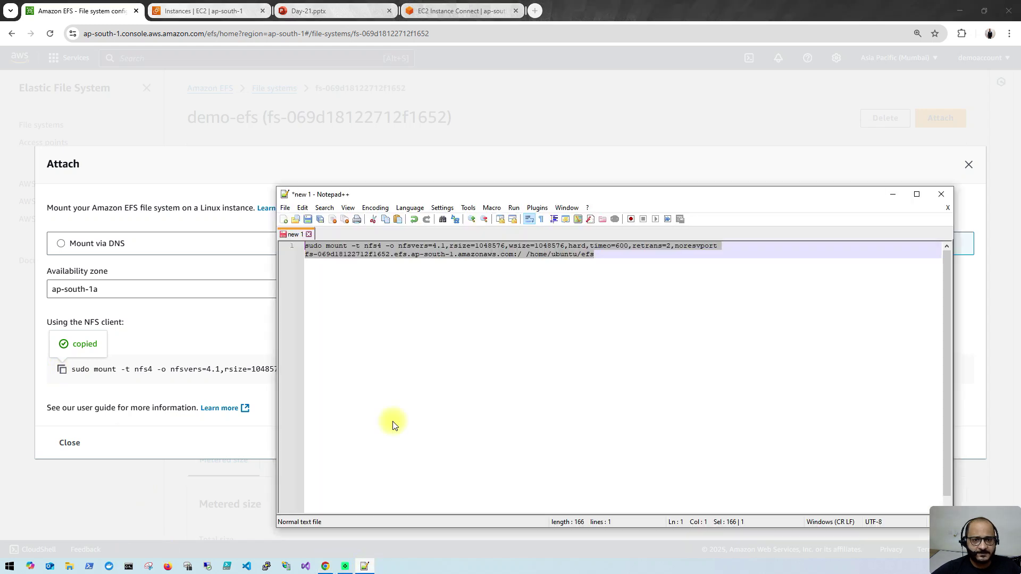
left_click_drag(522, 255, 290, 239)
key("ctrl+v")
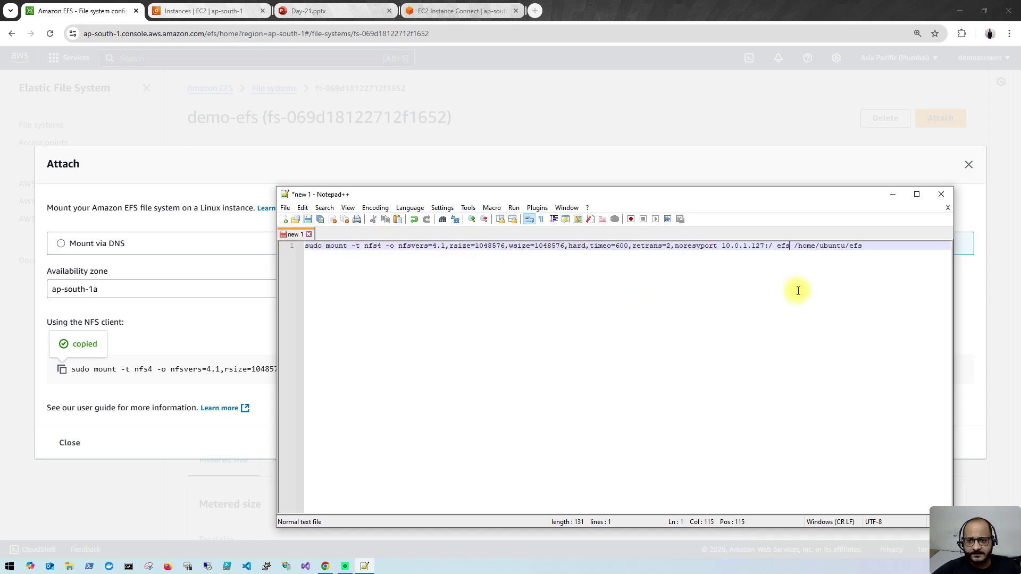
key("BackSpace")
key("BackSpace")
key("BackSpace")
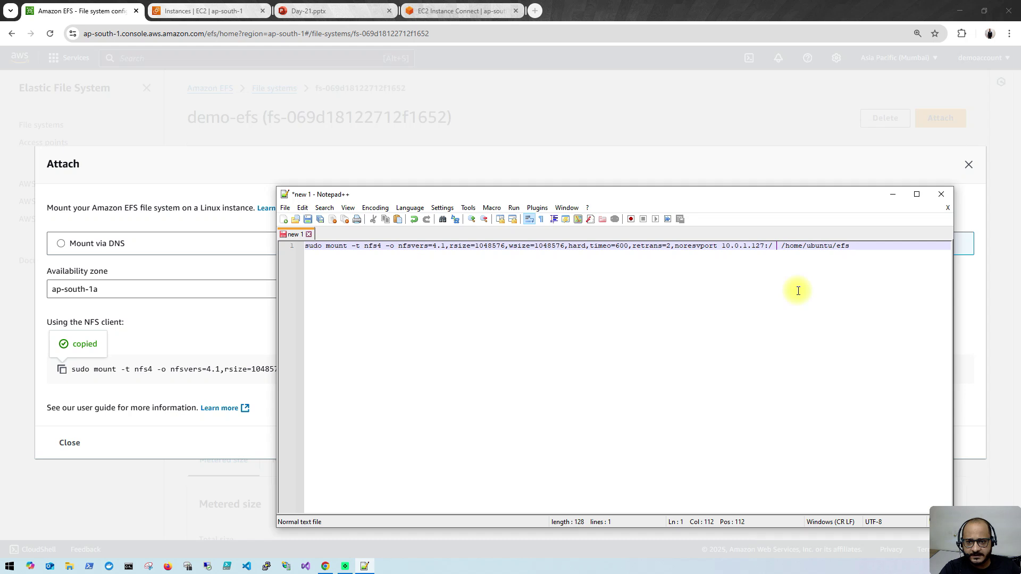
key("BackSpace")
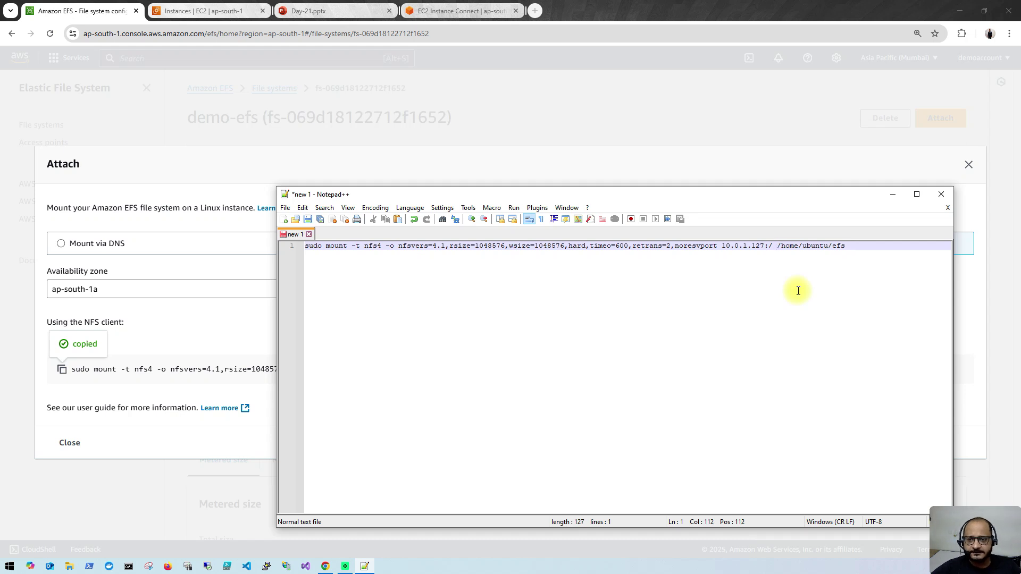
Step: Run the edited mount command for 10.0.1.127:/ on /home/ubuntu/efs in the demo-ec2 terminal
left_click_drag(851, 245, 293, 249)
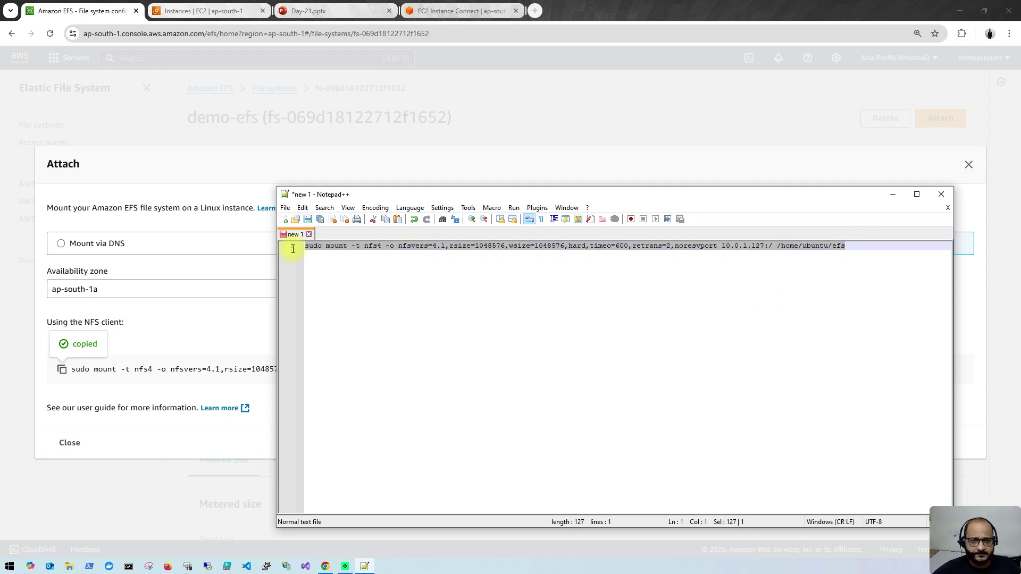
left_click(457, 11)
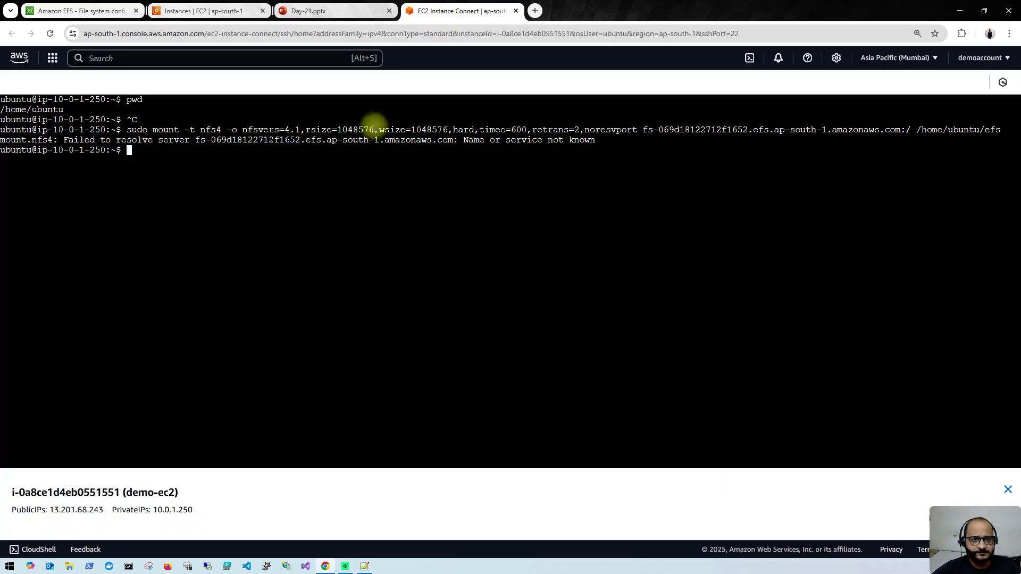
right_click(346, 175)
left_click(364, 297)
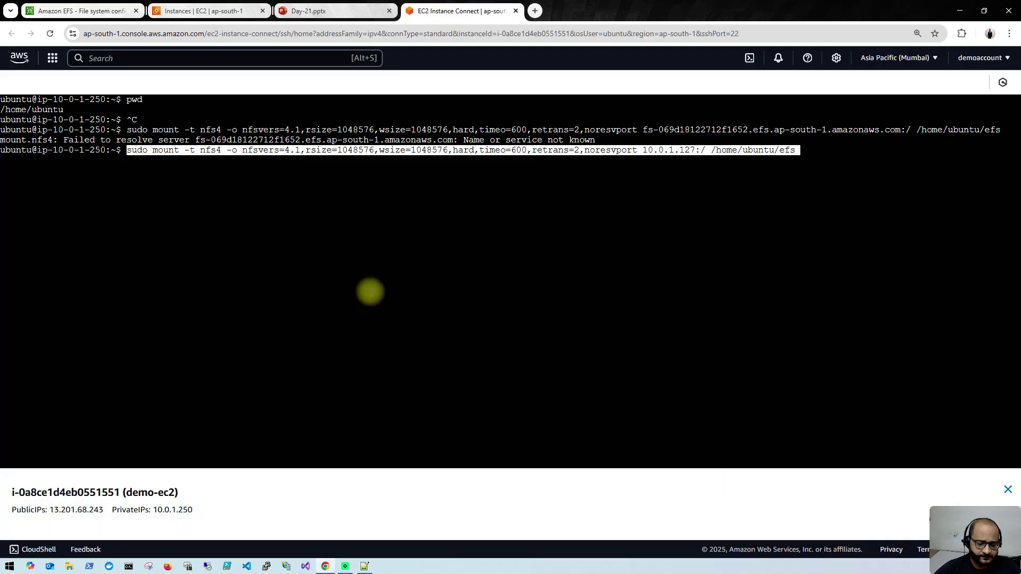
key("Return")
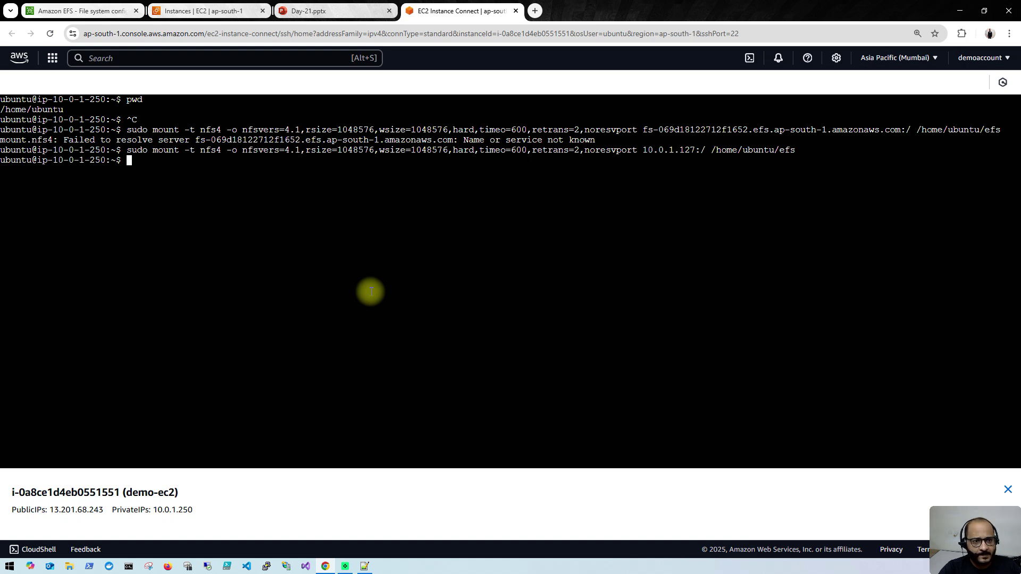
Step: List the mounted file systems with "df -h" and examine the EFS entry's address and mount point
type("df -h")
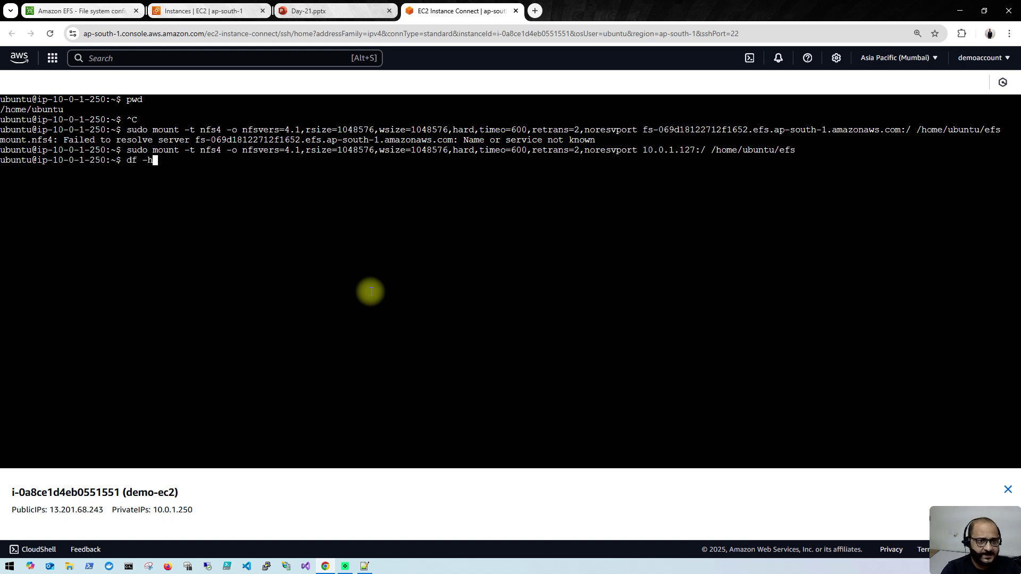
key("Return")
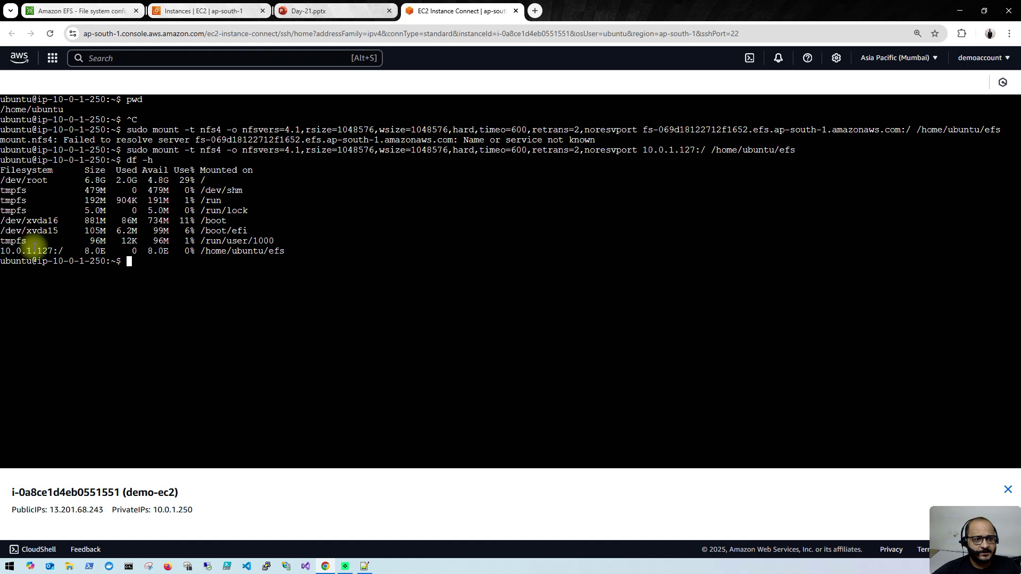
left_click_drag(6, 251, 47, 248)
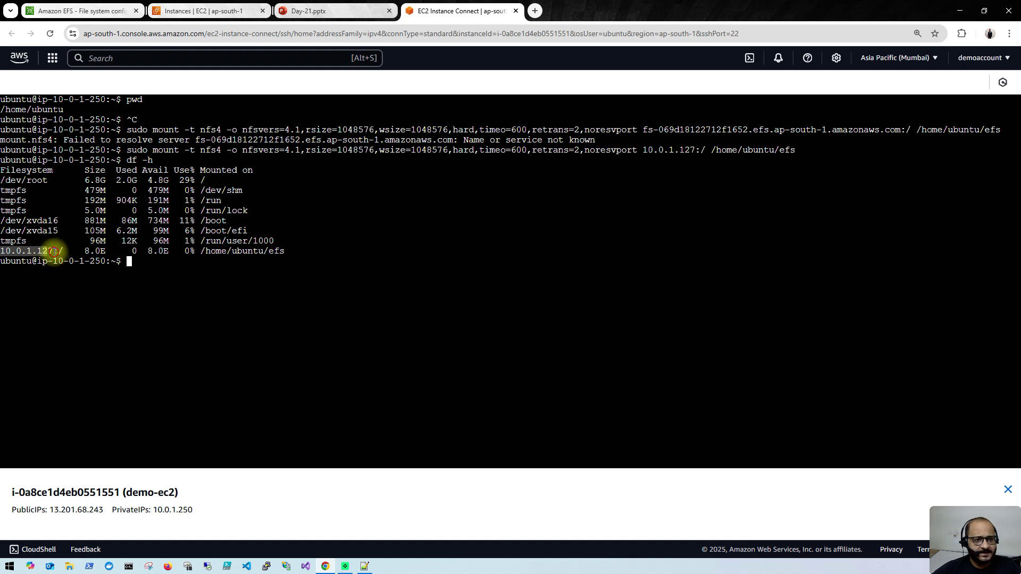
left_click(61, 252)
left_click_drag(201, 251, 288, 252)
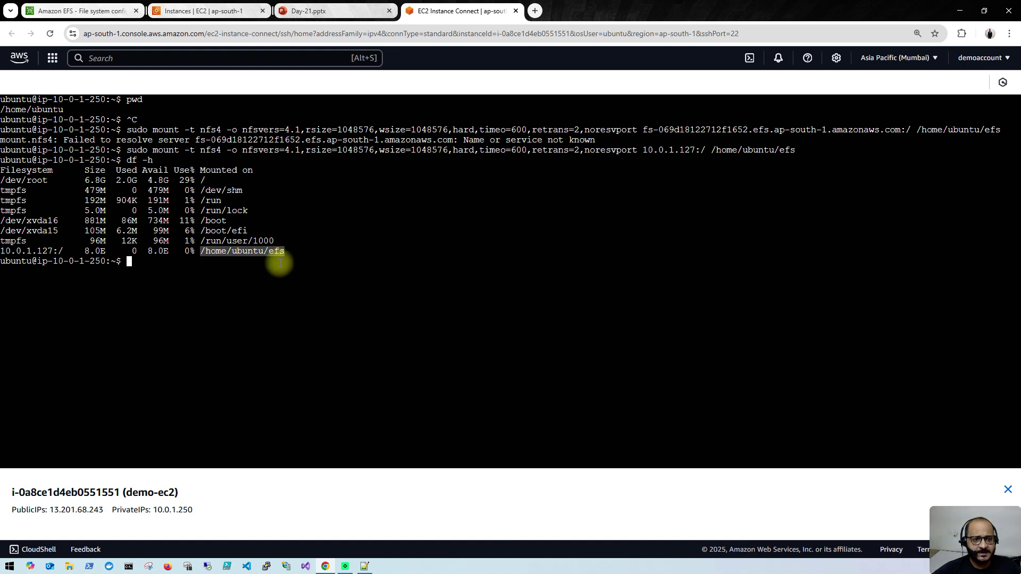
left_click(251, 266)
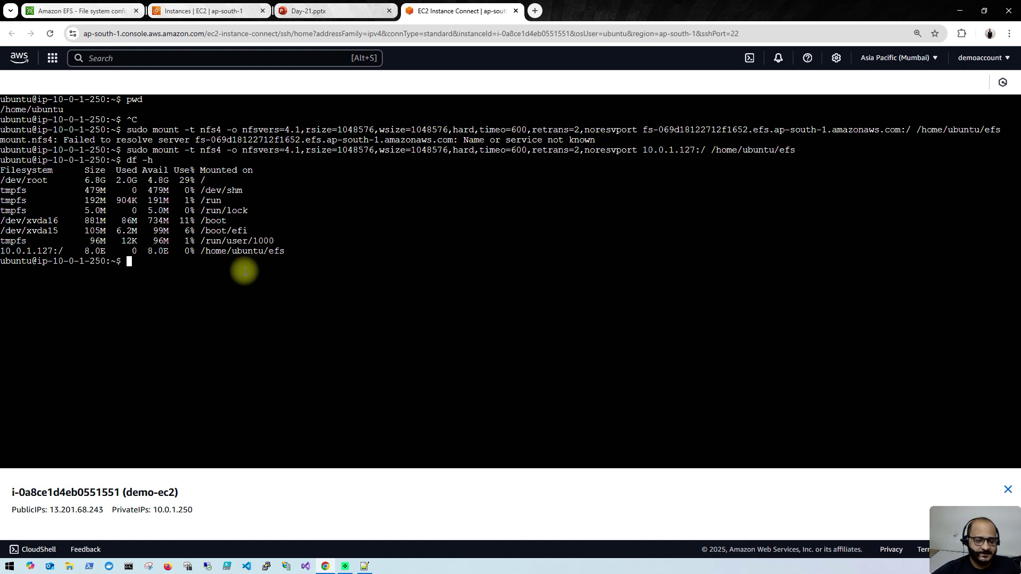
Step: Change to the efs directory and open a new file demo.txt in nano
type("cd efs")
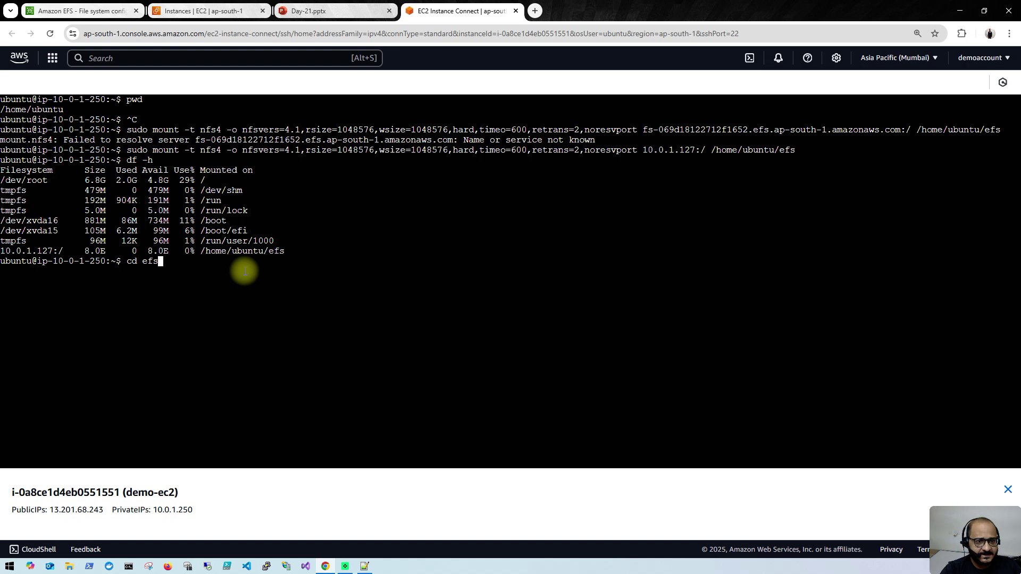
key("Return")
type("nano ")
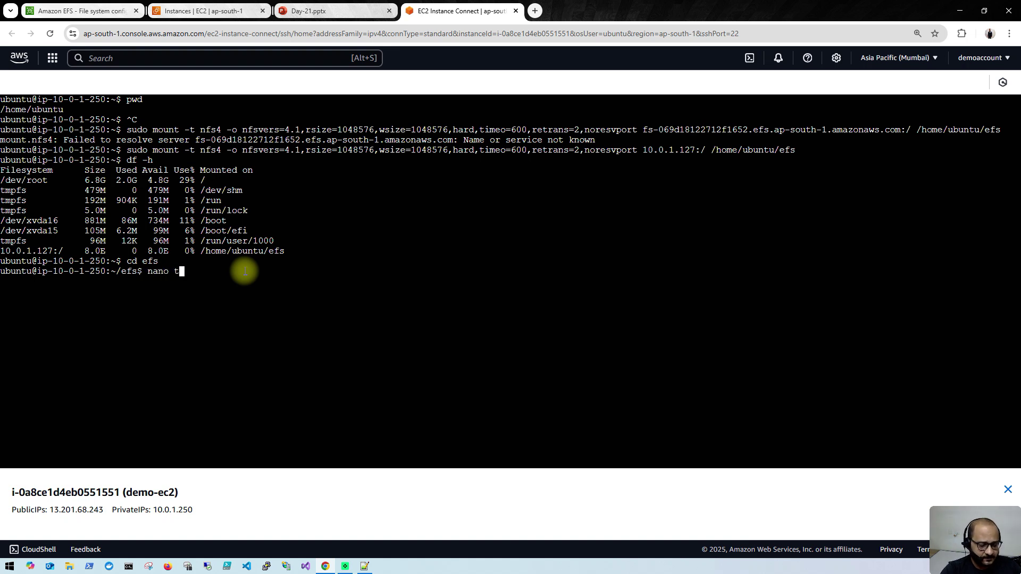
type("demo.txt")
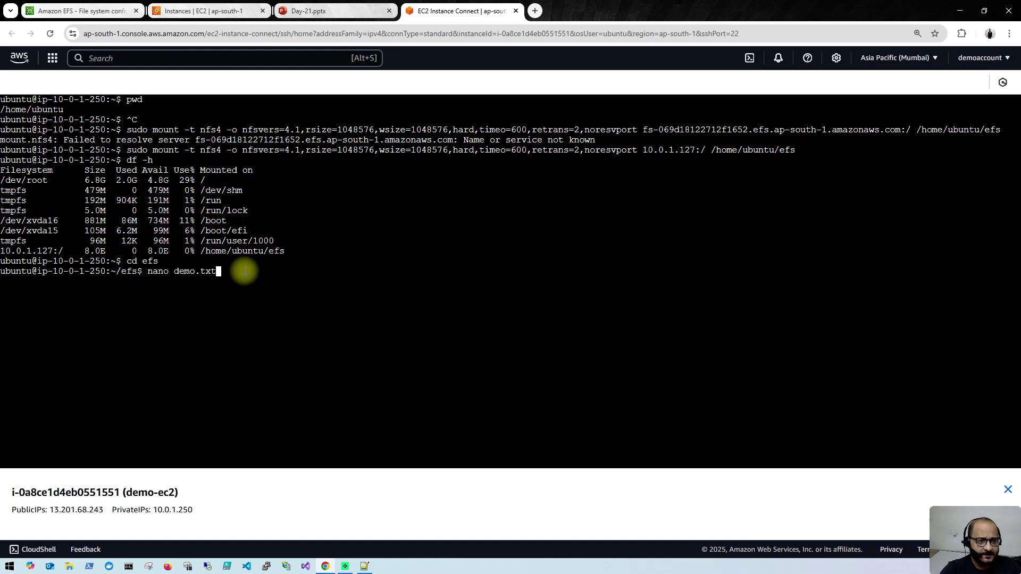
key("Return")
Step: Enter "this is demo file." in demo.txt and try to save it
type("this is ")
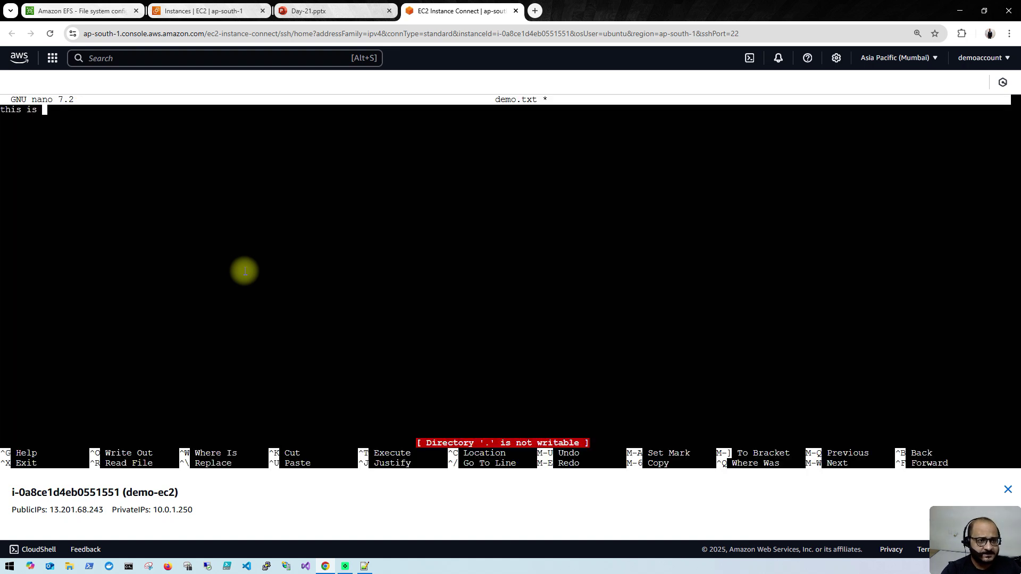
type("demo file")
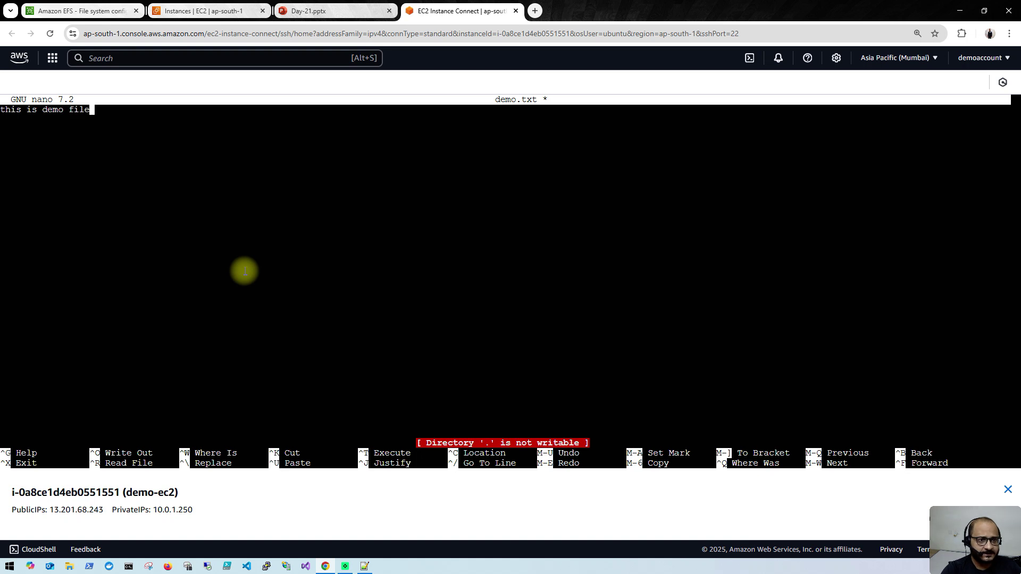
type(".")
key("ctrl+o")
key("Return")
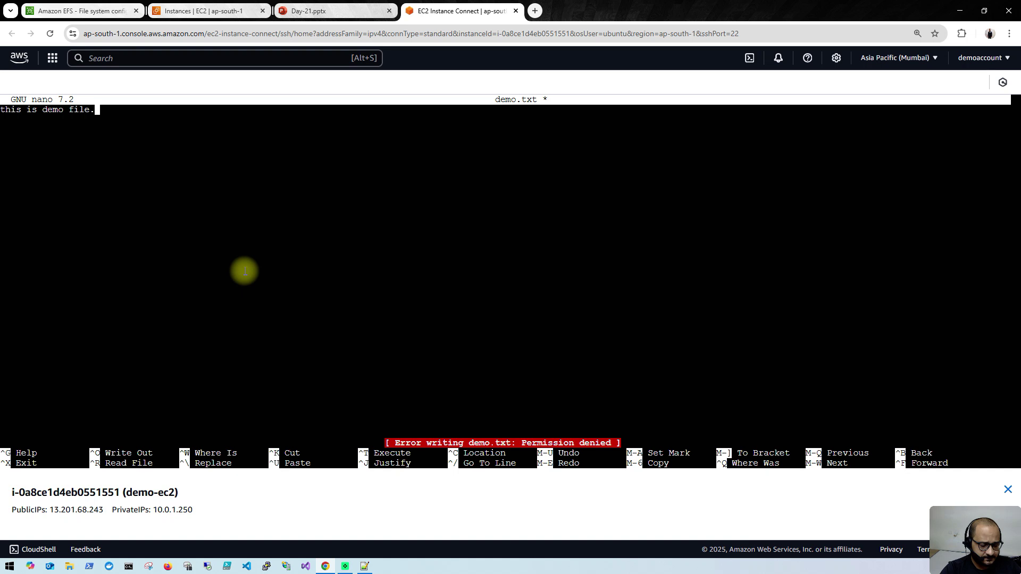
key("ctrl+x")
key("y")
key("Return")
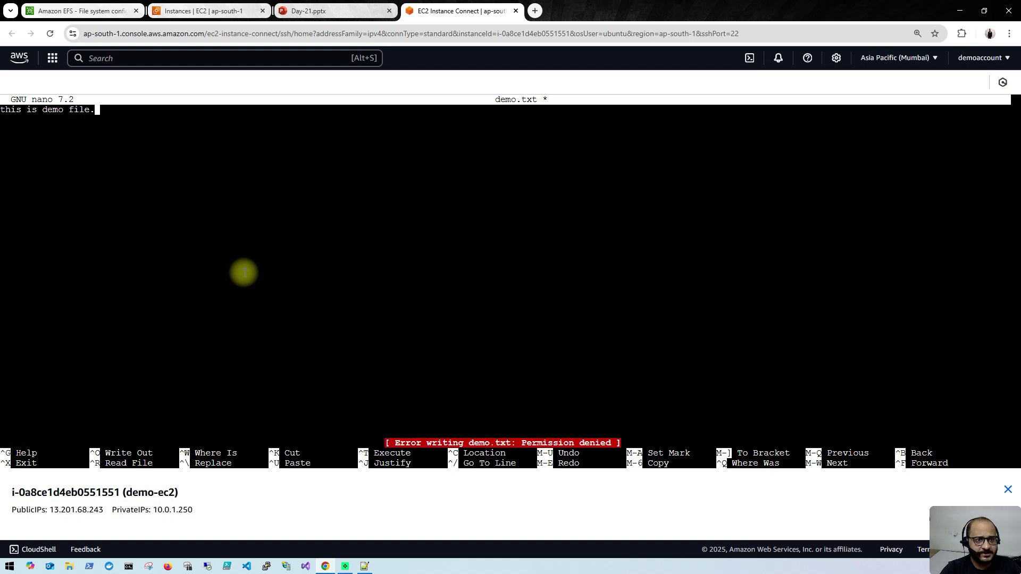
Step: Exit nano without saving demo.txt and return to the shell prompt
key("ctrl+x")
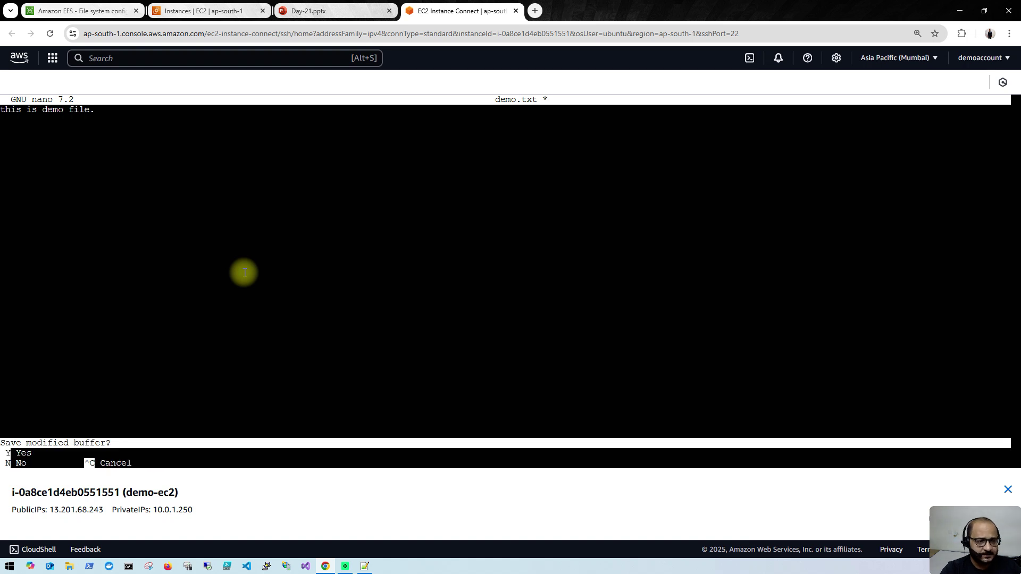
key("ctrl+n")
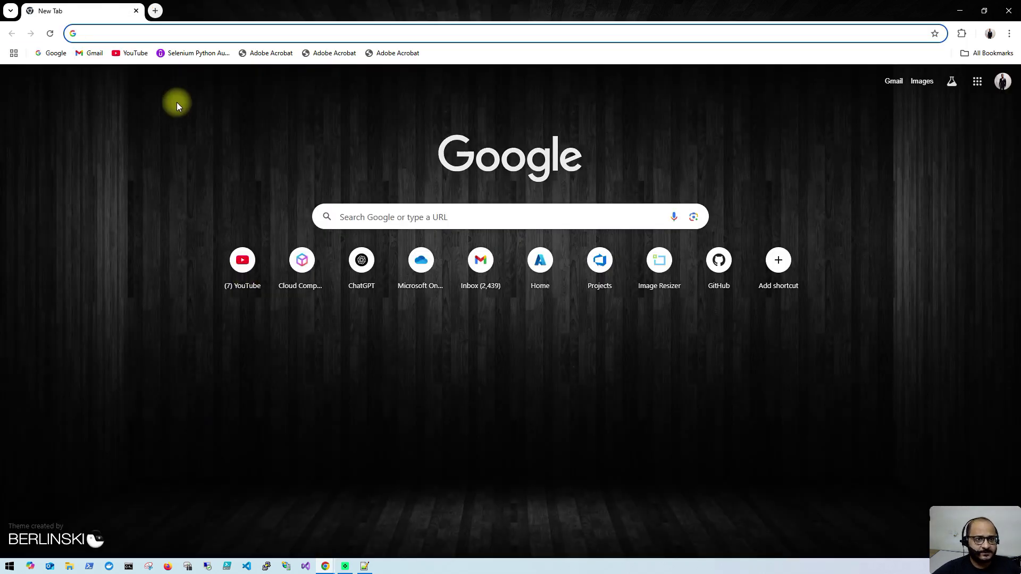
left_click(136, 11)
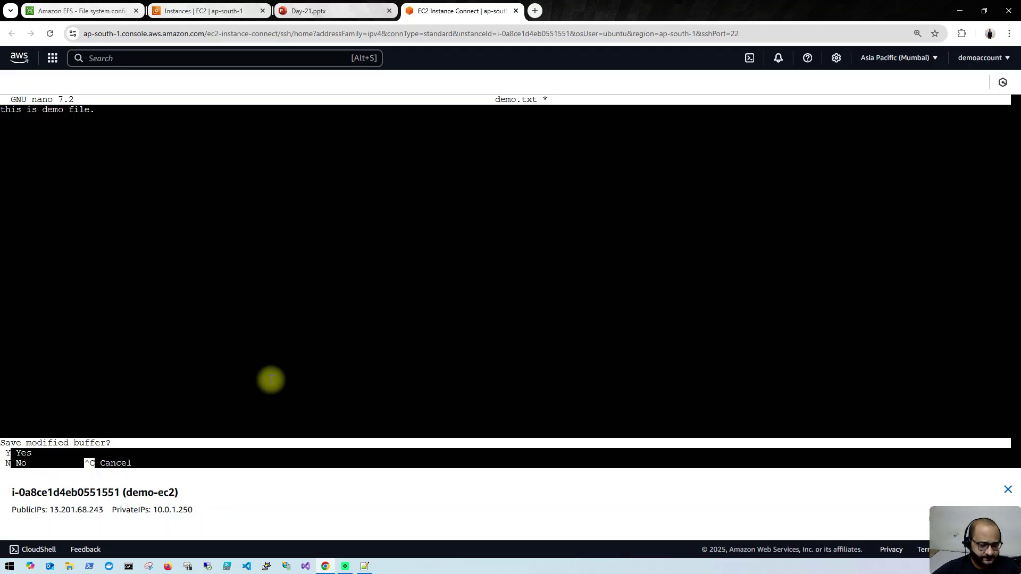
key("ctrl+n")
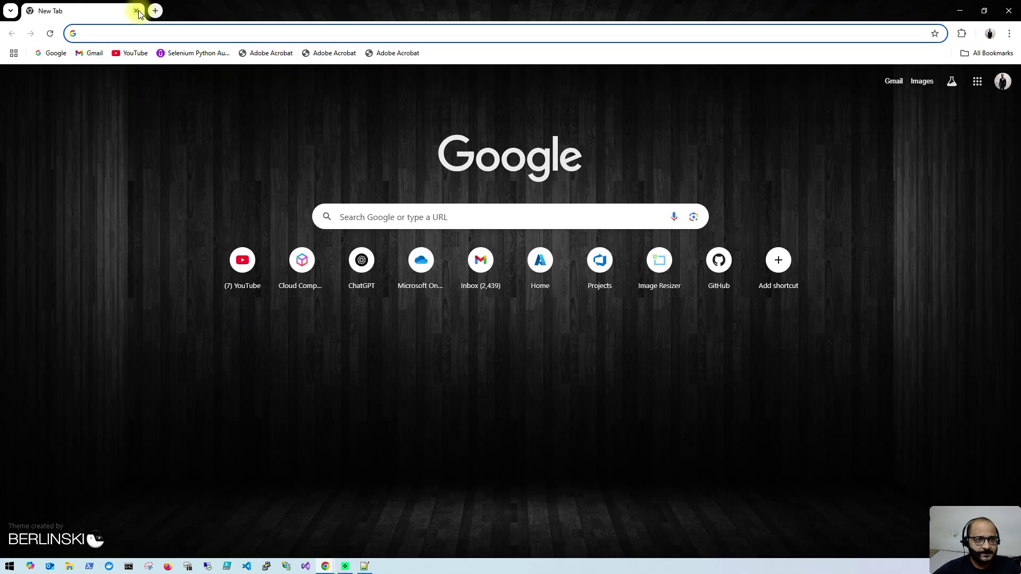
left_click(138, 11)
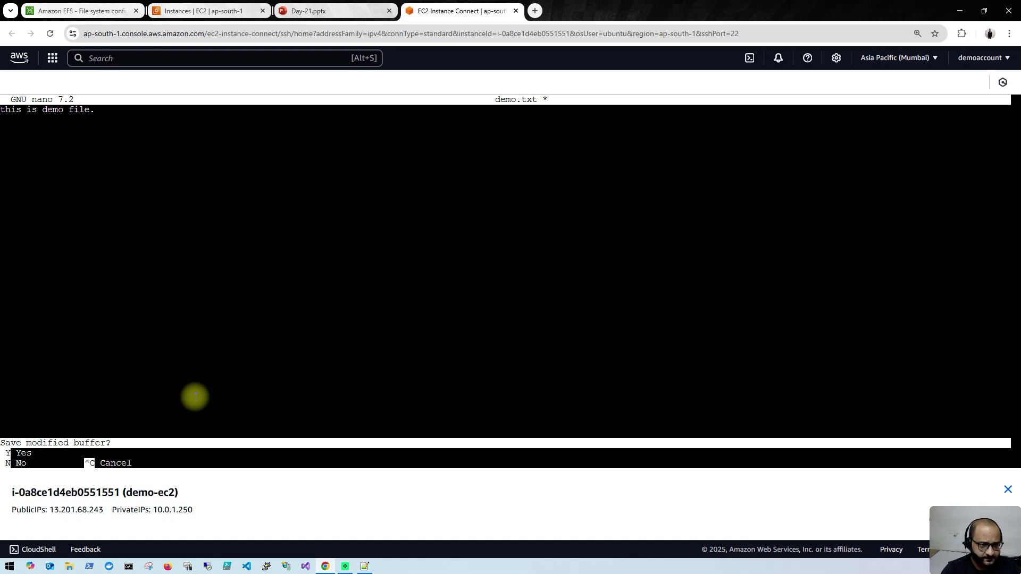
key("y")
key("Return")
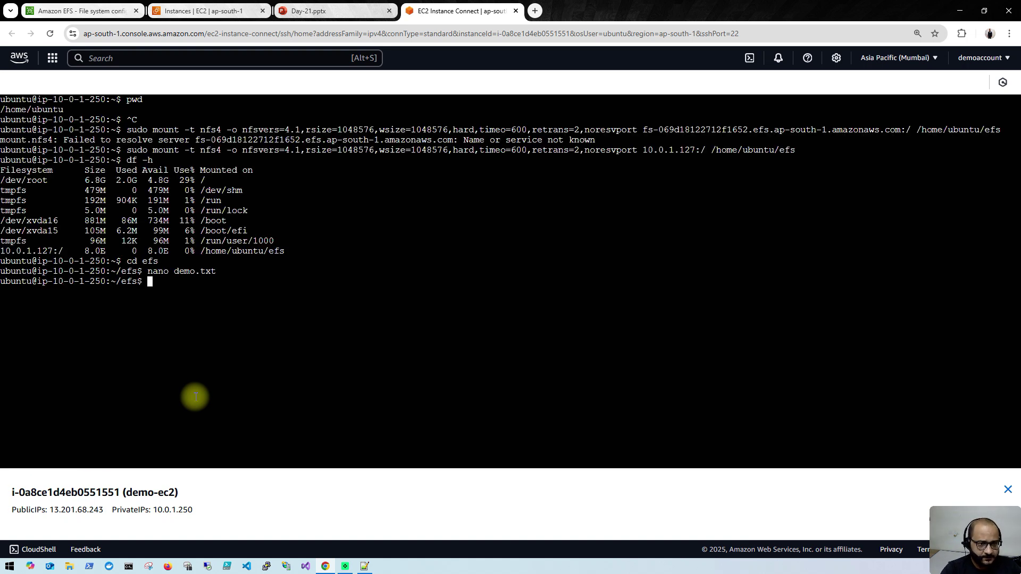
Step: Go back to the home directory and grant full permissions on the mount folder with "sudo chmod 777 efs"
type("cd ..")
key("Return")
type("cd")
key("BackSpace")
key("BackSpace")
type("sud")
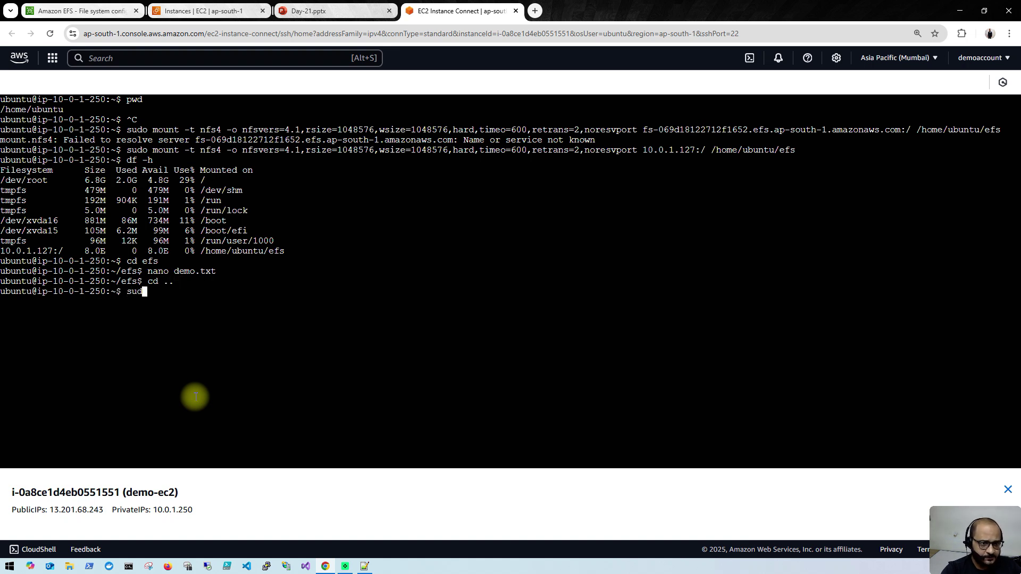
type("o chmod 777 efs")
key("Return")
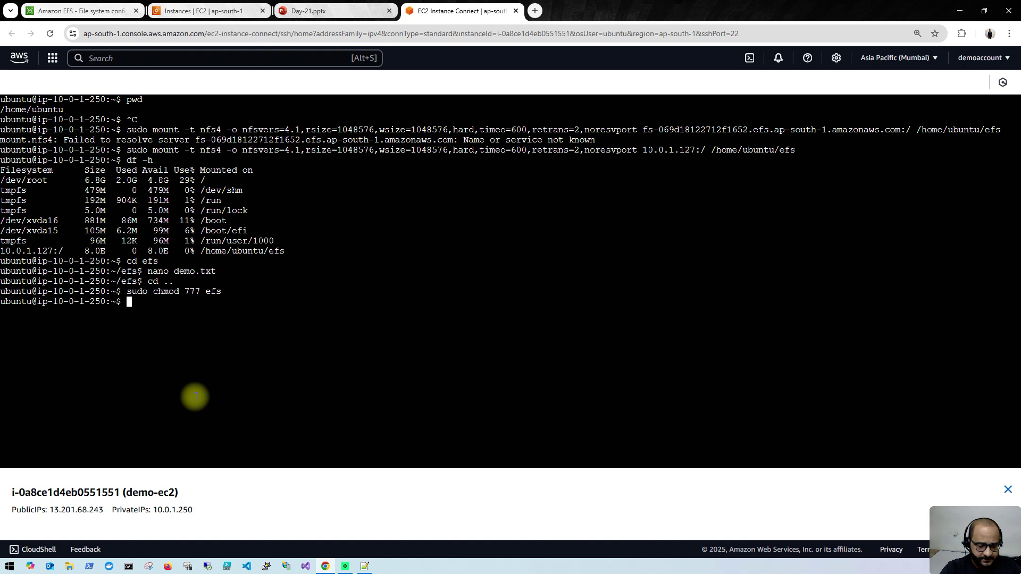
Step: Recall the earlier nano command, change its path to /efs/demo.txt, and open that file
key("Up")
key("Up")
key("Up")
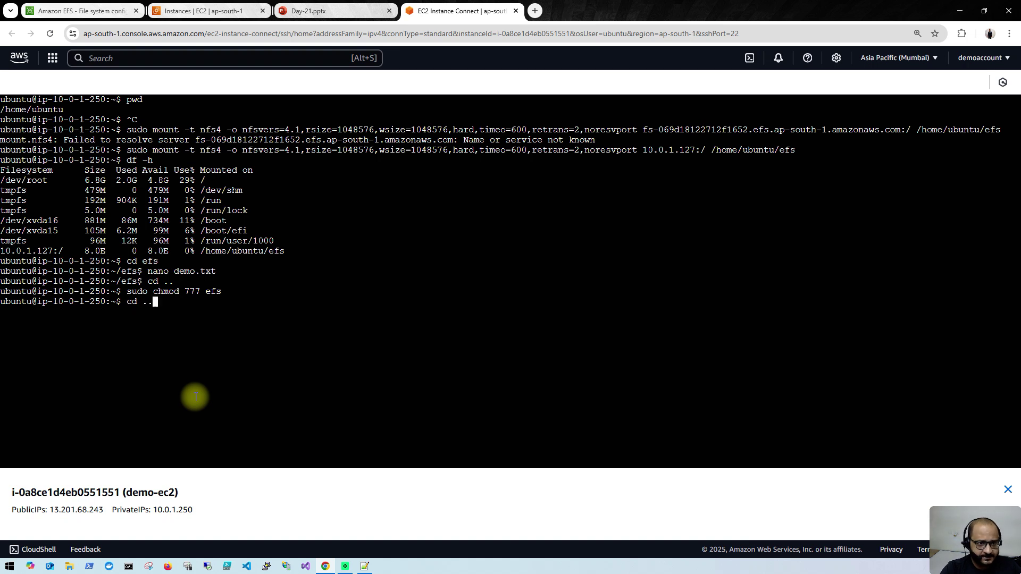
key("Left")
key("Left")
key("Left")
key("Left")
key("Left")
key("Left")
key("Left")
key("Left")
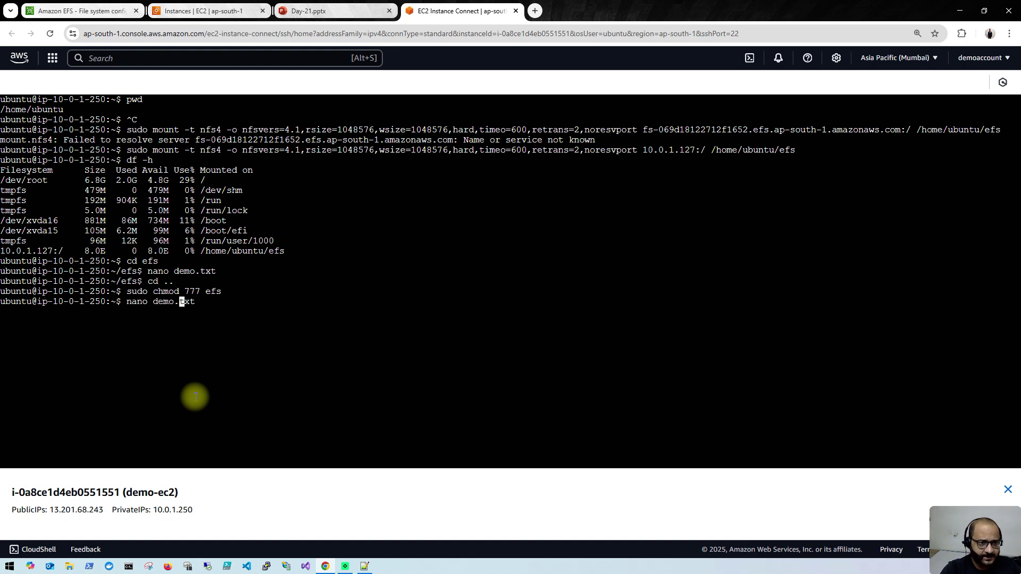
type("/efs/")
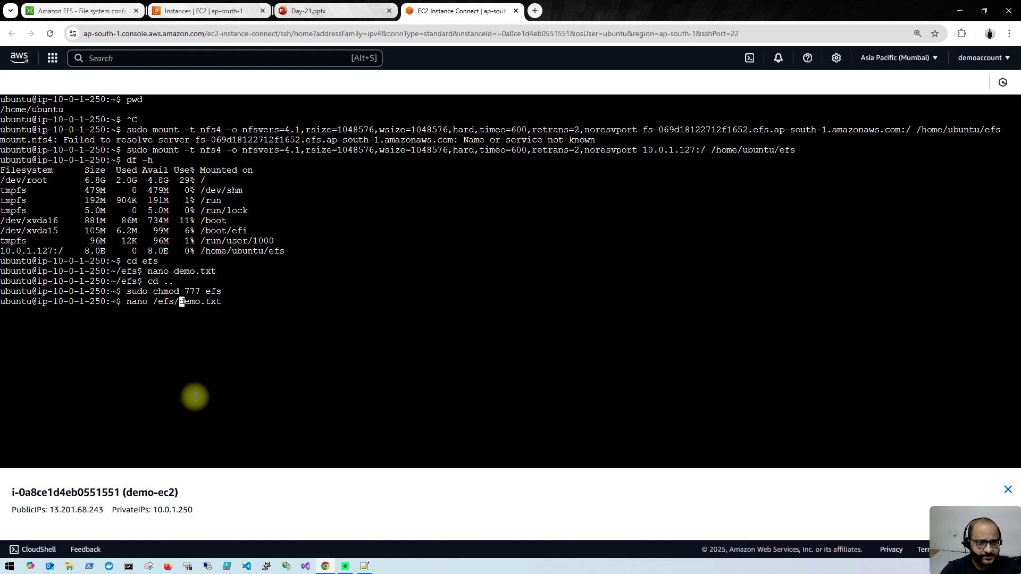
key("Return")
Step: Try to save the text "this is a demo file" to /efs/demo.txt, and exit nano discarding the text
type("this is s")
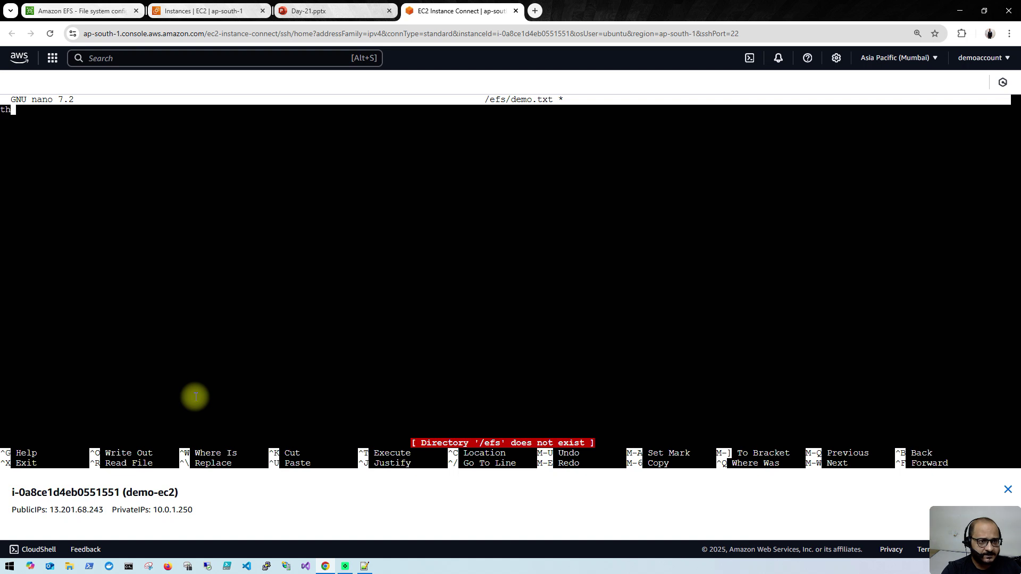
key("BackSpace")
key("BackSpace")
type("a demo file")
key("ctrl+o")
key("Return")
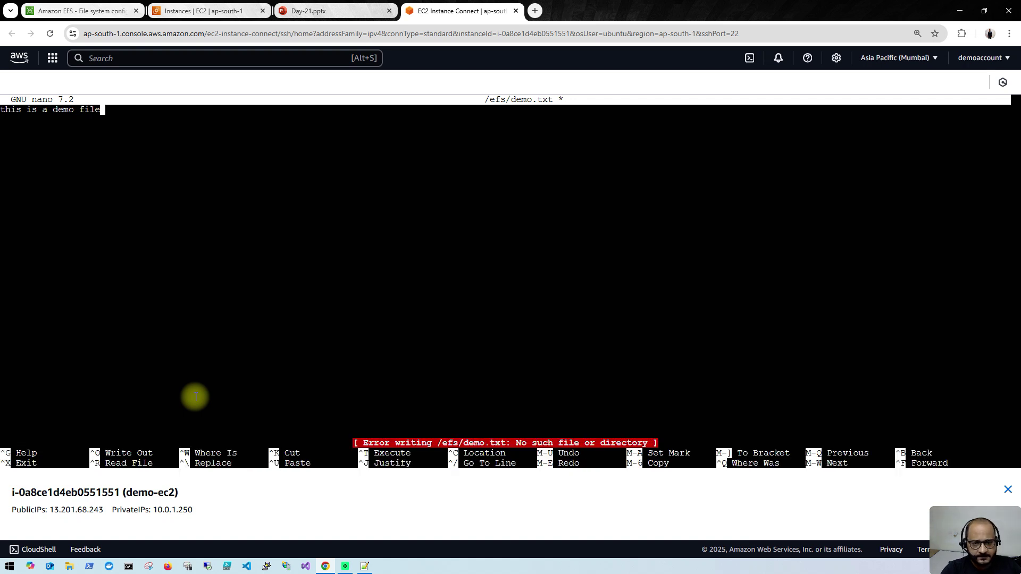
key("ctrl+o")
key("Return")
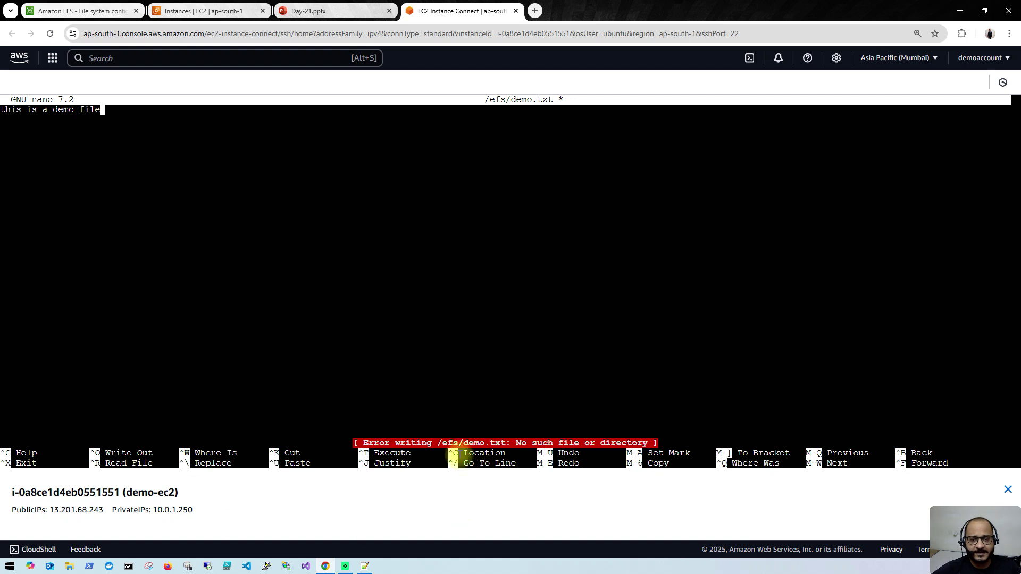
key("ctrl+x")
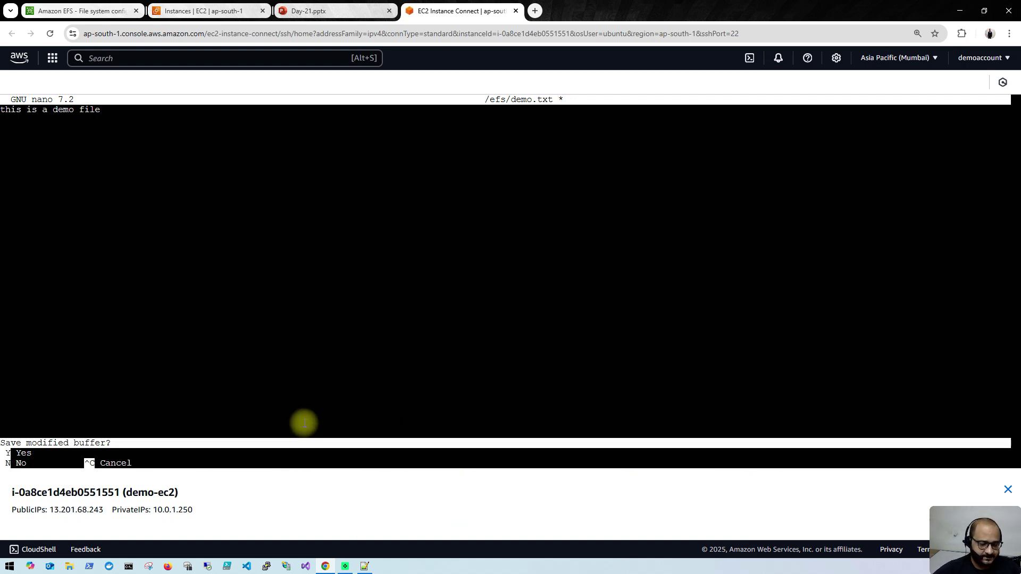
key("n")
key("Return")
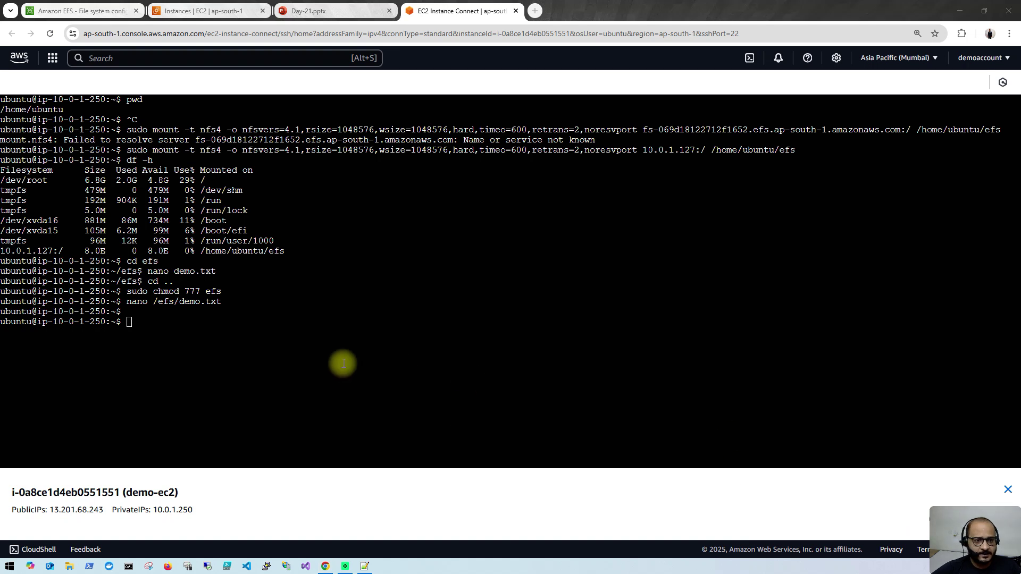
Step: Create an empty demo.txt in the home directory with touch and list the directory's contents
type("tocu")
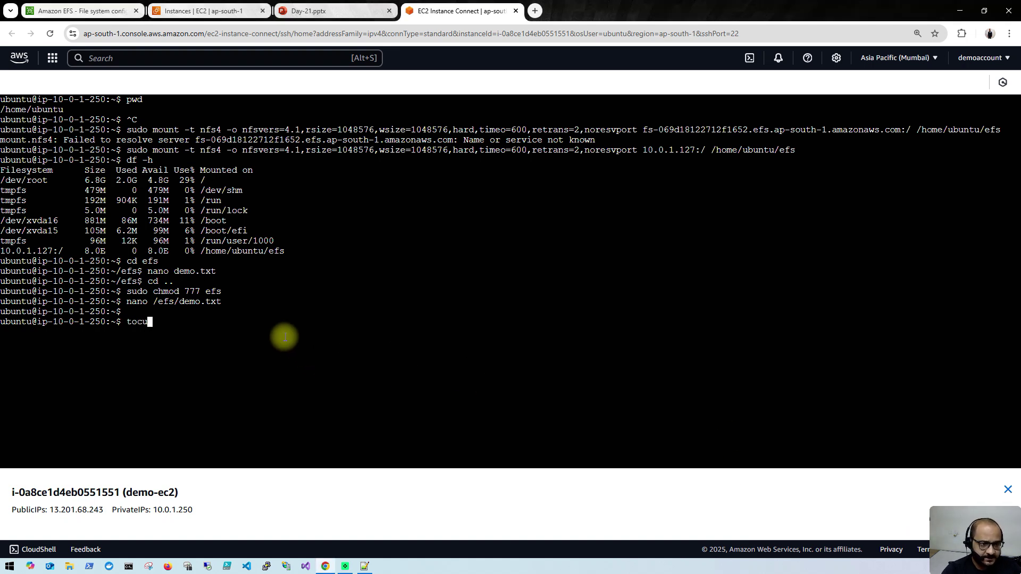
type("h demo")
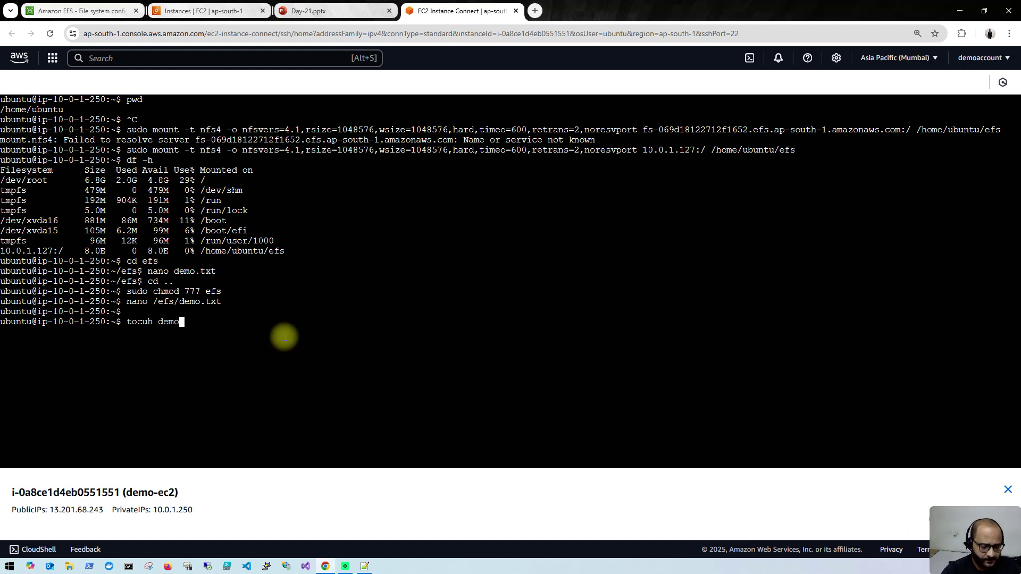
type(".txt")
key("Return")
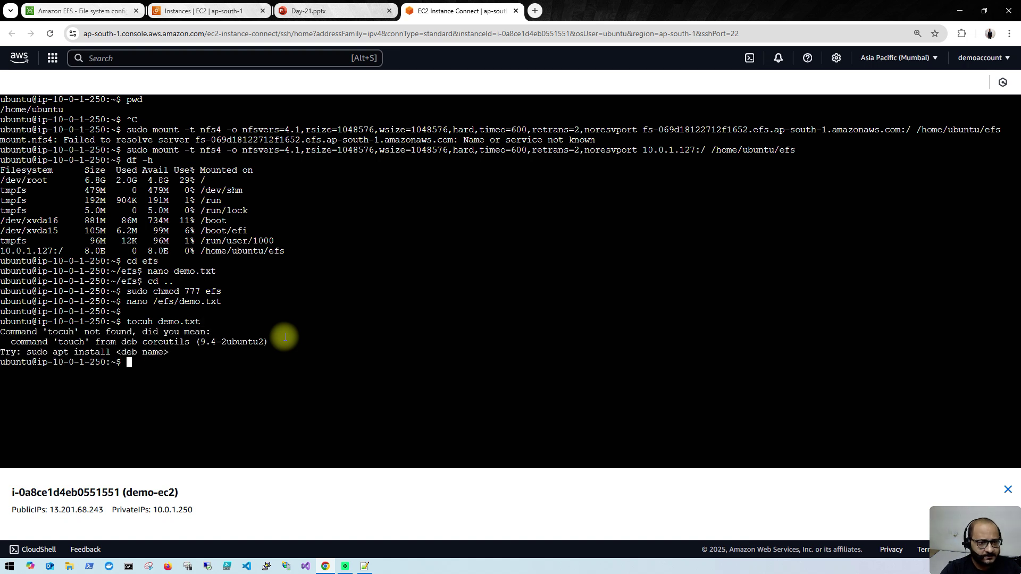
type("touch")
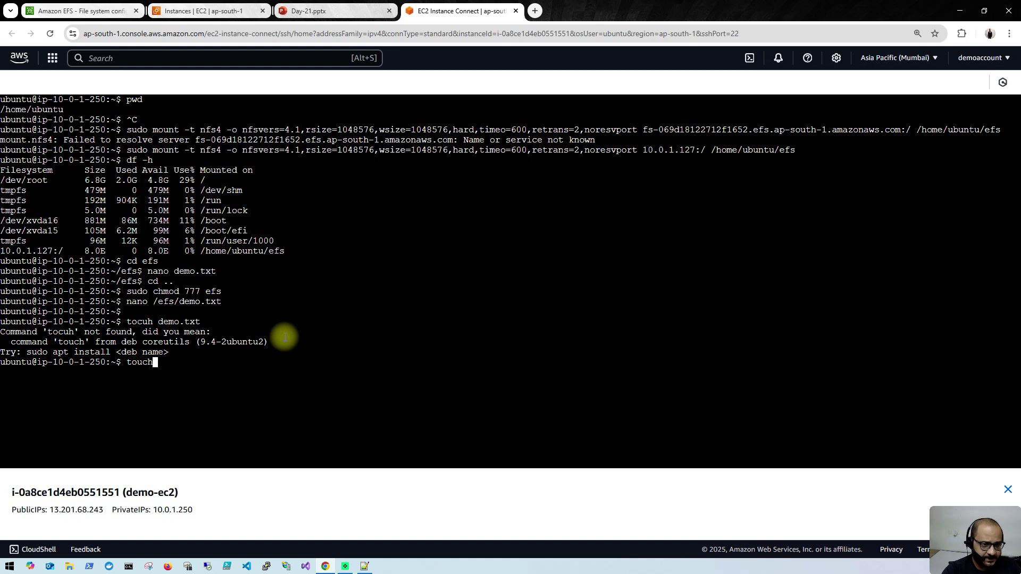
type(" demo.txt")
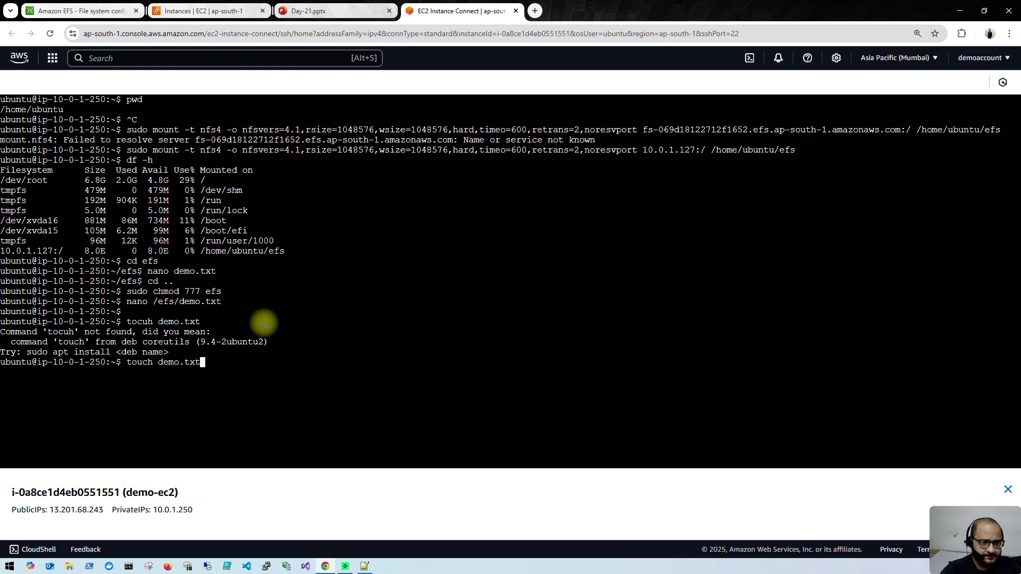
key("Return")
type("ls")
key("Return")
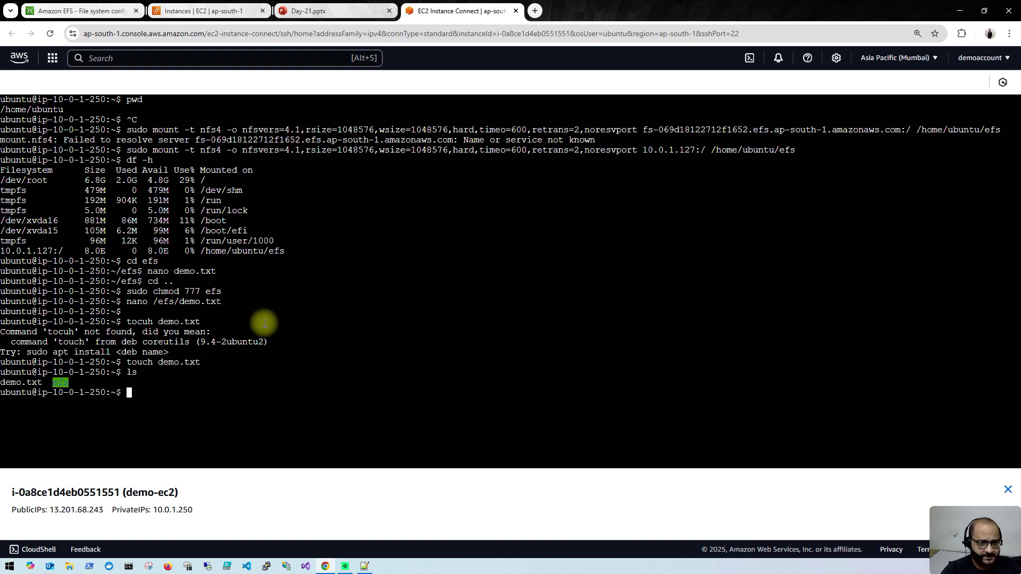
Step: Create an empty demo.txt inside the efs directory with touch and list that directory's contents
type("cd efs")
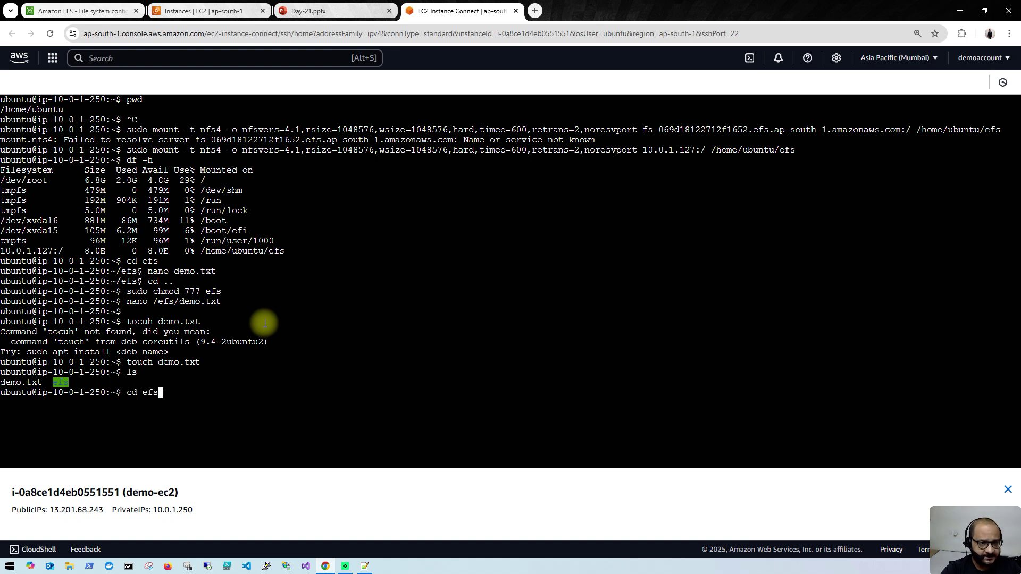
key("Return")
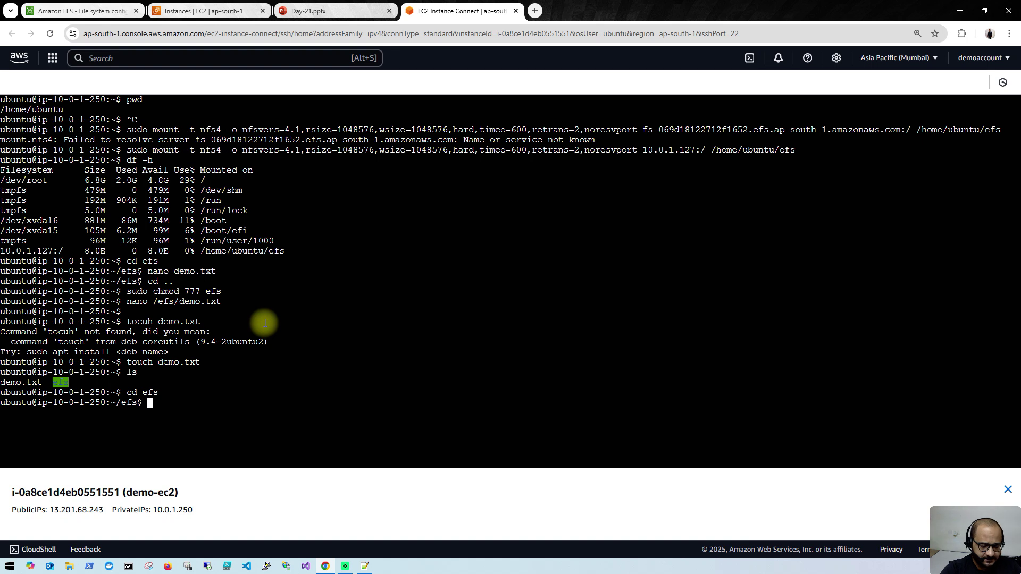
type("touch demo.txt")
key("Return")
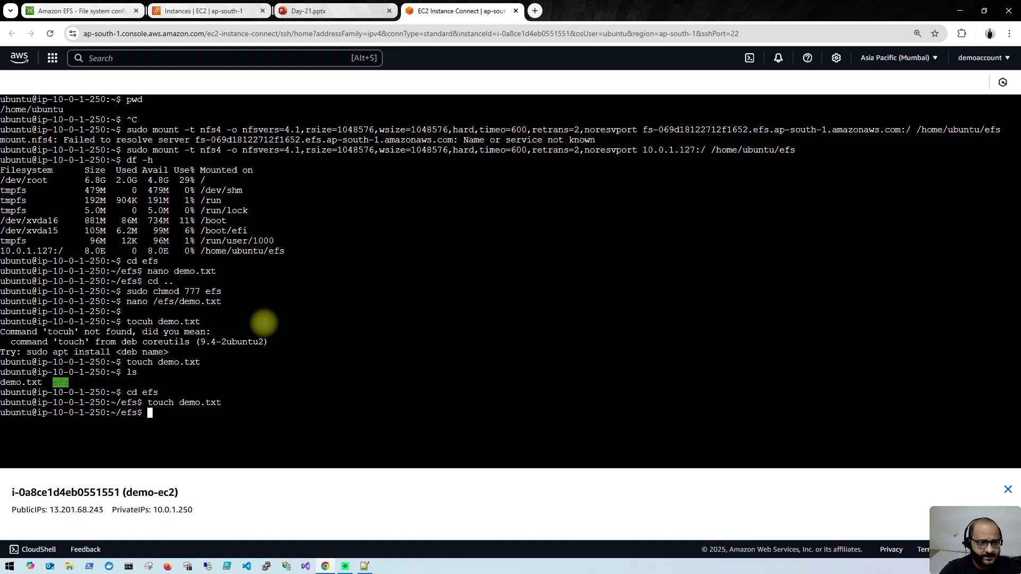
type("ls")
key("Return")
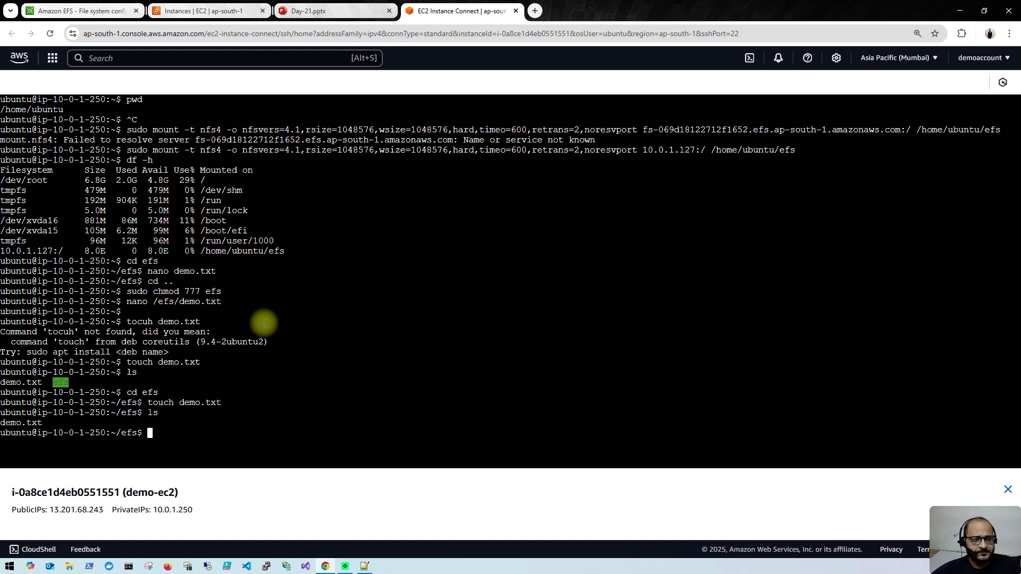